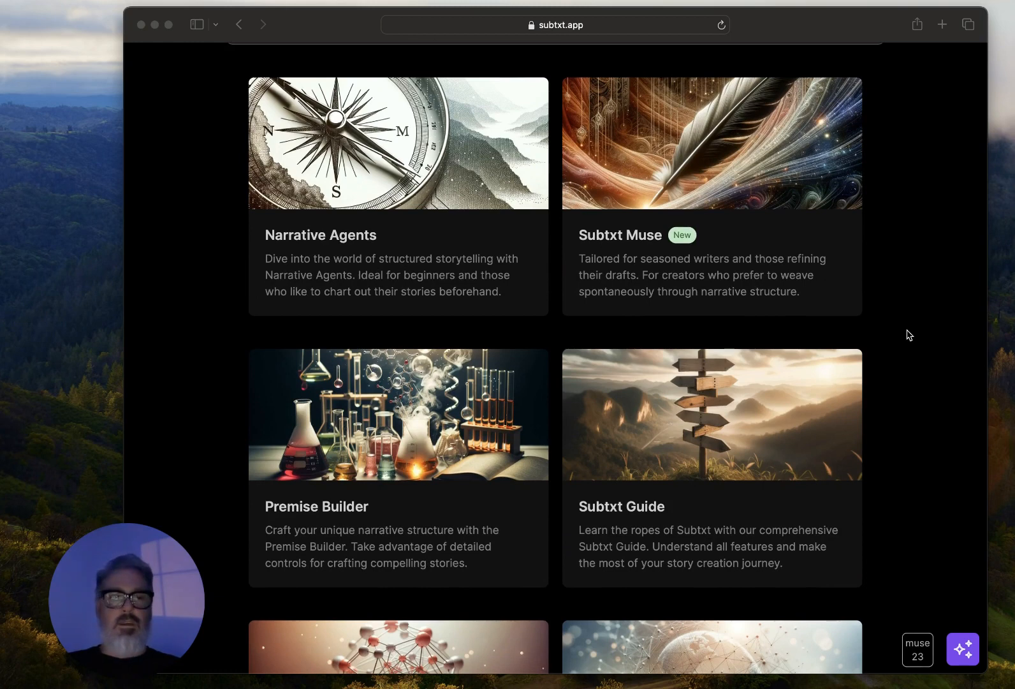
# Step: Open the Premise Builder from the Subtxt home page
pyautogui.click(223, 380)
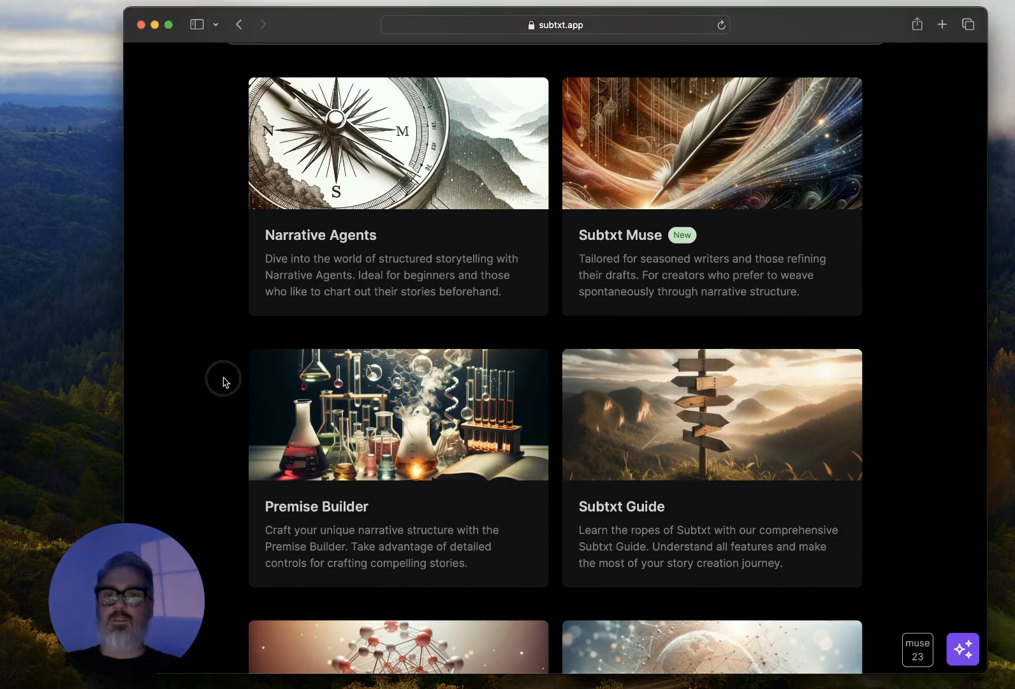
pyautogui.click(315, 455)
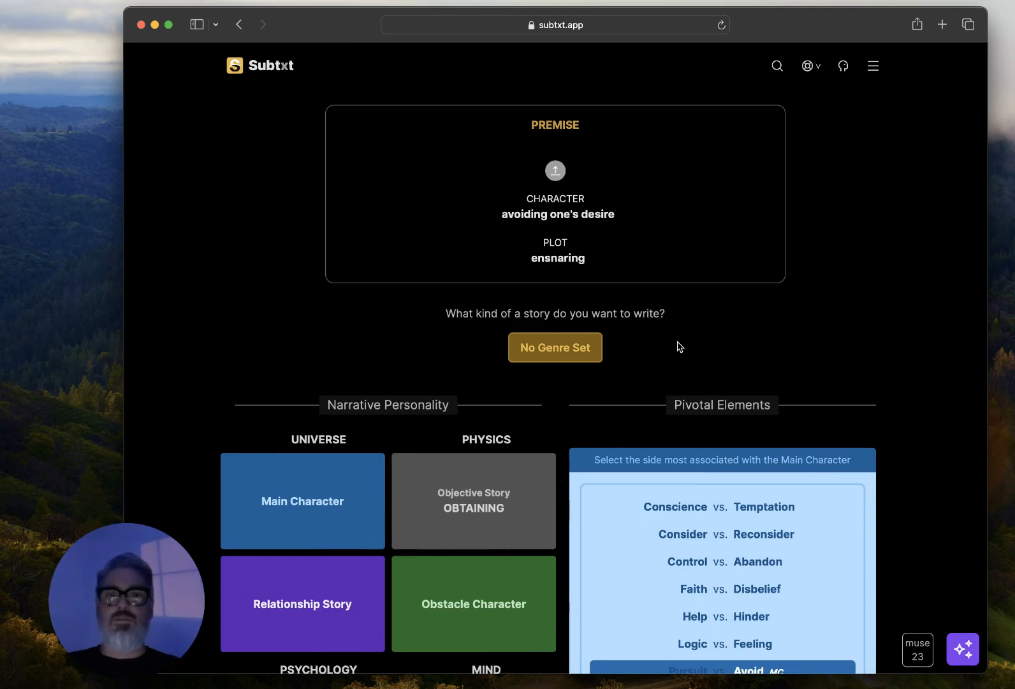
# Step: Look over the Premise Builder's premise, Narrative Personality, Pivotal Elements, Premise Settings and Character Arcs sections
pyautogui.scroll(-5, 680, 347)
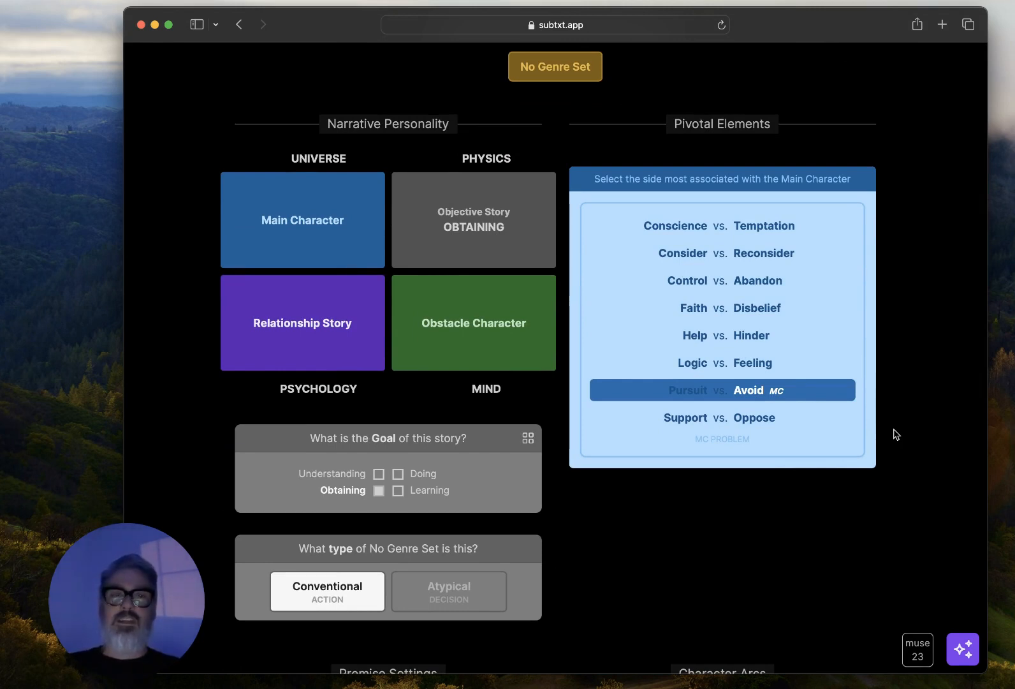
pyautogui.scroll(-2, 896, 434)
pyautogui.scroll(6, 896, 434)
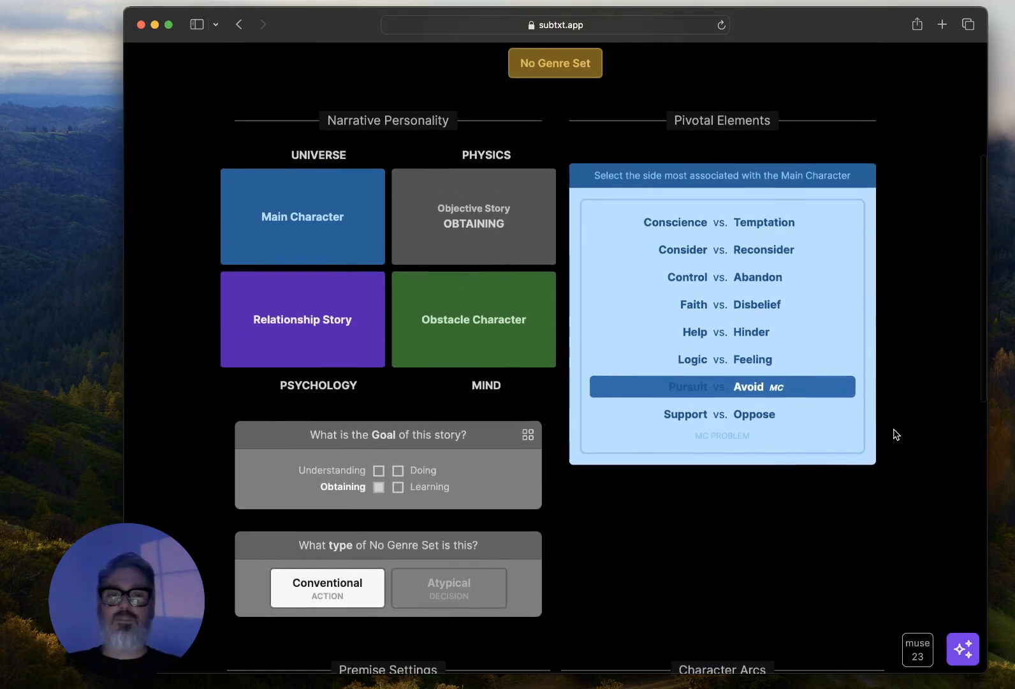
pyautogui.scroll(-10, 896, 434)
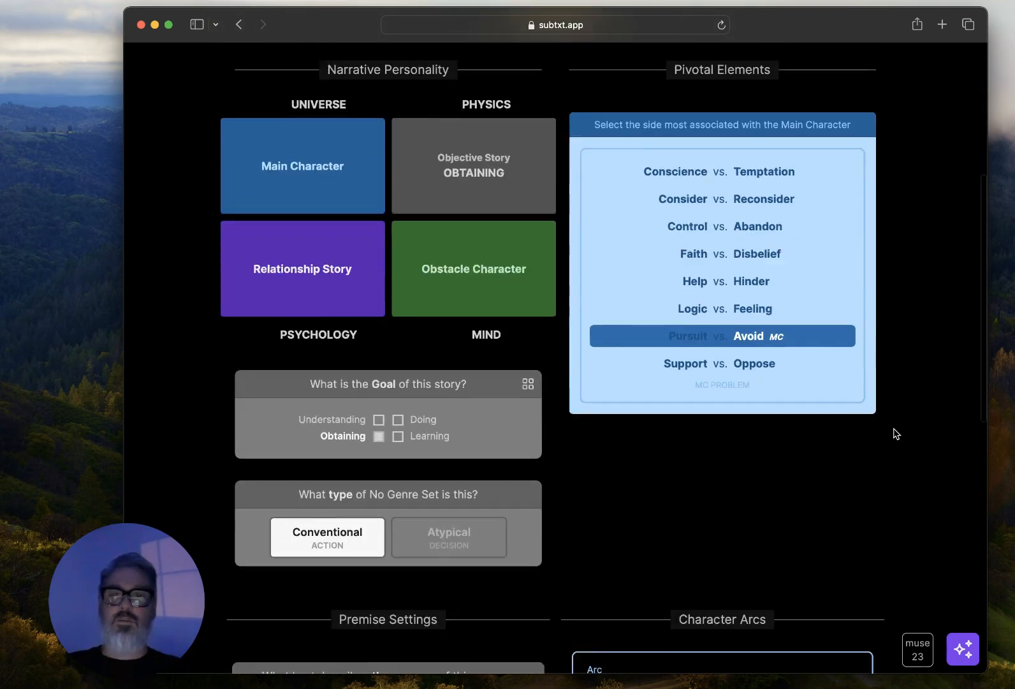
pyautogui.scroll(-4, 896, 434)
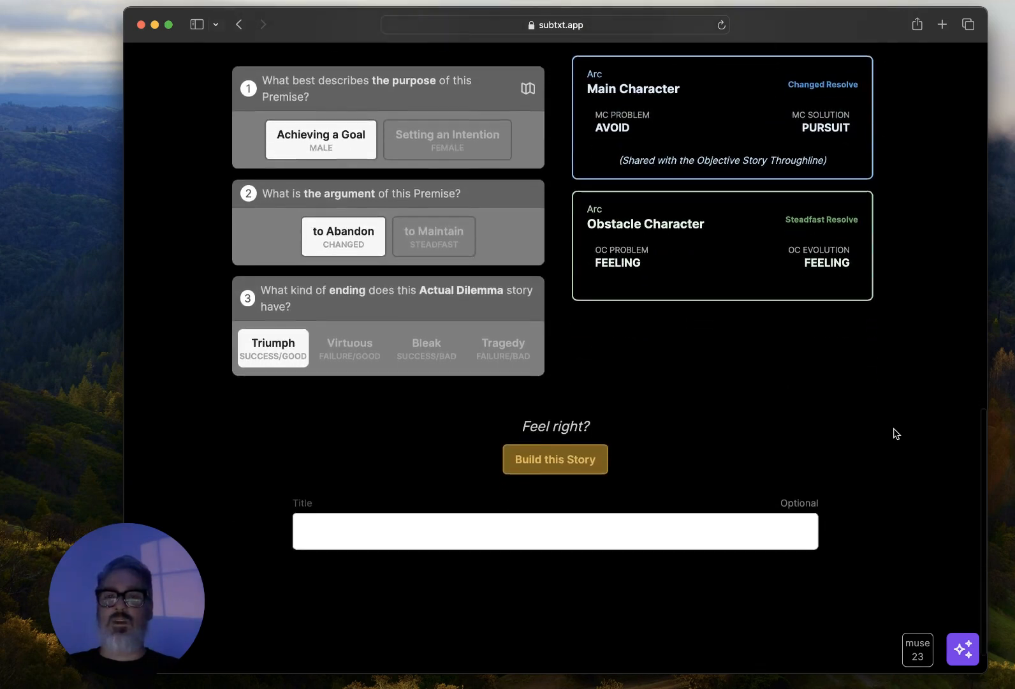
pyautogui.scroll(13, 896, 434)
pyautogui.scroll(1, 896, 434)
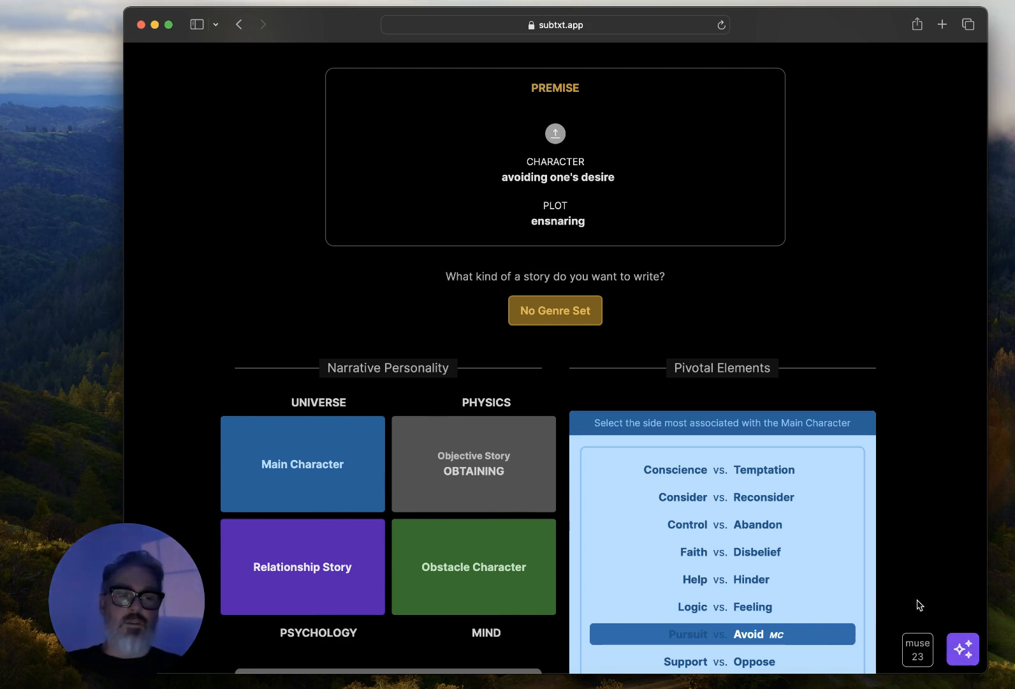
pyautogui.scroll(2, 866, 155)
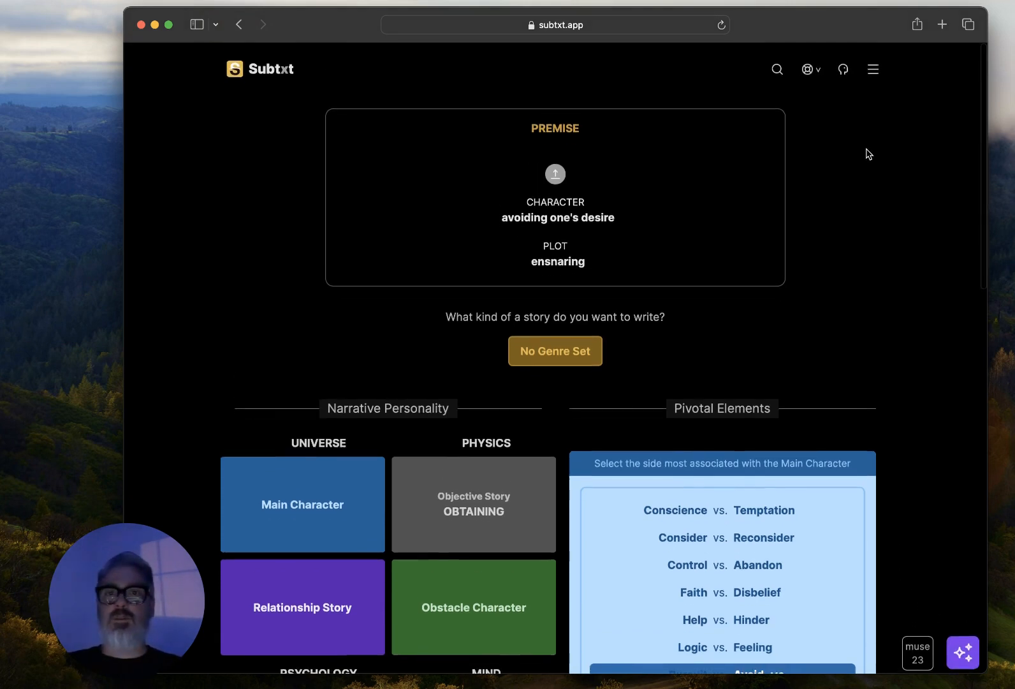
pyautogui.scroll(-3, 866, 172)
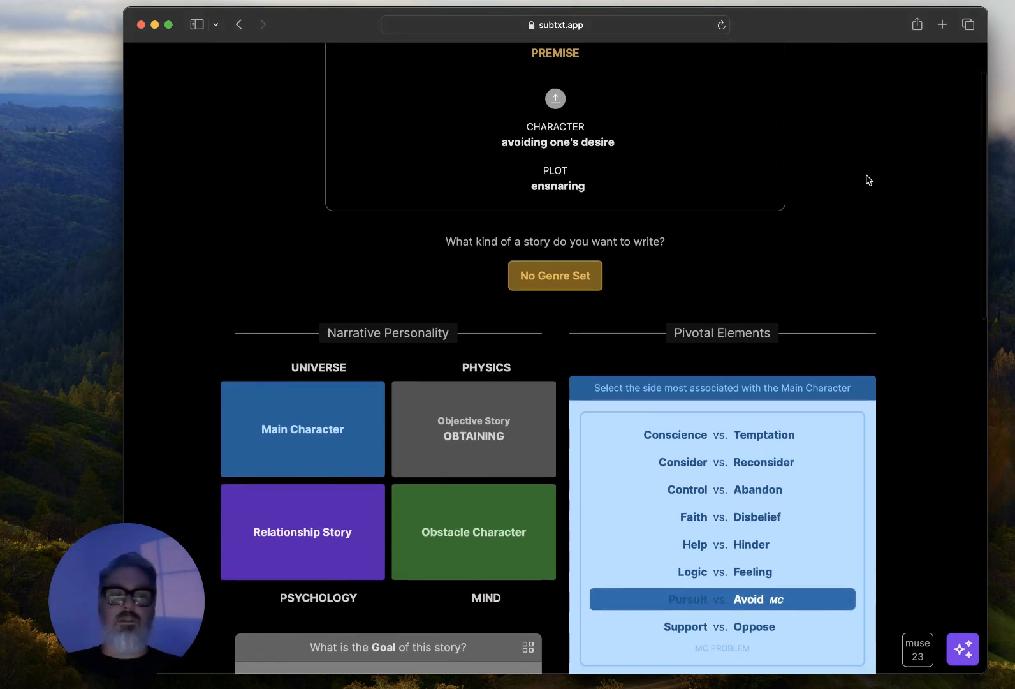
# Step: Ask Subtxt Muse "hey, can you help me figure out my Storyform by using the Premise Builder?"
pyautogui.click(963, 649)
pyautogui.click(785, 615)
pyautogui.write('hey ')
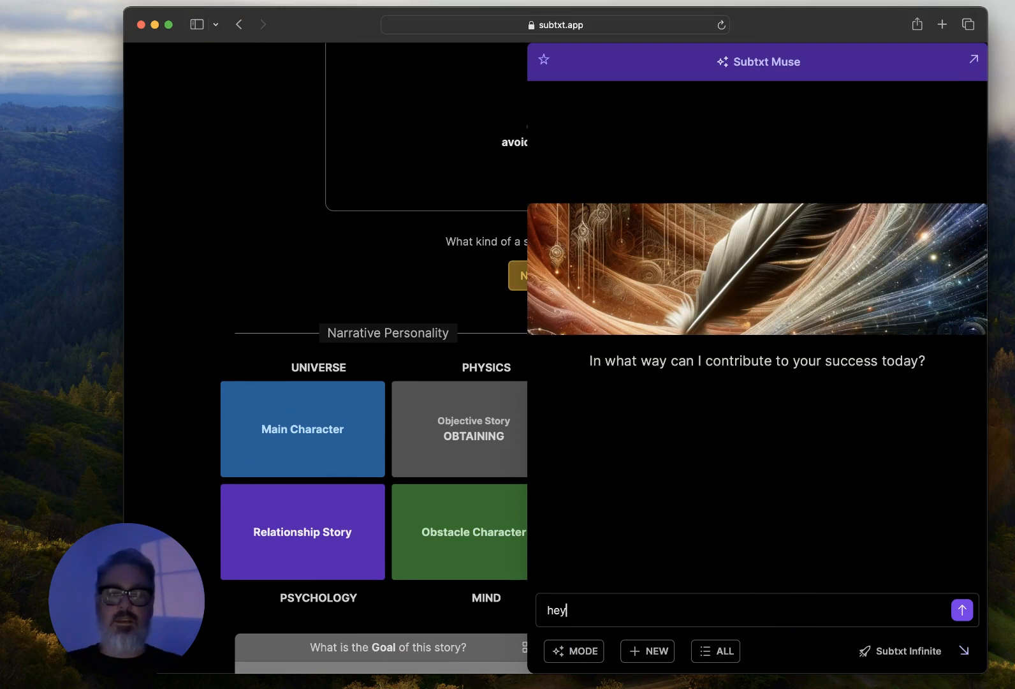
pyautogui.write(', can you help me figure out my Storyform by using the Premise Builder?')
pyautogui.press('Return')
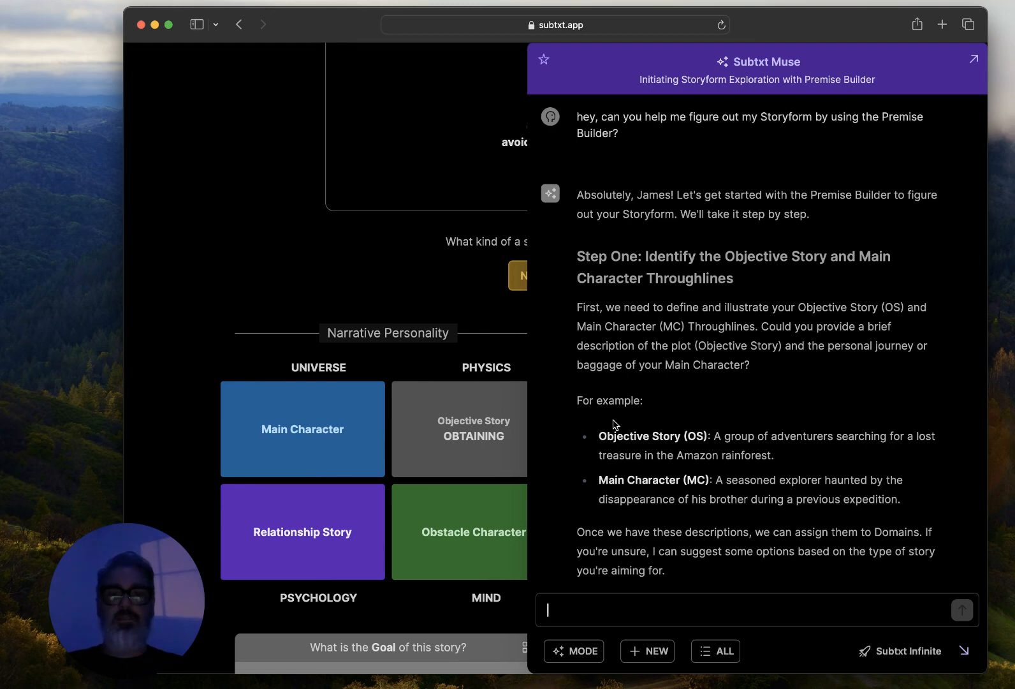
# Step: Hide the Muse chat and review the Narrative Personality, story Goal and story type settings in the Premise Builder
pyautogui.click(964, 650)
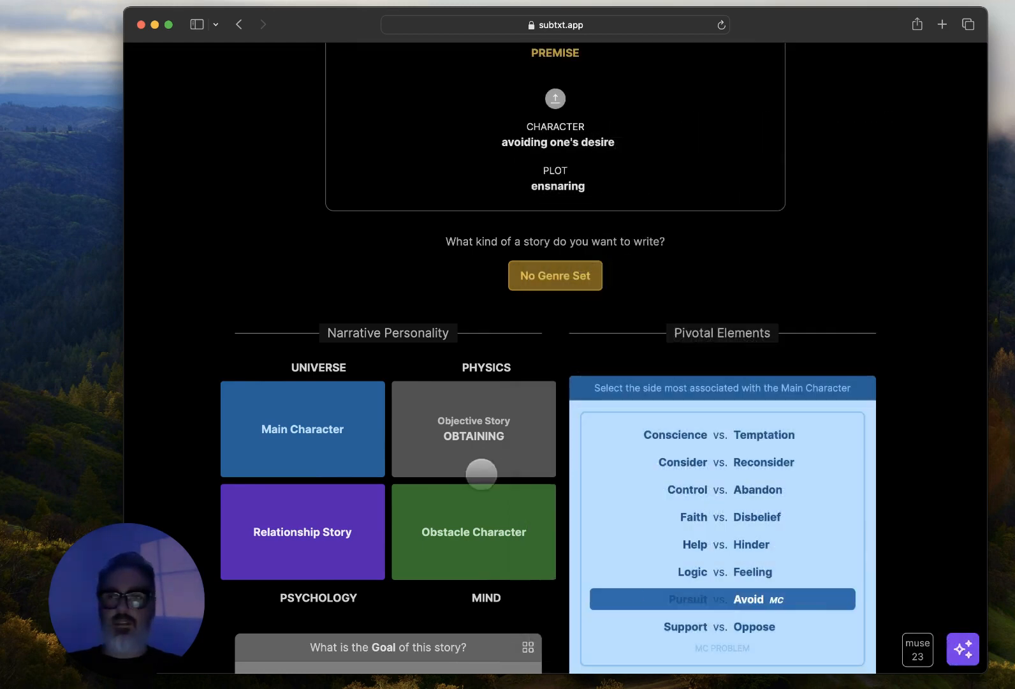
pyautogui.scroll(-3, 438, 460)
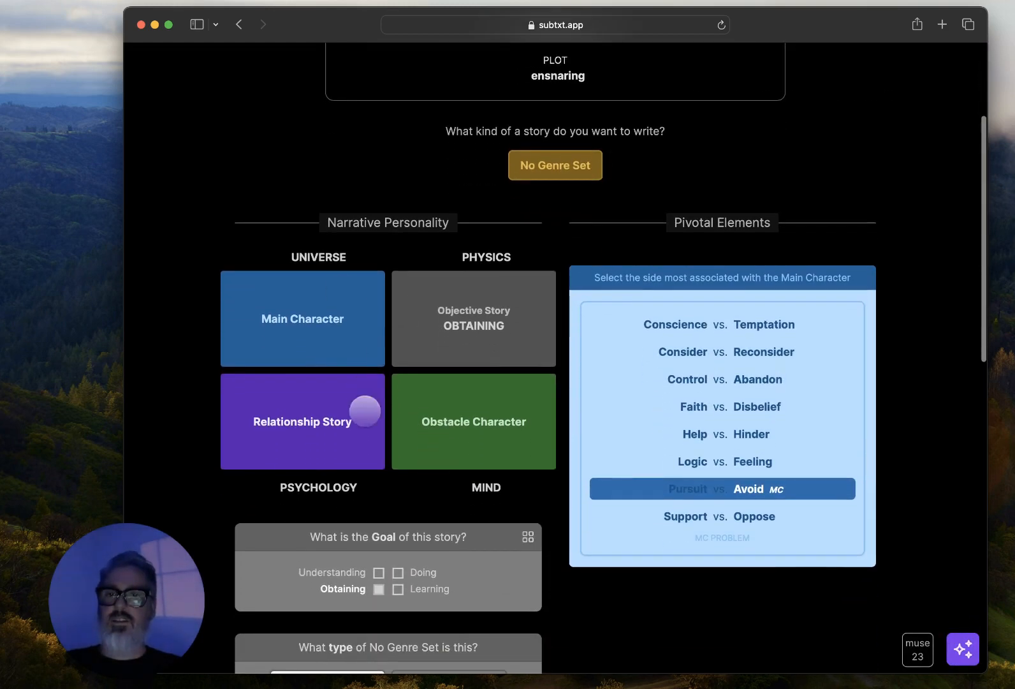
pyautogui.scroll(-5, 445, 454)
pyautogui.scroll(2, 413, 224)
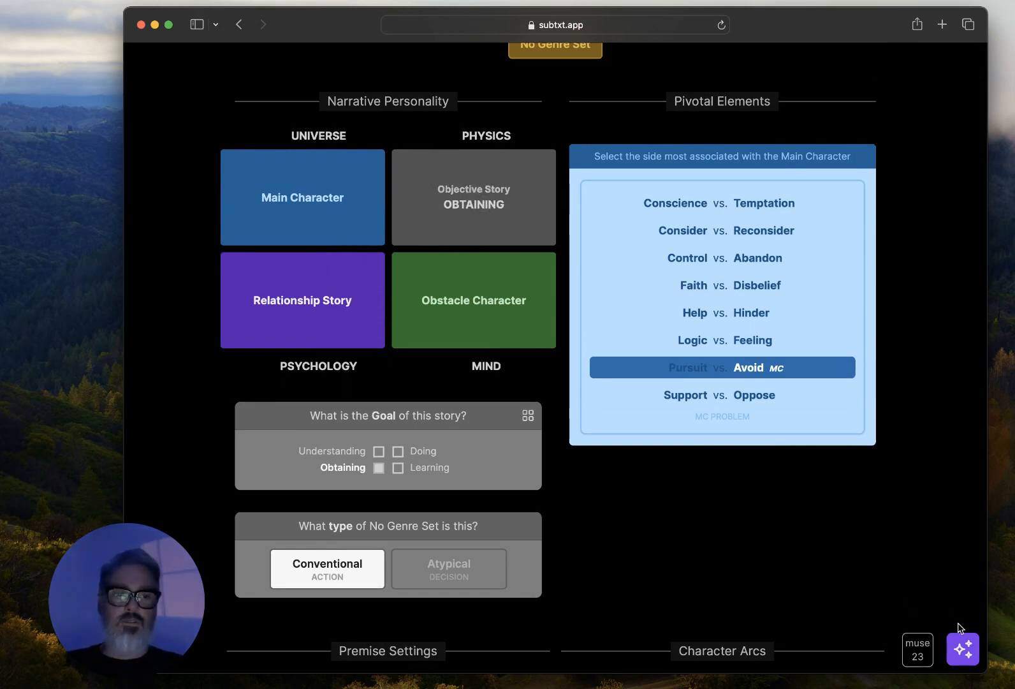
# Step: Start a reply to Muse reading "ok, I kinda like the idea of a group of adventurers in the Amazon rainforest,"
pyautogui.click(962, 645)
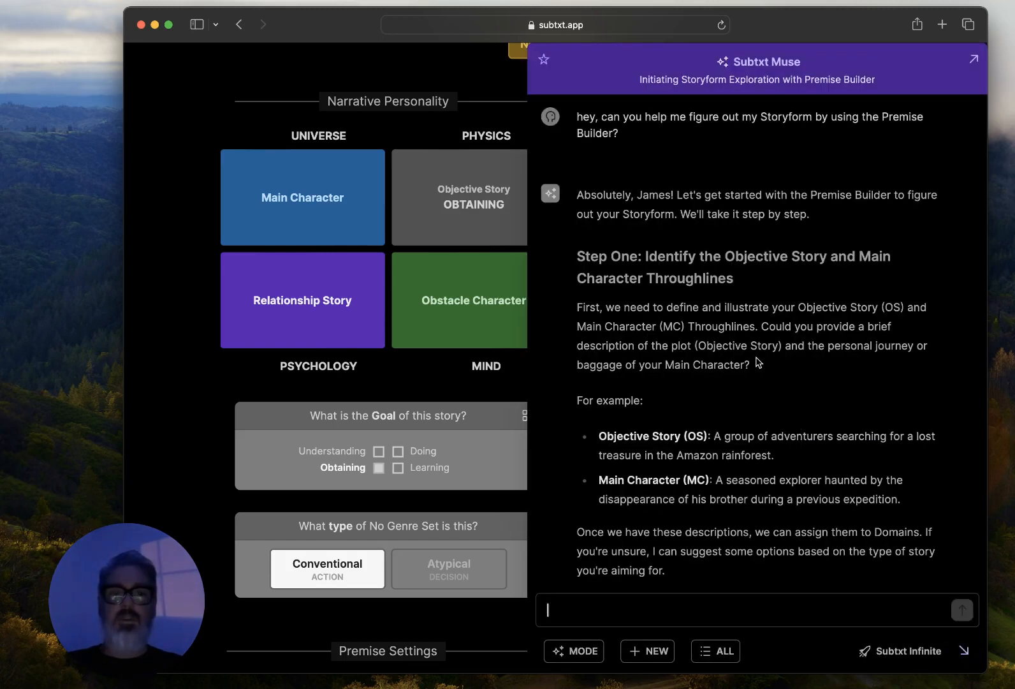
pyautogui.scroll(-3, 771, 392)
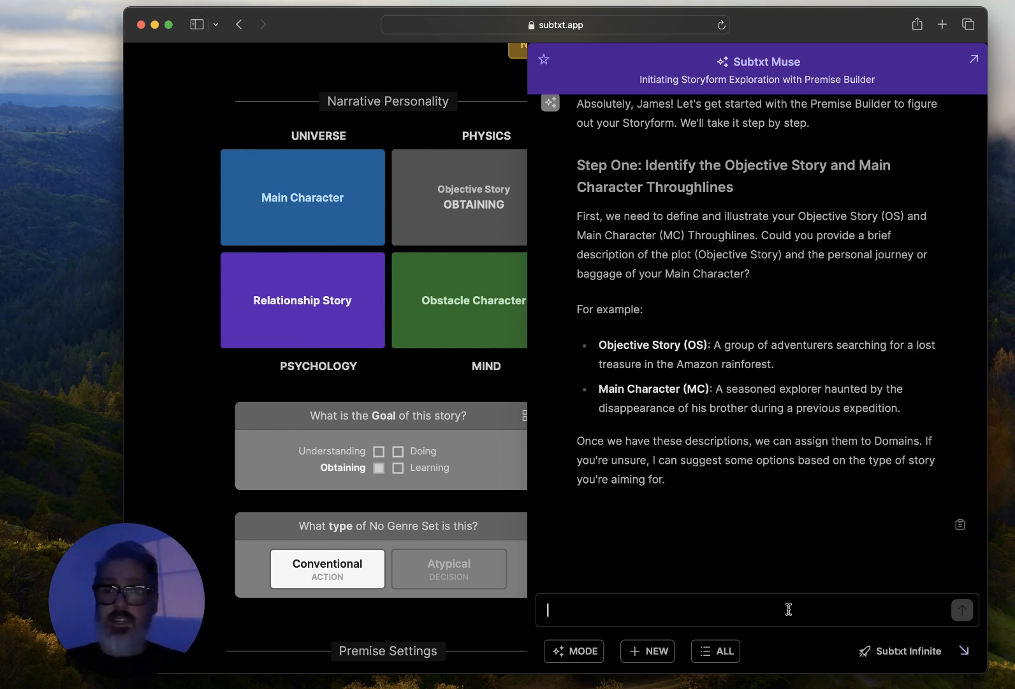
pyautogui.write('ok, I k')
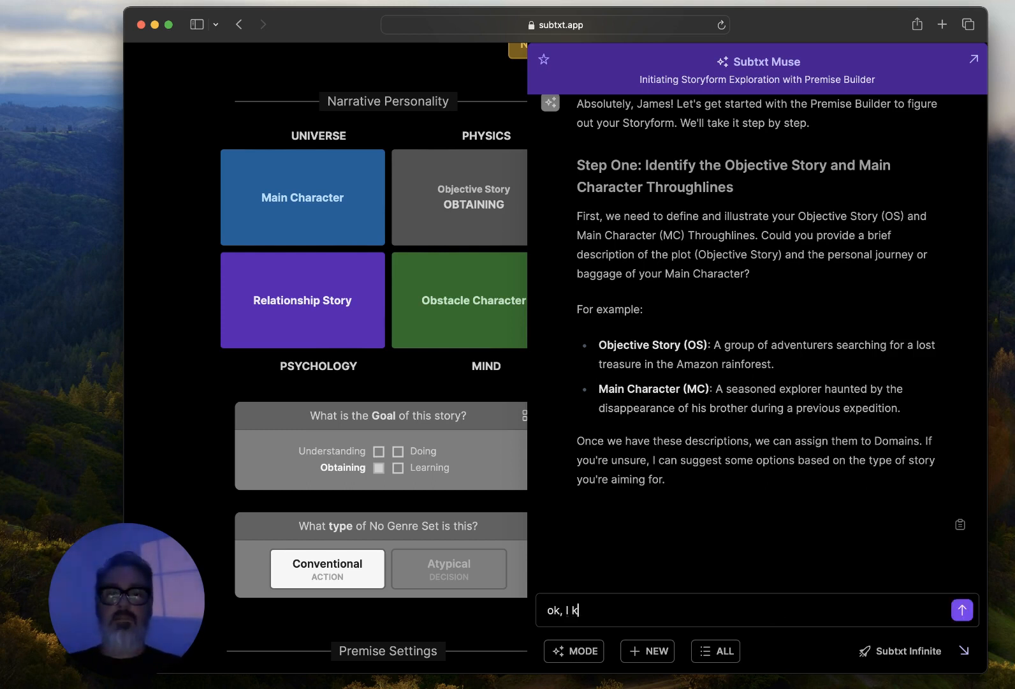
pyautogui.write('inda like the idea of')
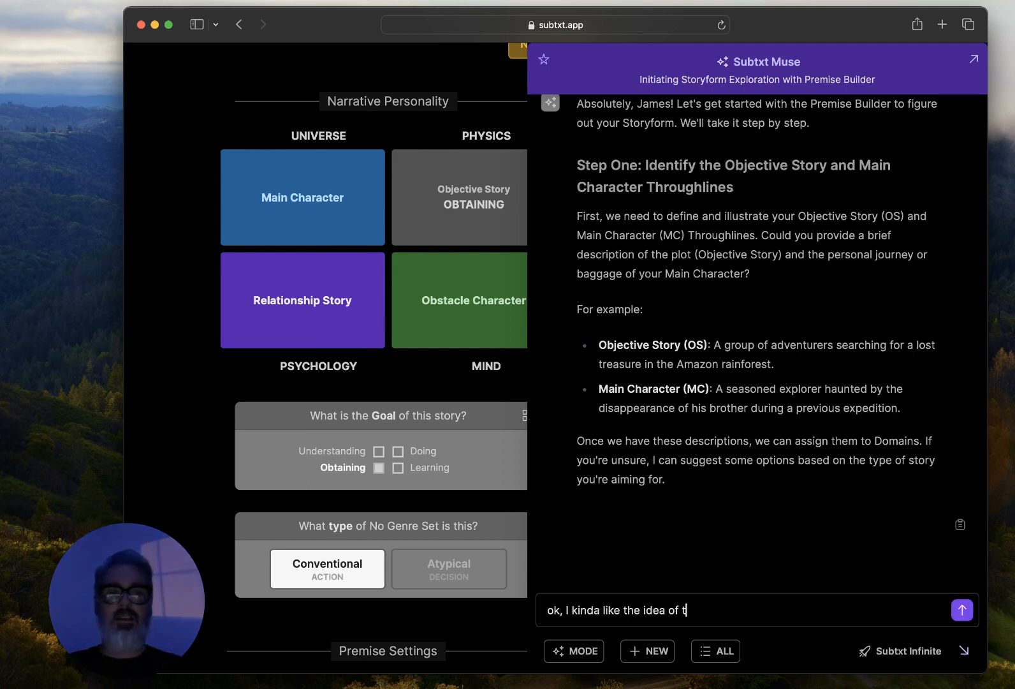
pyautogui.write(' a group of adven')
pyautogui.press('BackSpace')
pyautogui.write('group of')
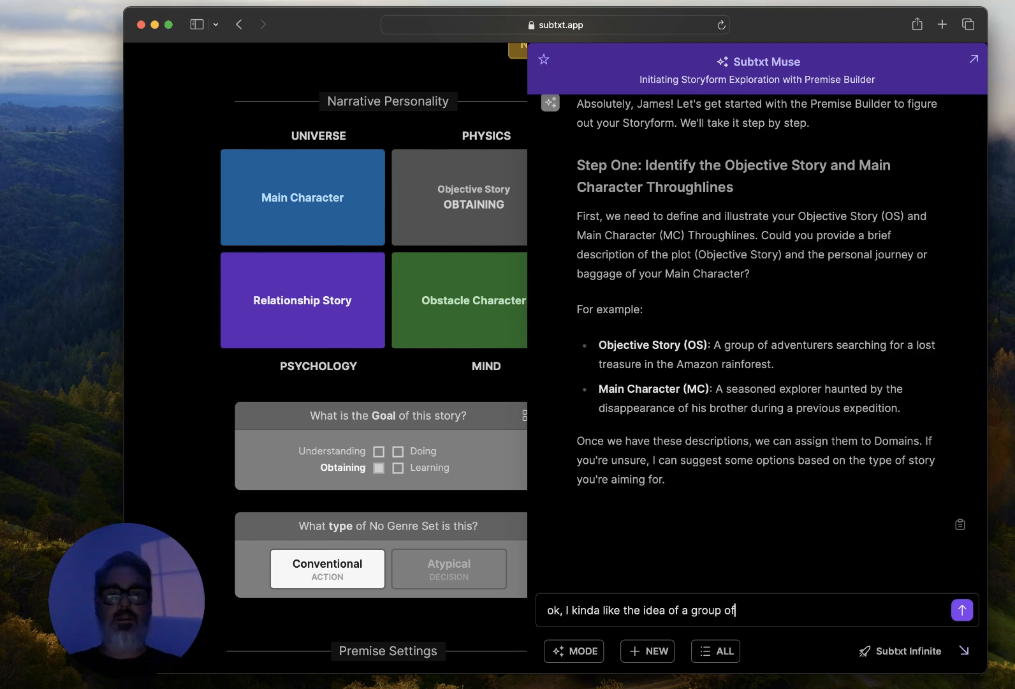
pyautogui.write(' adventurers in t')
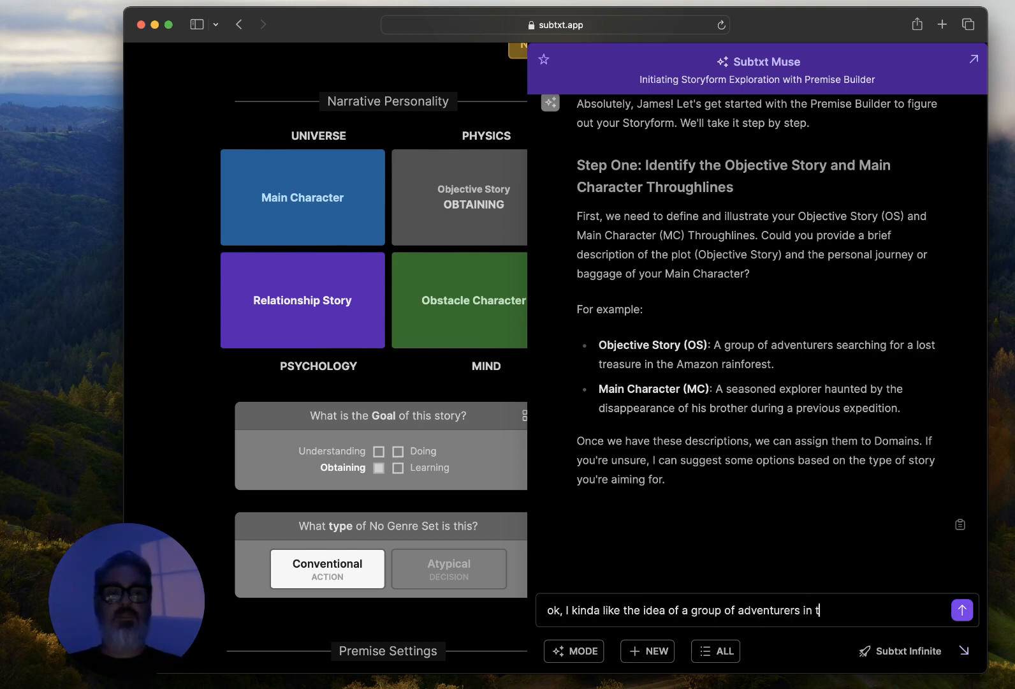
pyautogui.write('he Amazon rainforest,')
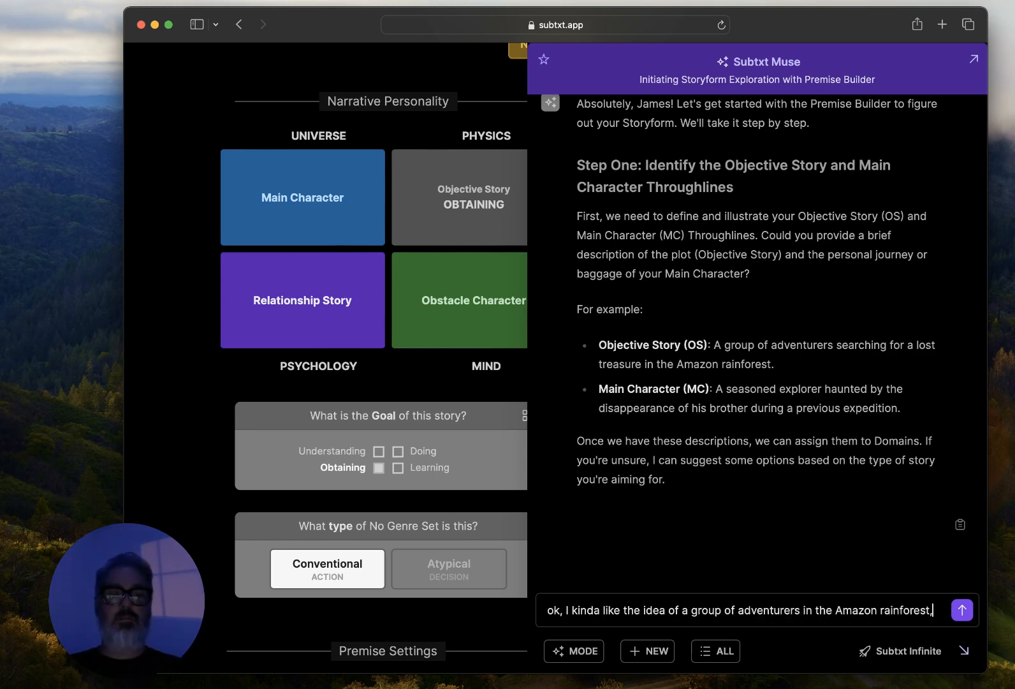
# Step: Finish and send the reply with "but maybe instead searching for treasure, we instead make it this psychological thriller - where they all turn against each other"
pyautogui.write(' but maybe e ins')
pyautogui.press('BackSpace')
pyautogui.press('BackSpace')
pyautogui.press('BackSpace')
pyautogui.press('BackSpace')
pyautogui.press('BackSpace')
pyautogui.write('instead searching f')
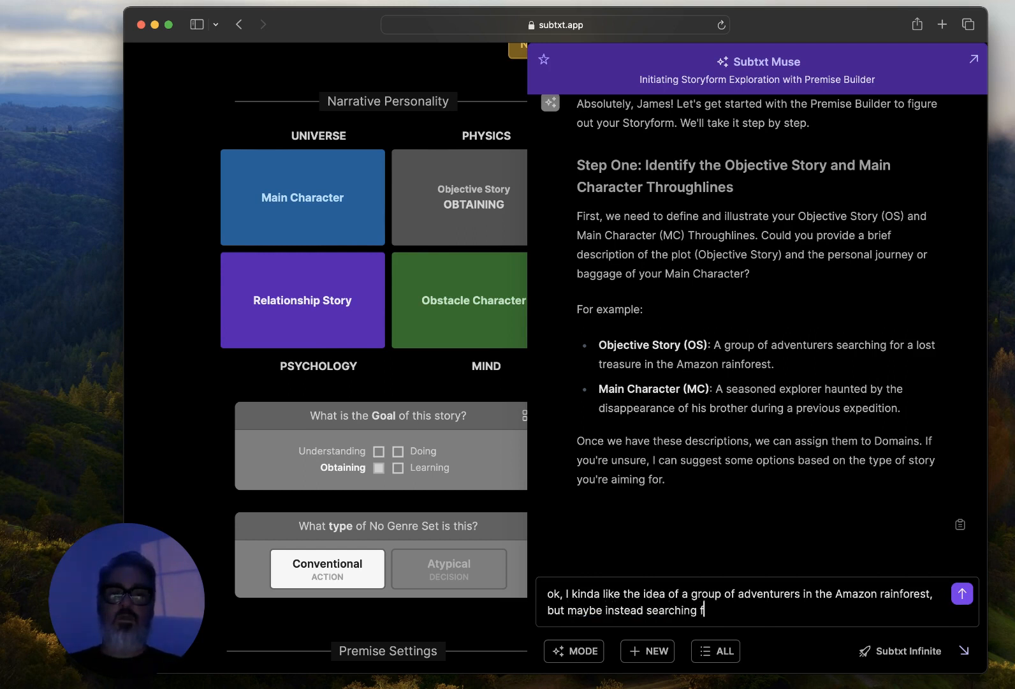
pyautogui.write('or treasure, we inst')
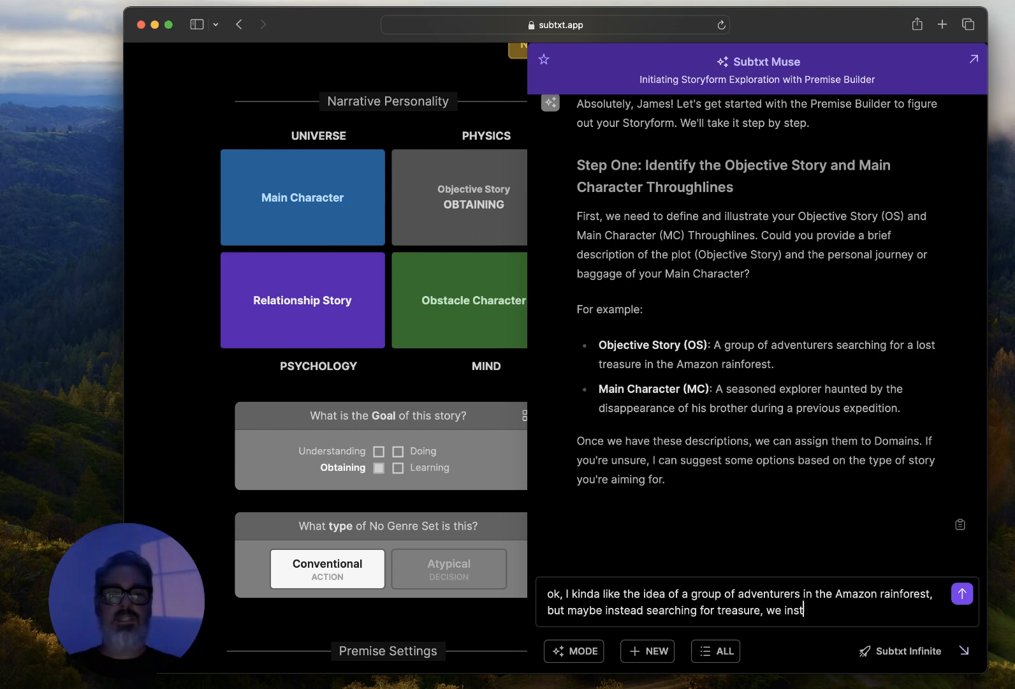
pyautogui.write('ead make it this psychological thriller')
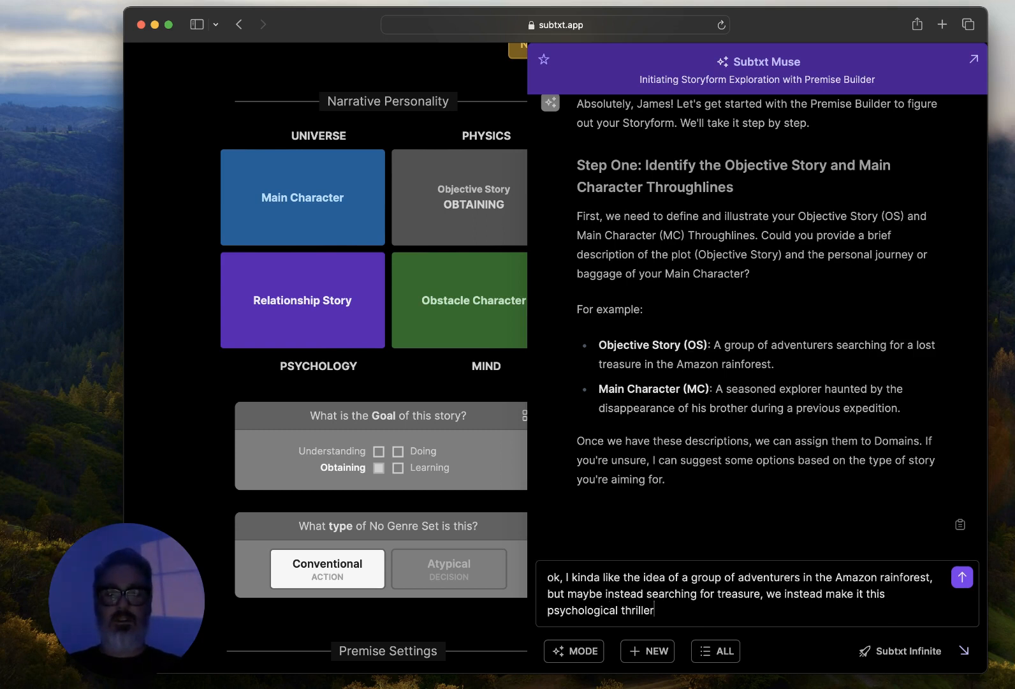
pyautogui.write(' - where they c')
pyautogui.write('ll turn against each other')
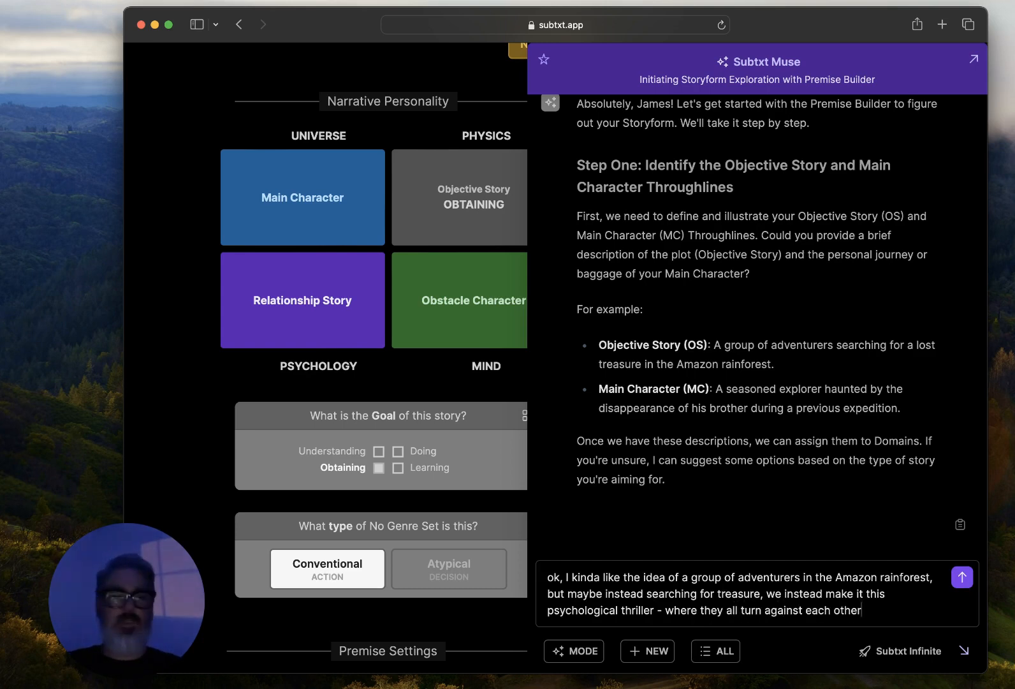
pyautogui.click(962, 577)
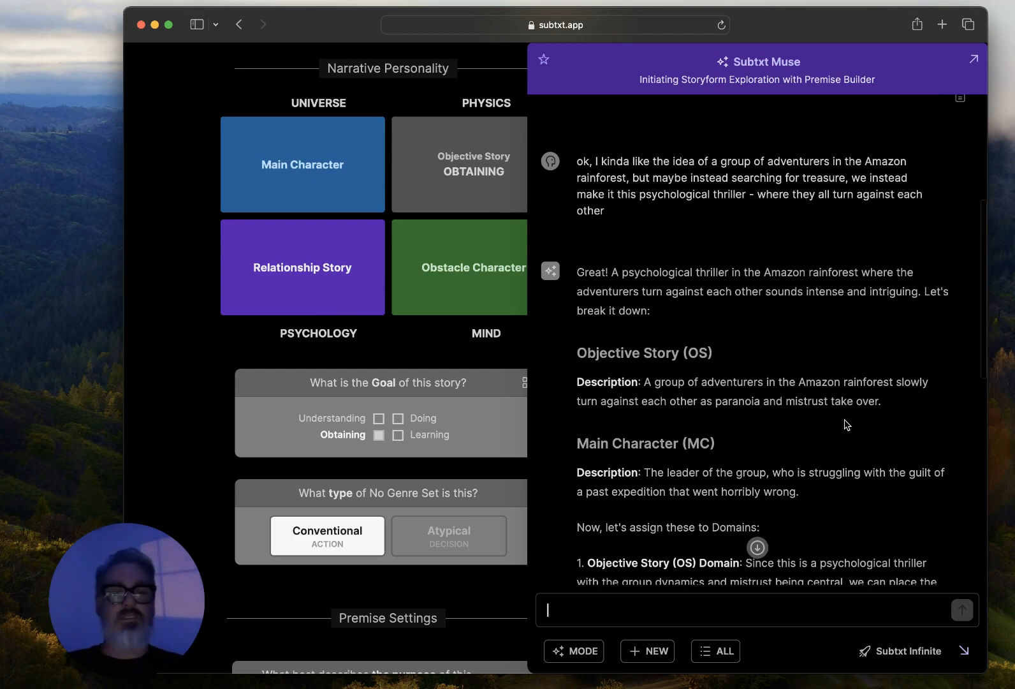
# Step: Move the Objective Story to Psychology in the Narrative Personality grid, following Muse's domain suggestion
pyautogui.scroll(-5, 845, 421)
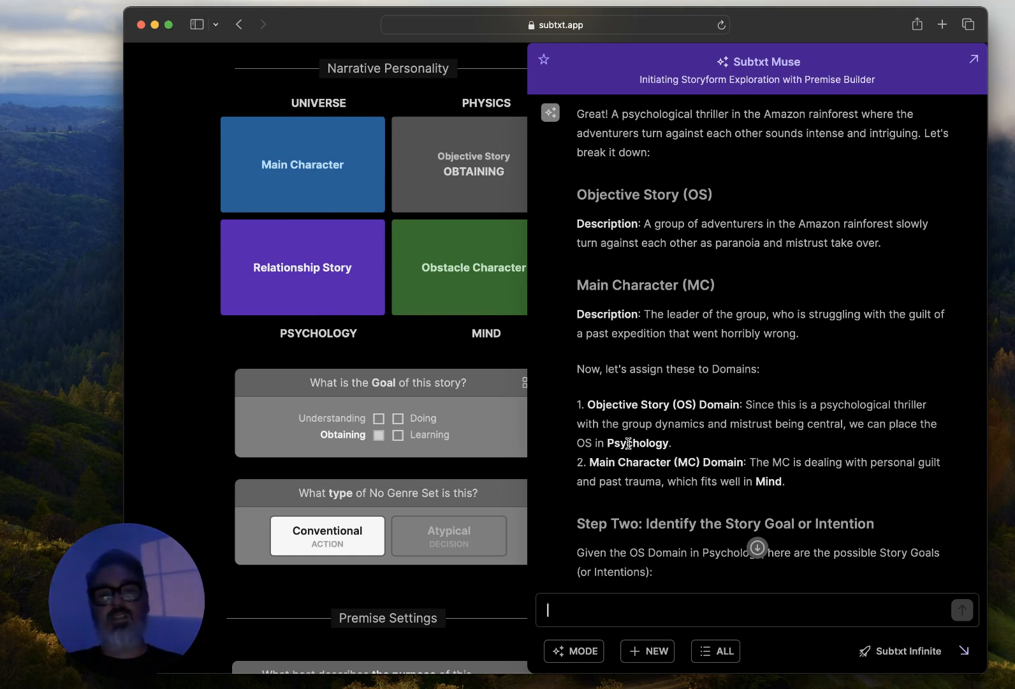
pyautogui.click(971, 658)
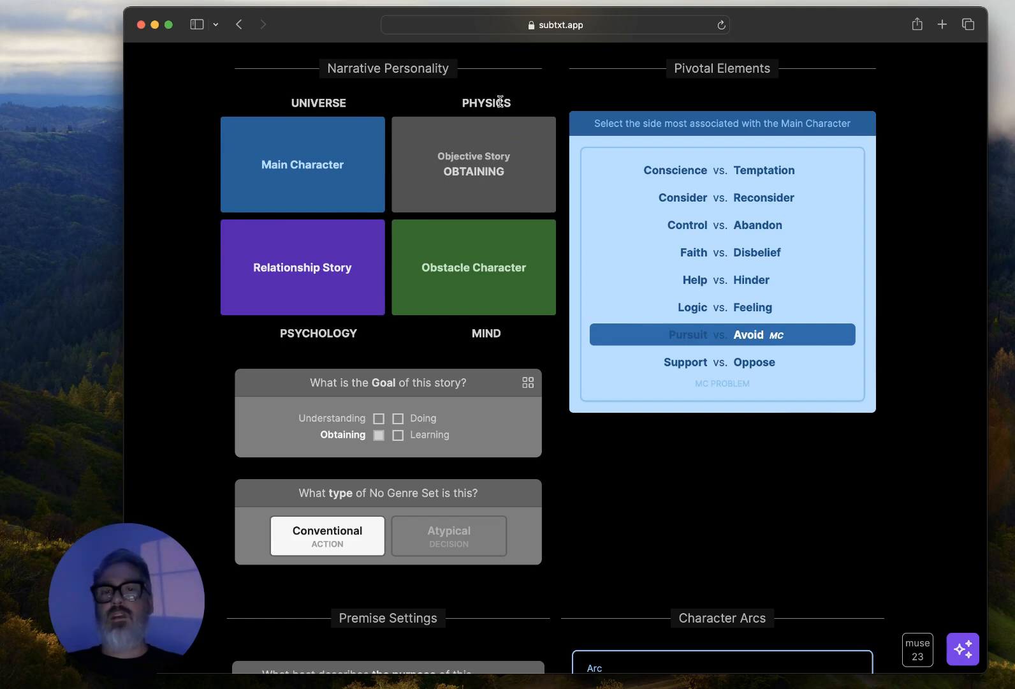
pyautogui.moveTo(536, 136); pyautogui.dragTo(347, 269)
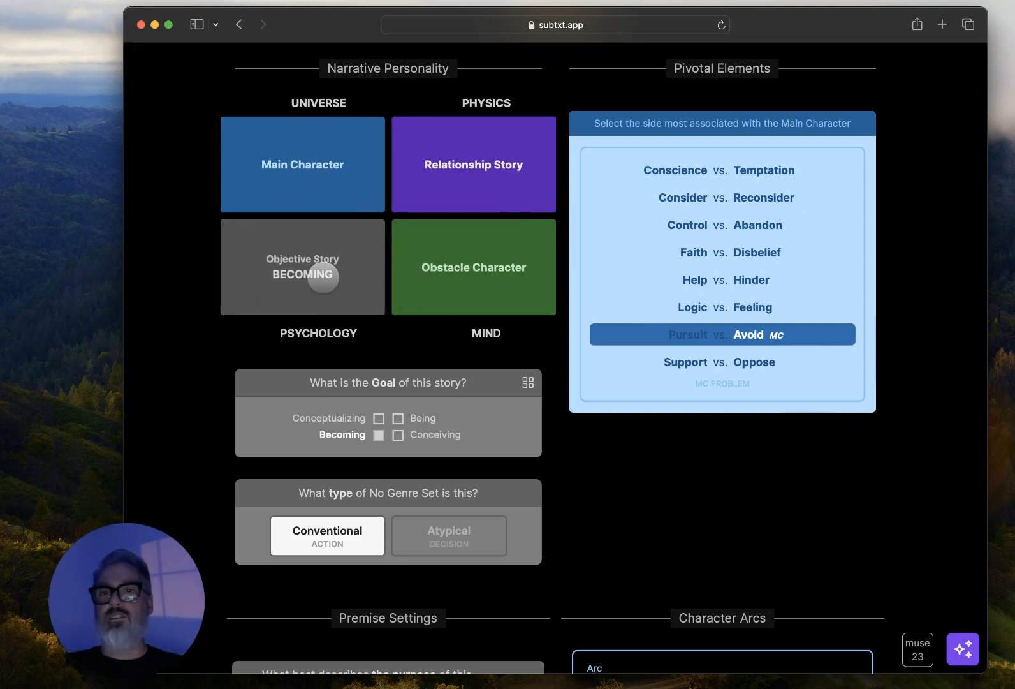
# Step: Check Muse's second domain suggestion and move the Main Character to Mind in the Narrative Personality grid
pyautogui.click(963, 648)
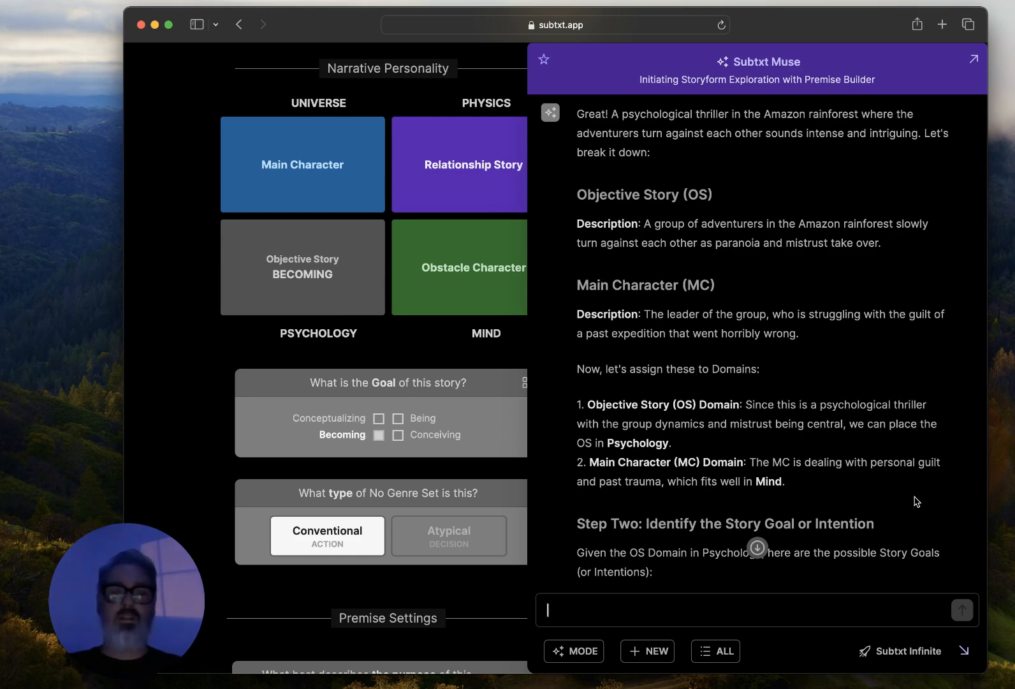
pyautogui.click(964, 649)
pyautogui.moveTo(294, 151); pyautogui.dragTo(464, 274)
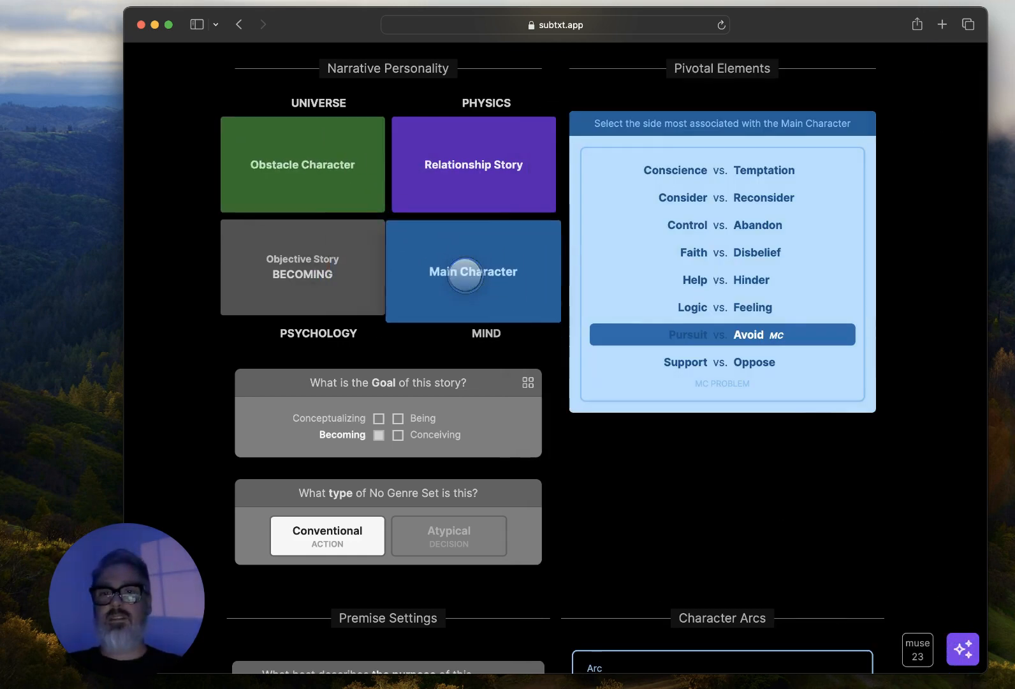
# Step: Read Muse's possible Story Goals for the Psychology domain and its questions for Steps Three and Four
pyautogui.click(970, 649)
pyautogui.scroll(-5, 777, 463)
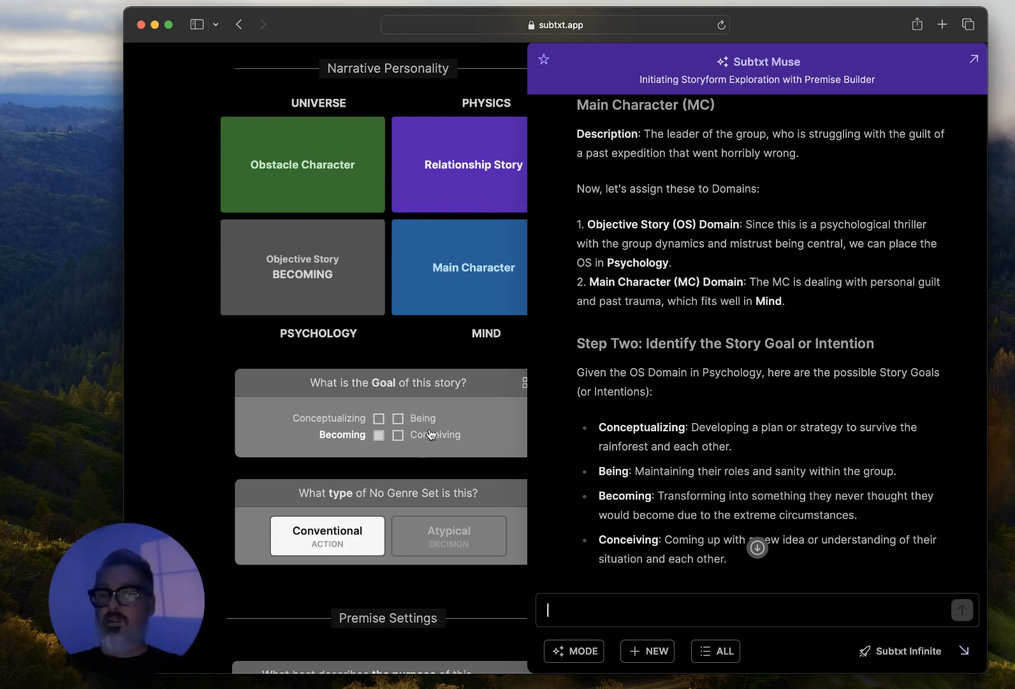
pyautogui.scroll(-4, 698, 335)
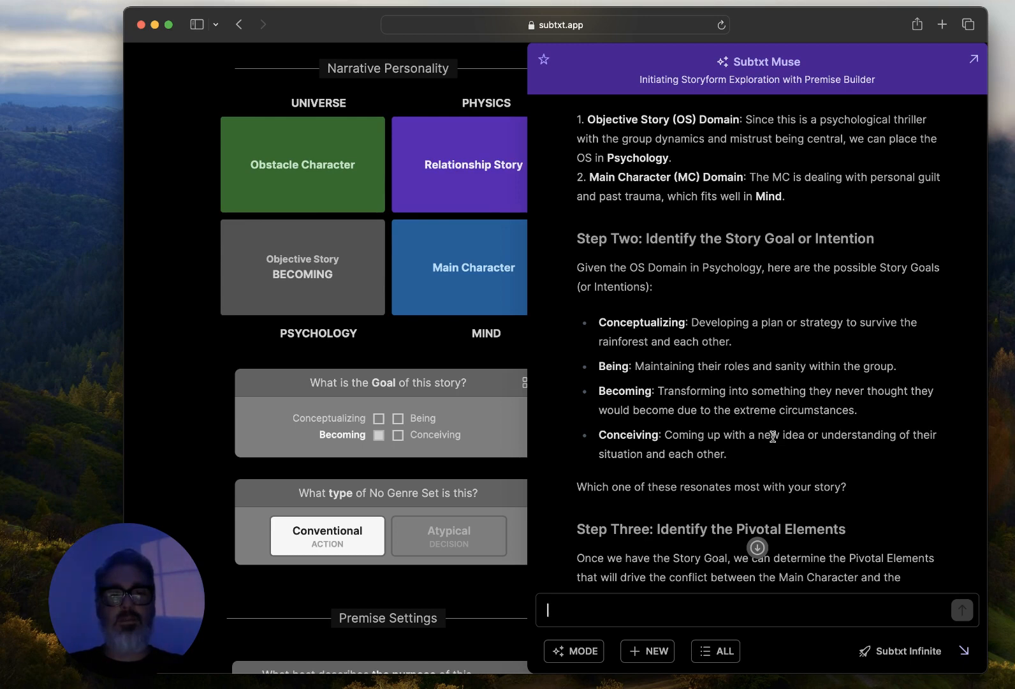
pyautogui.scroll(-2, 773, 436)
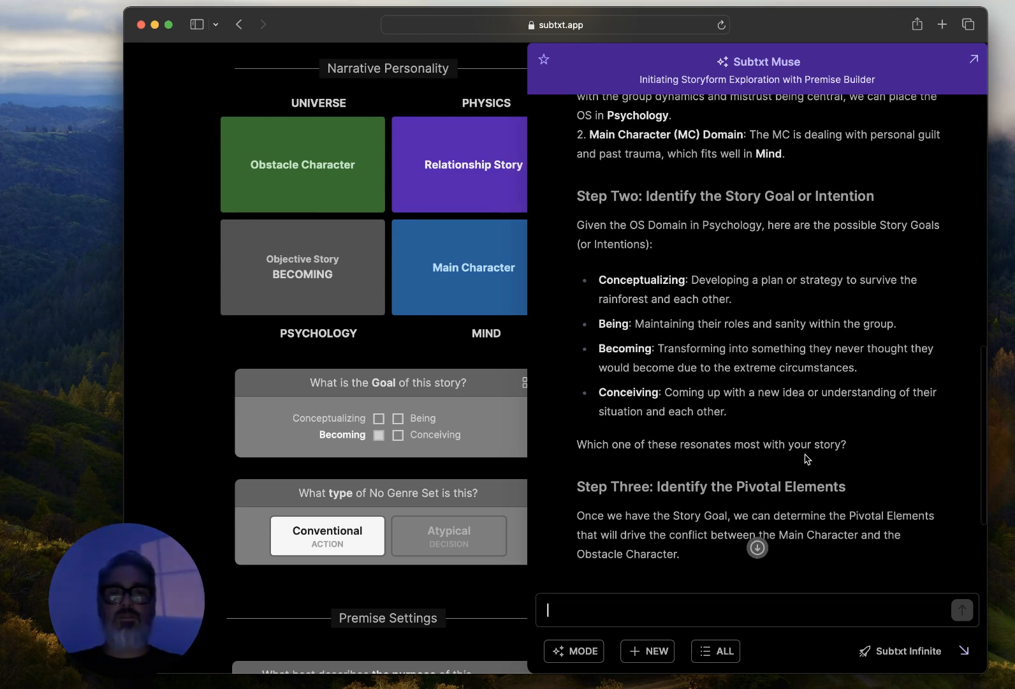
pyautogui.scroll(-5, 677, 489)
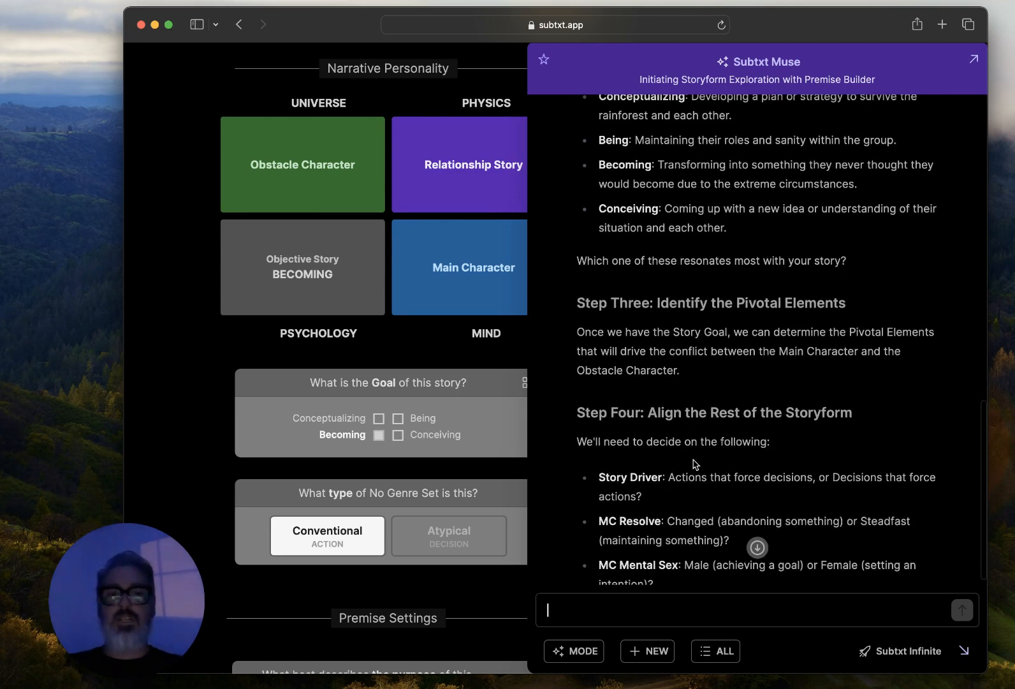
pyautogui.scroll(-5, 695, 464)
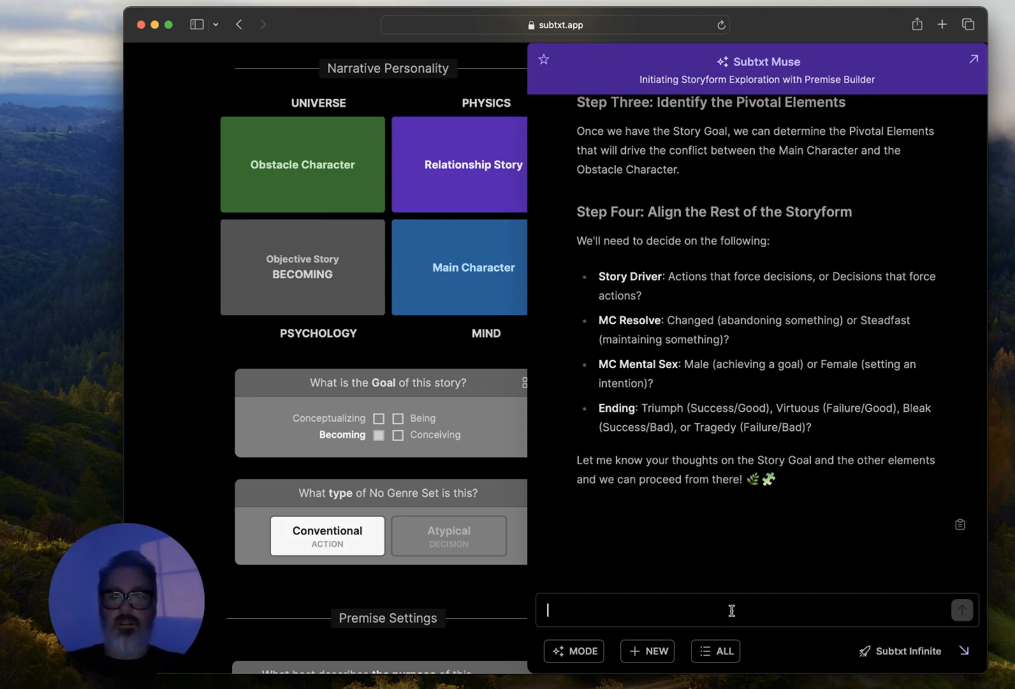
# Step: Reply to Muse: "for step 2 I kinda like Being - maintaining their roles, but I want it all to break down in the end. maybe something for A24"
pyautogui.write('for step 2 I kinda like')
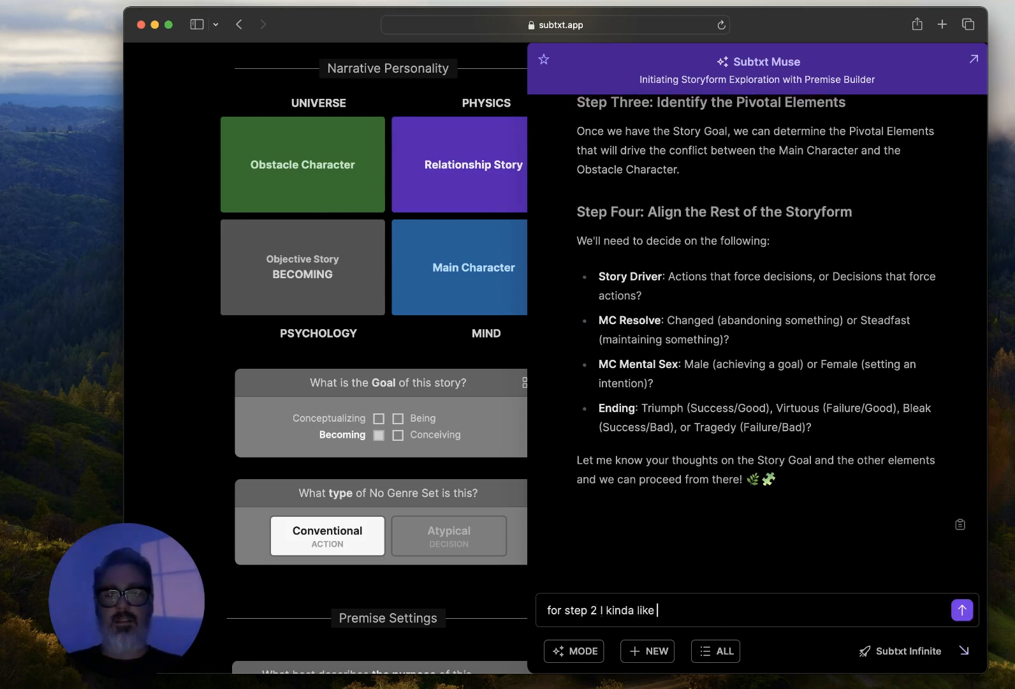
pyautogui.write(' Being - mai')
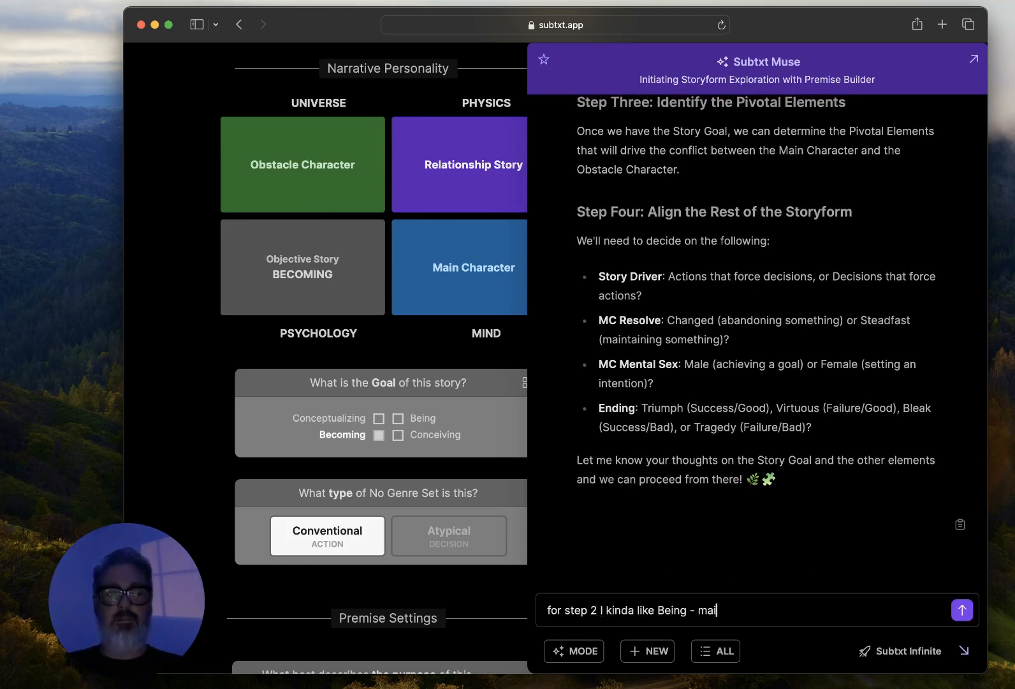
pyautogui.write('ntaining their role')
pyautogui.write('s, but I wan')
pyautogui.write('t it all to break down')
pyautogui.write(' in the end. maybe someth')
pyautogui.write('ing fo')
pyautogui.write('r A24')
pyautogui.press('Return')
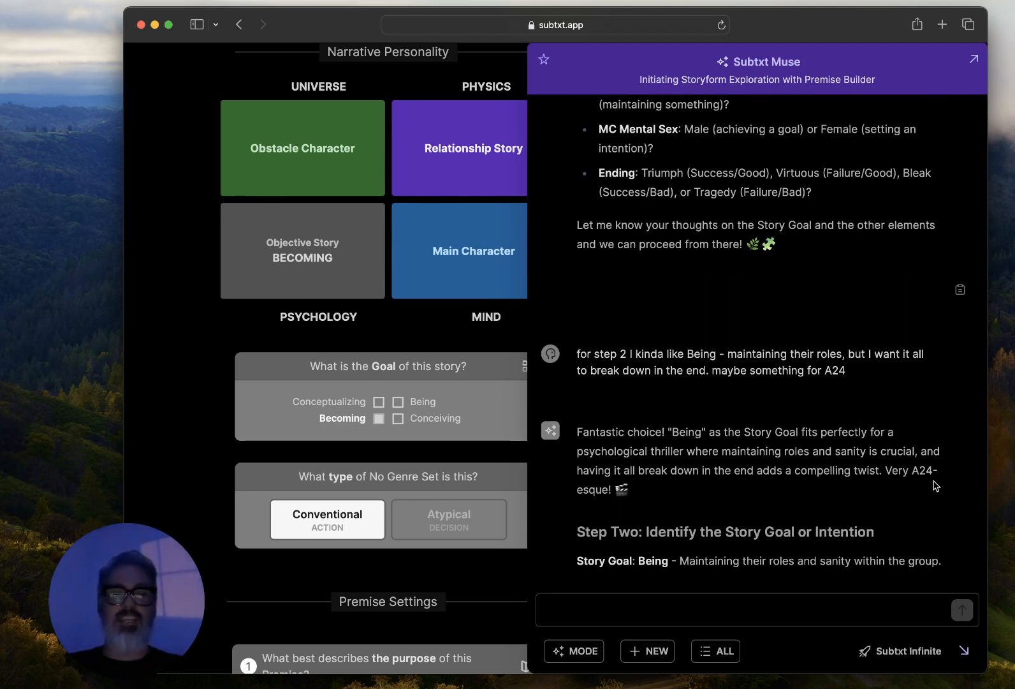
# Step: Set the story Goal to Being and compare Muse's proposed Pivotal Elements with the pairs offered in the Premise Builder
pyautogui.click(398, 402)
pyautogui.scroll(-3, 738, 480)
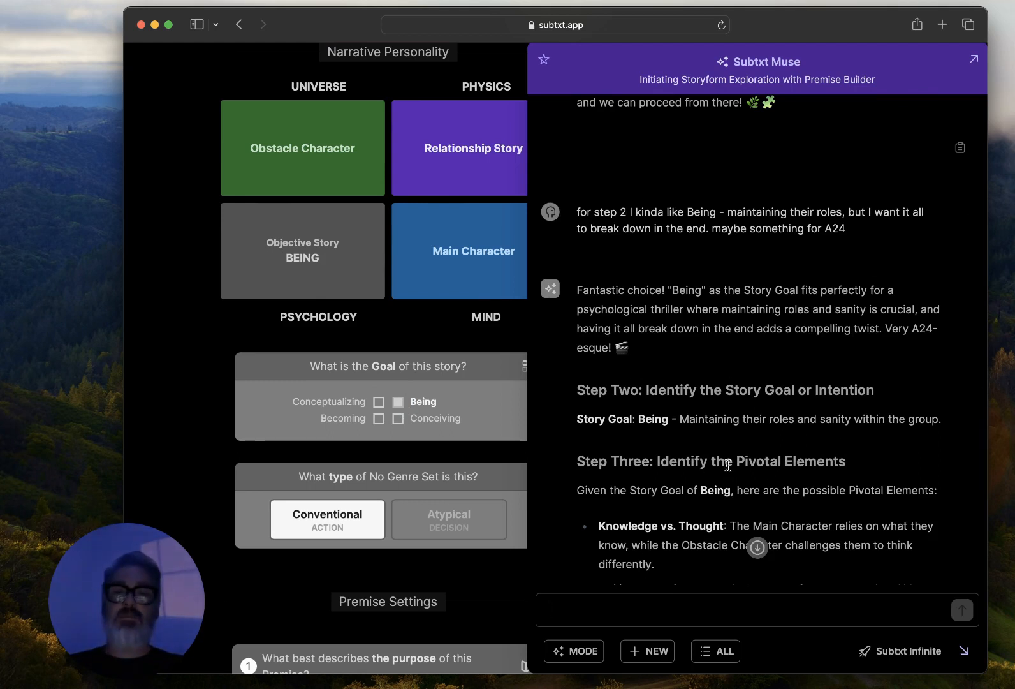
pyautogui.click(965, 652)
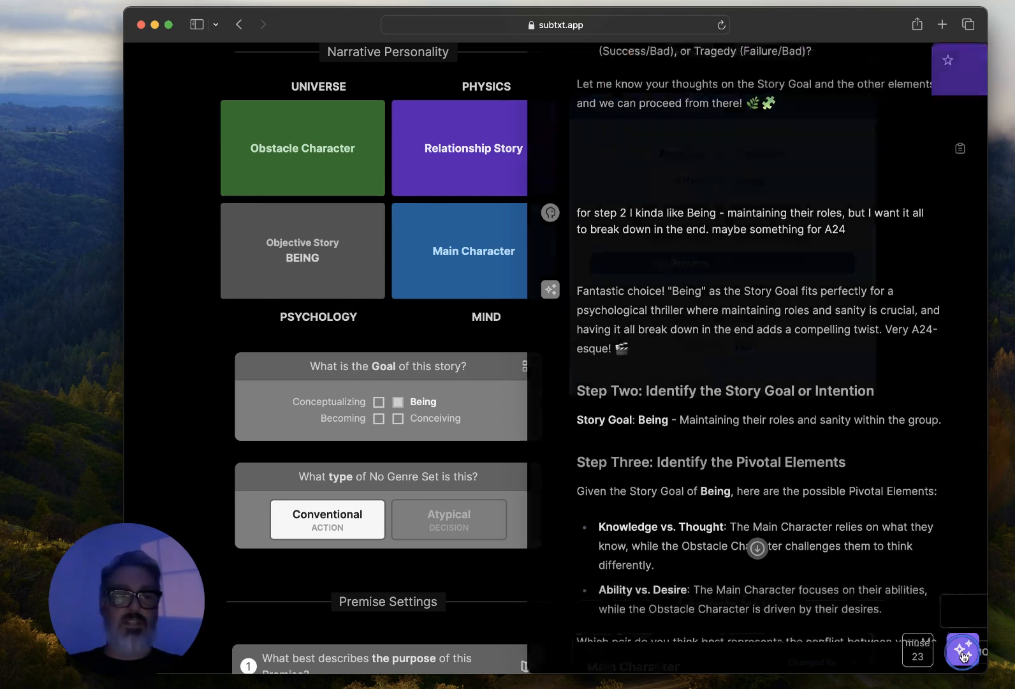
pyautogui.scroll(2, 701, 140)
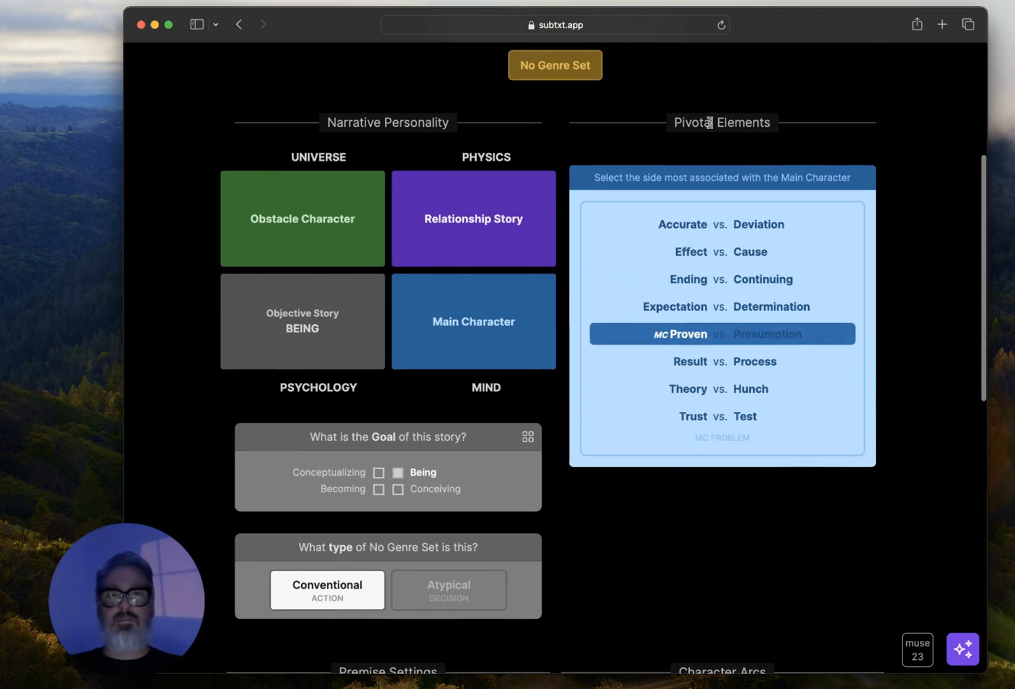
pyautogui.click(963, 649)
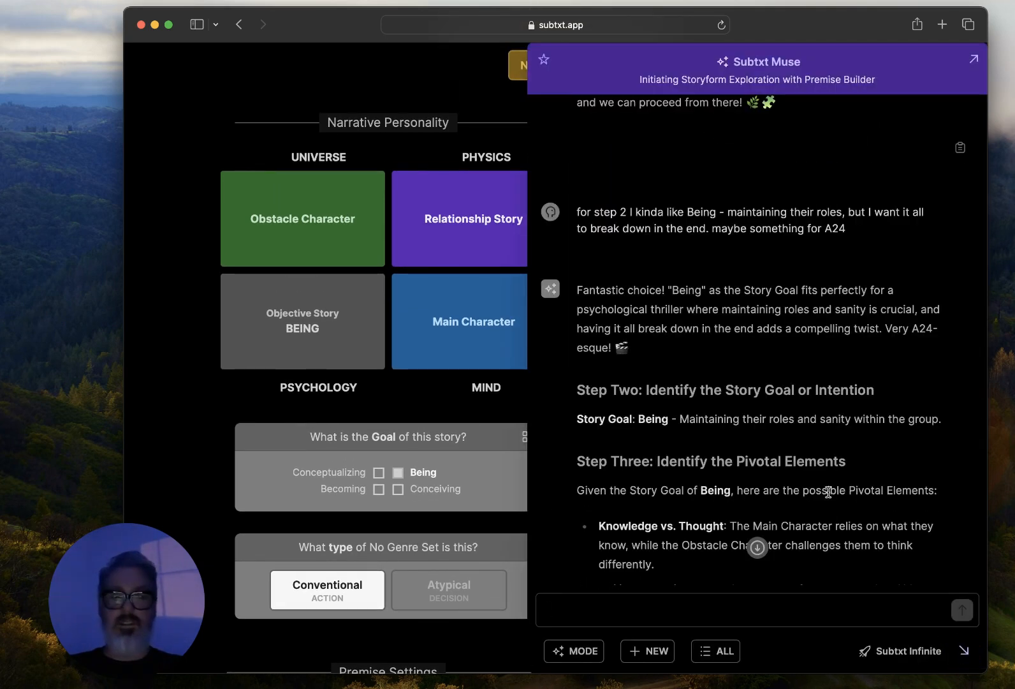
pyautogui.scroll(-1, 828, 491)
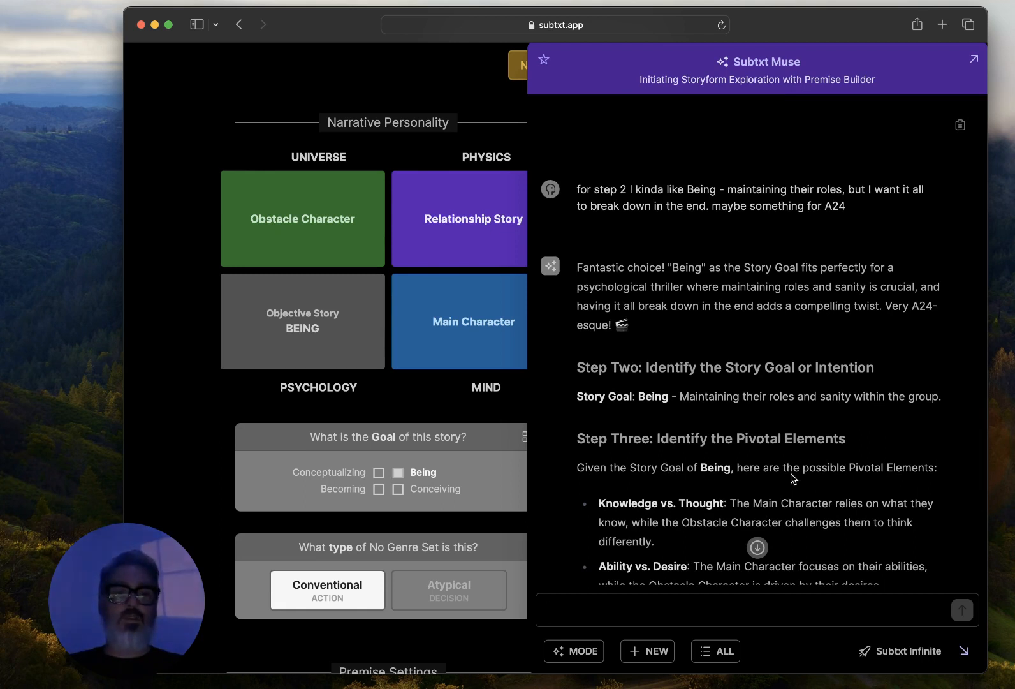
pyautogui.scroll(-5, 792, 477)
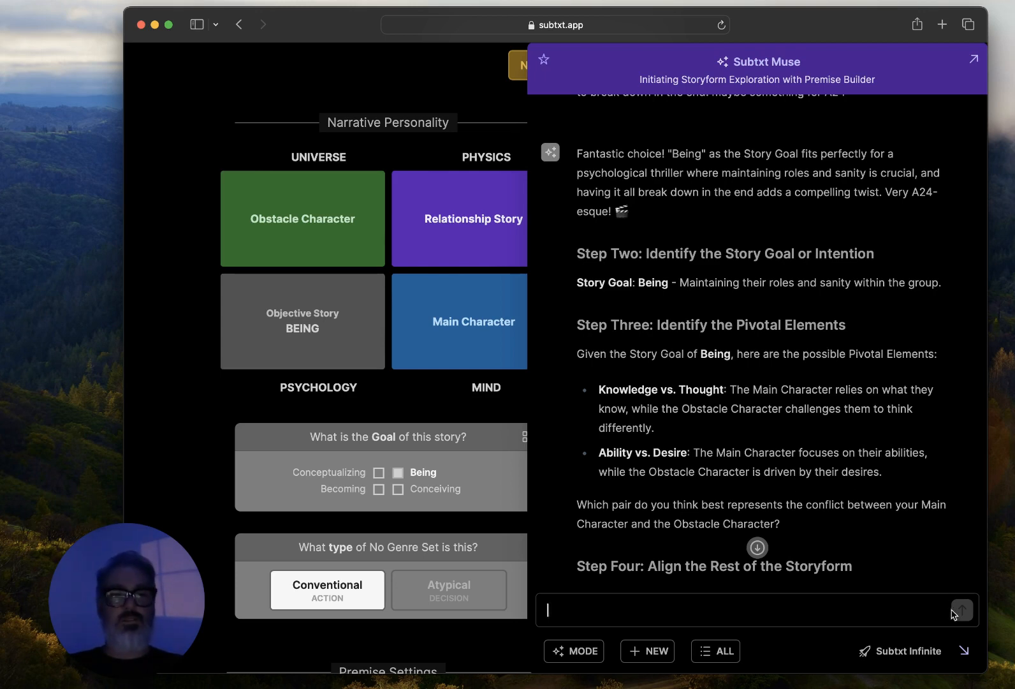
pyautogui.click(966, 652)
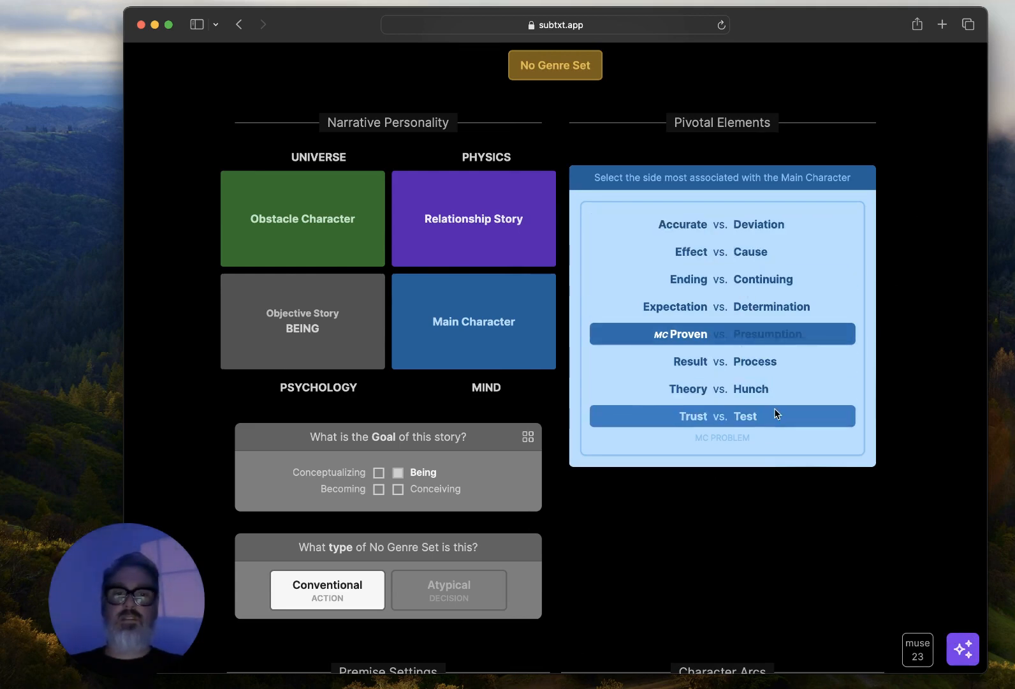
pyautogui.click(963, 658)
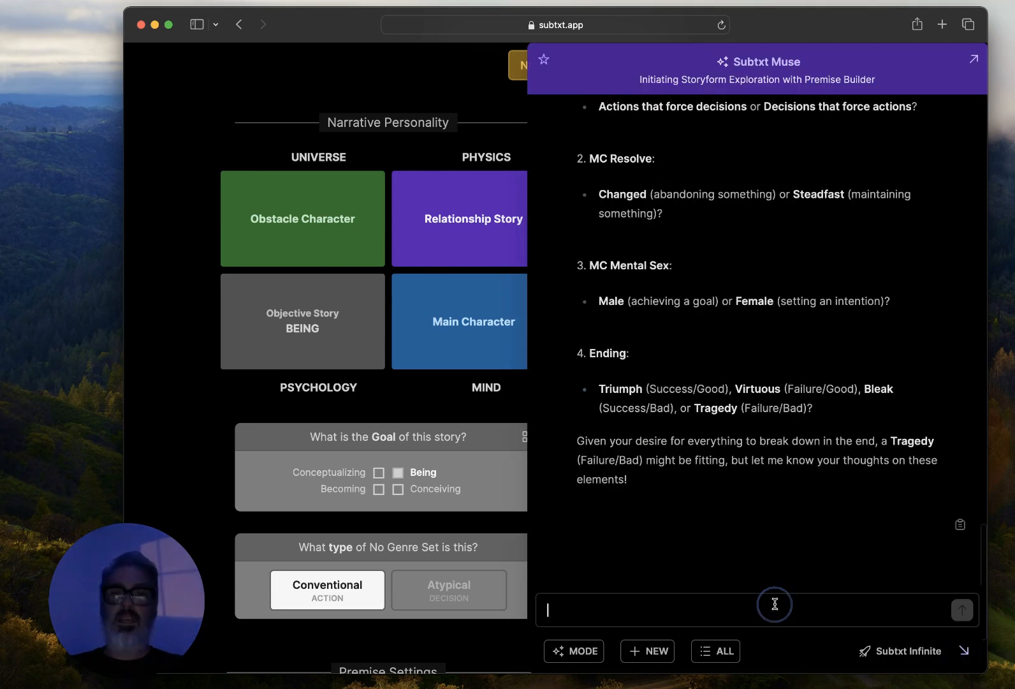
# Step: Send Muse the message "hey for number 3 those choices aren't there!"
pyautogui.write('hey for number 3 tho')
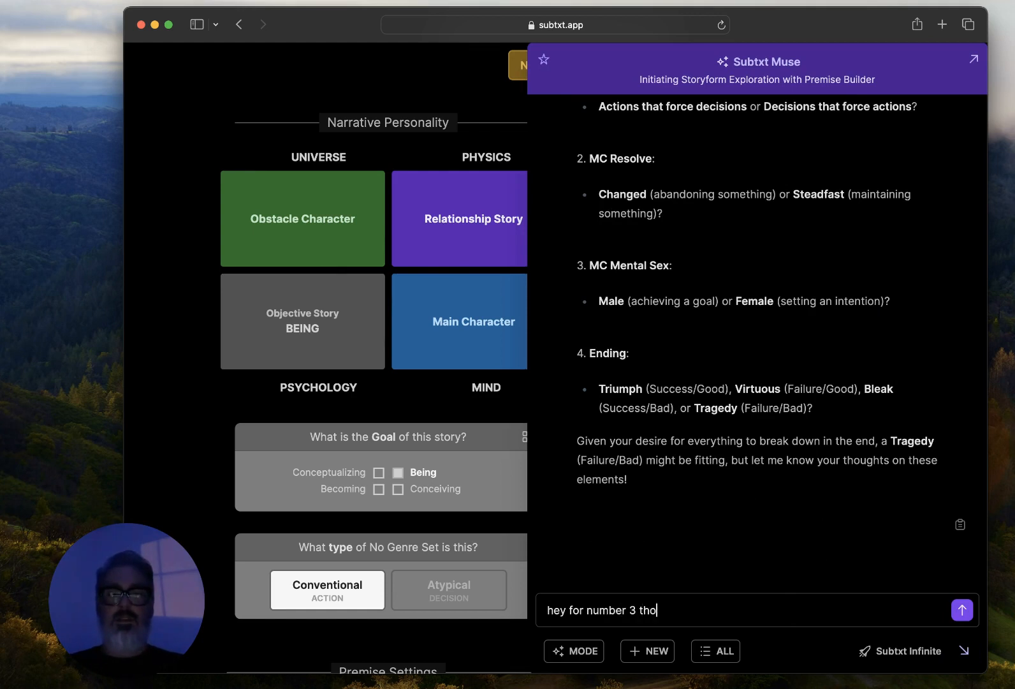
pyautogui.write("se choices aren't there")
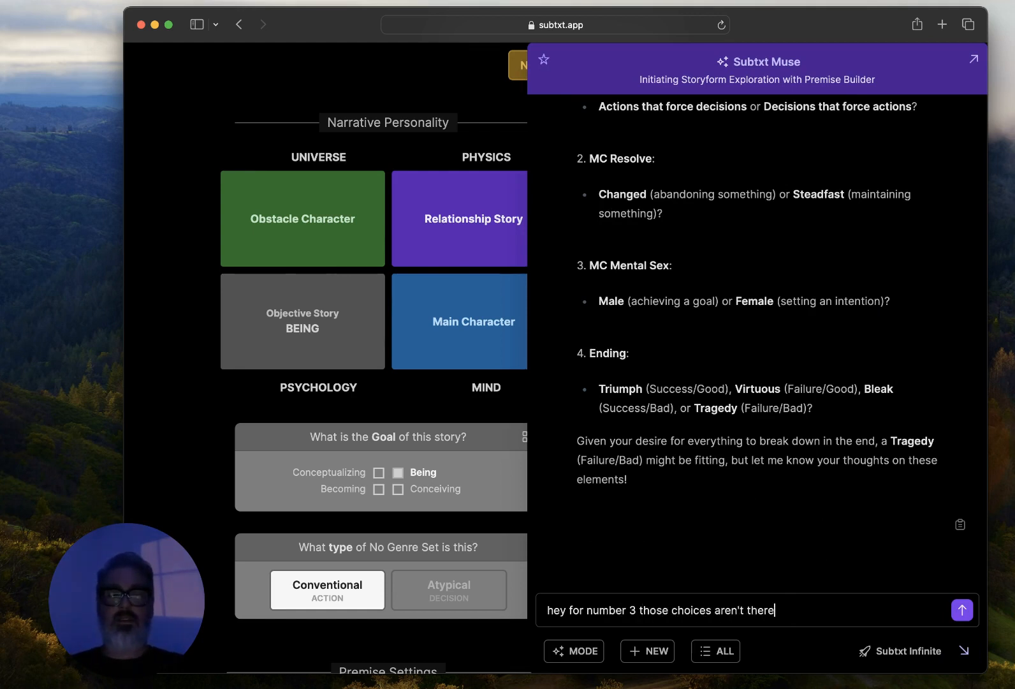
pyautogui.write('!')
pyautogui.press('Return')
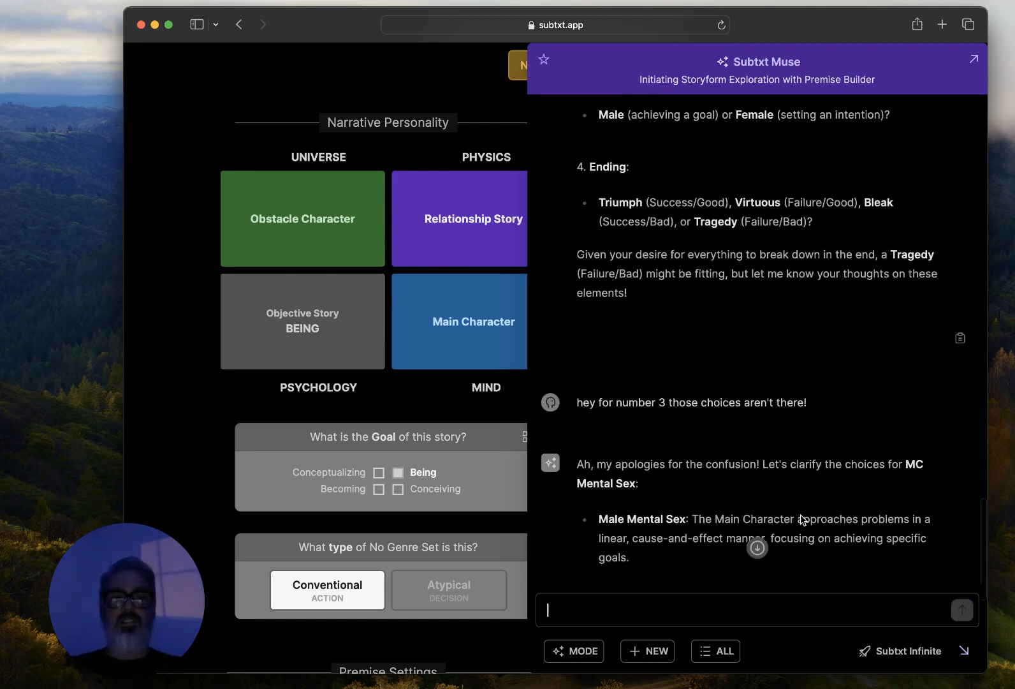
# Step: Recheck Muse's replies and send the correction "no - I meant for Step Three: Pivotal Elements - I don't see those choices"
pyautogui.scroll(-5, 801, 520)
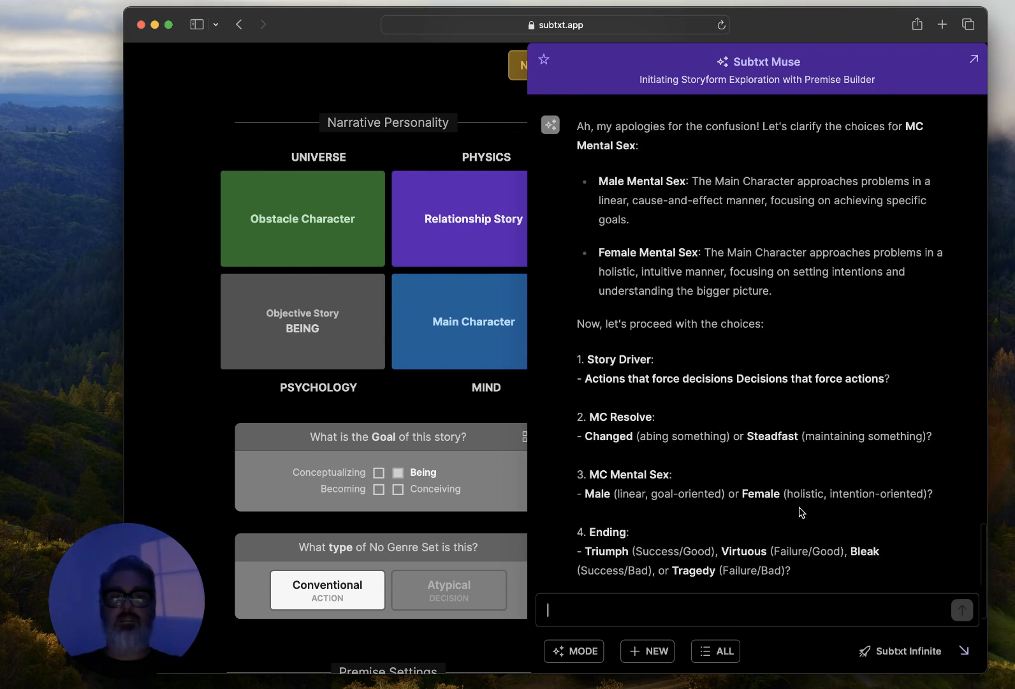
pyautogui.scroll(10, 680, 348)
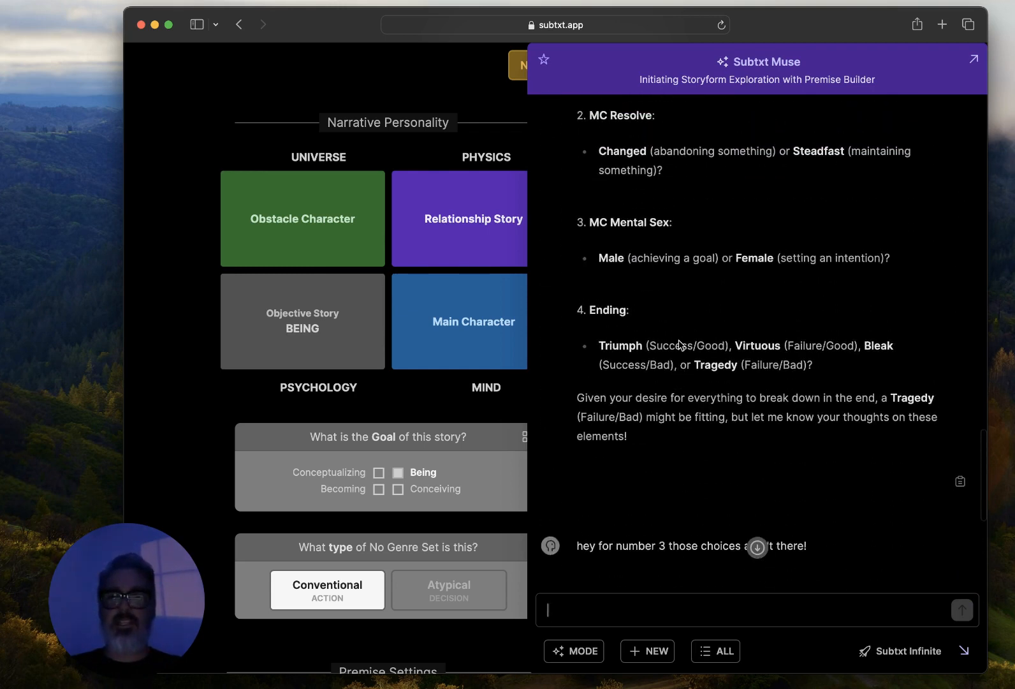
pyautogui.scroll(10, 679, 345)
pyautogui.scroll(5, 691, 338)
pyautogui.scroll(-15, 808, 362)
pyautogui.scroll(-10, 808, 362)
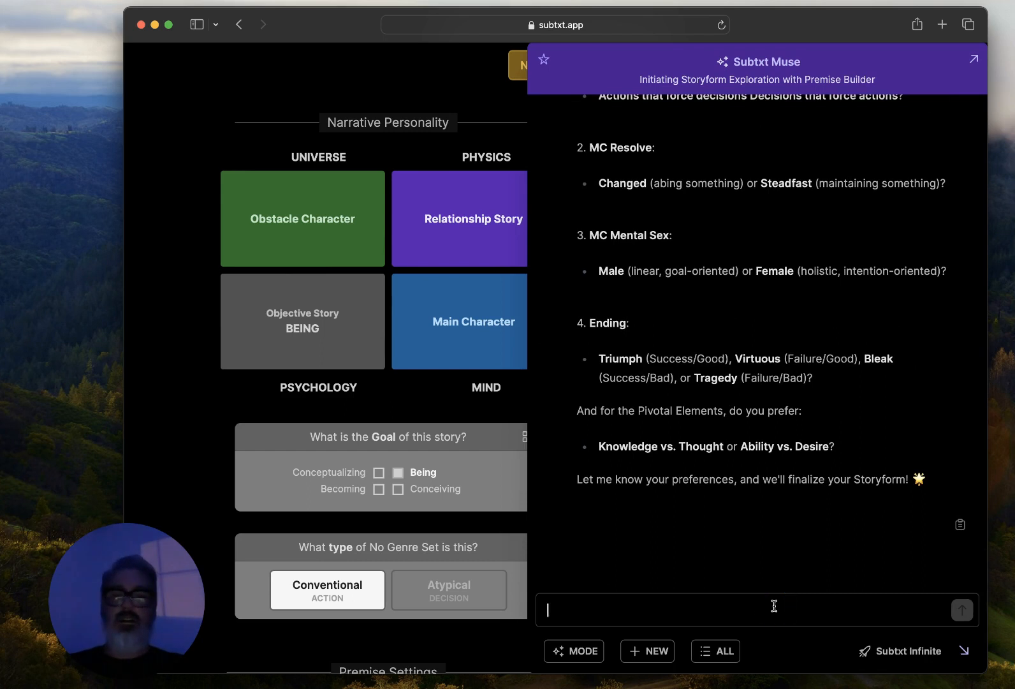
pyautogui.write('no - I meant ')
pyautogui.write('for Step Thre')
pyautogui.write('e: Pivotal e')
pyautogui.write('lements - I don')
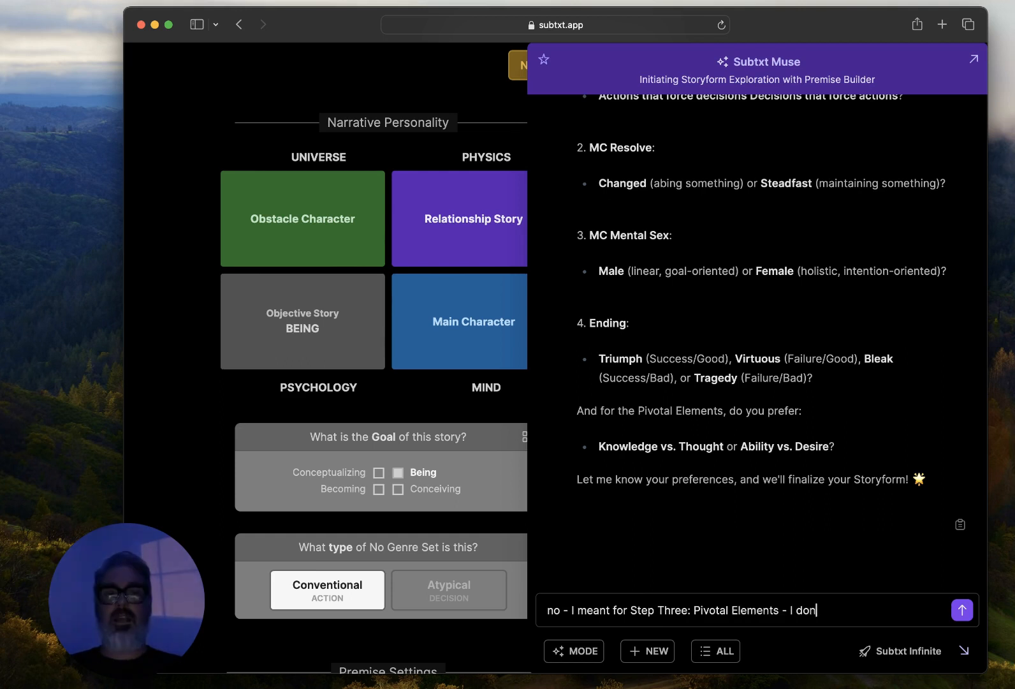
pyautogui.write("'t see those choices")
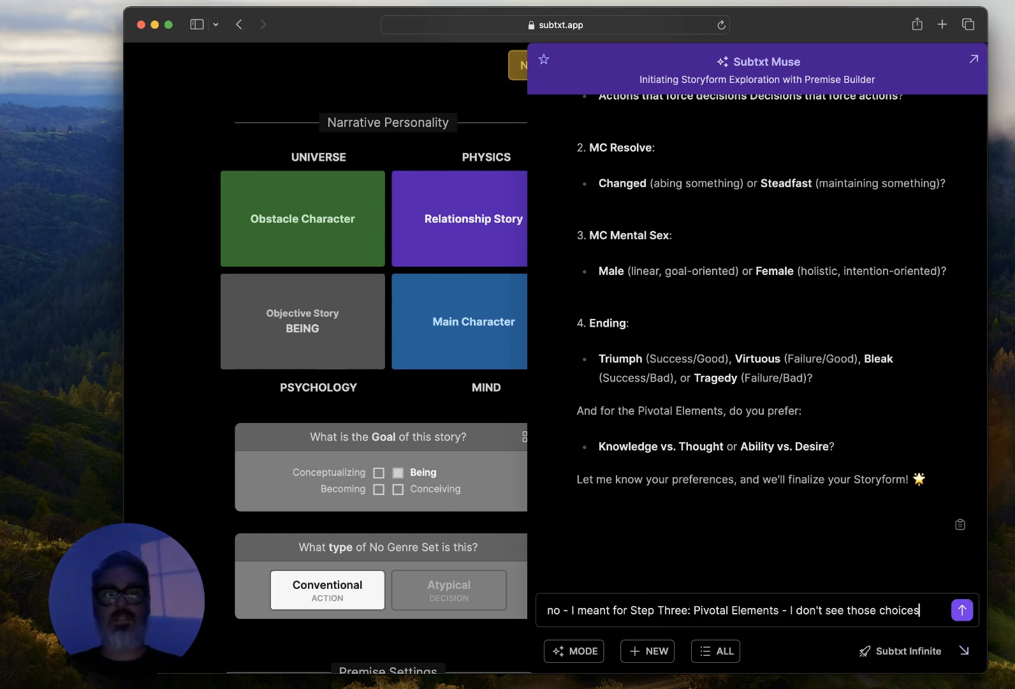
pyautogui.press('Return')
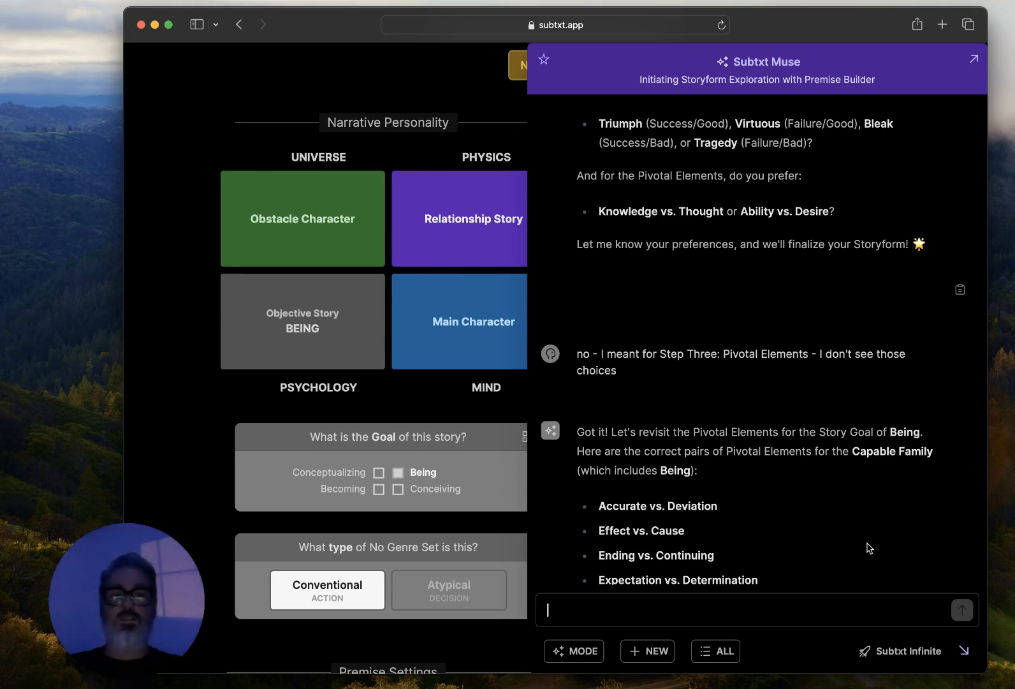
# Step: Check Muse's corrected pairs and ask "I have no idea at all! maybe you can give me an example of each so I can make up my mind?"
pyautogui.scroll(-3, 868, 544)
pyautogui.scroll(-3, 817, 511)
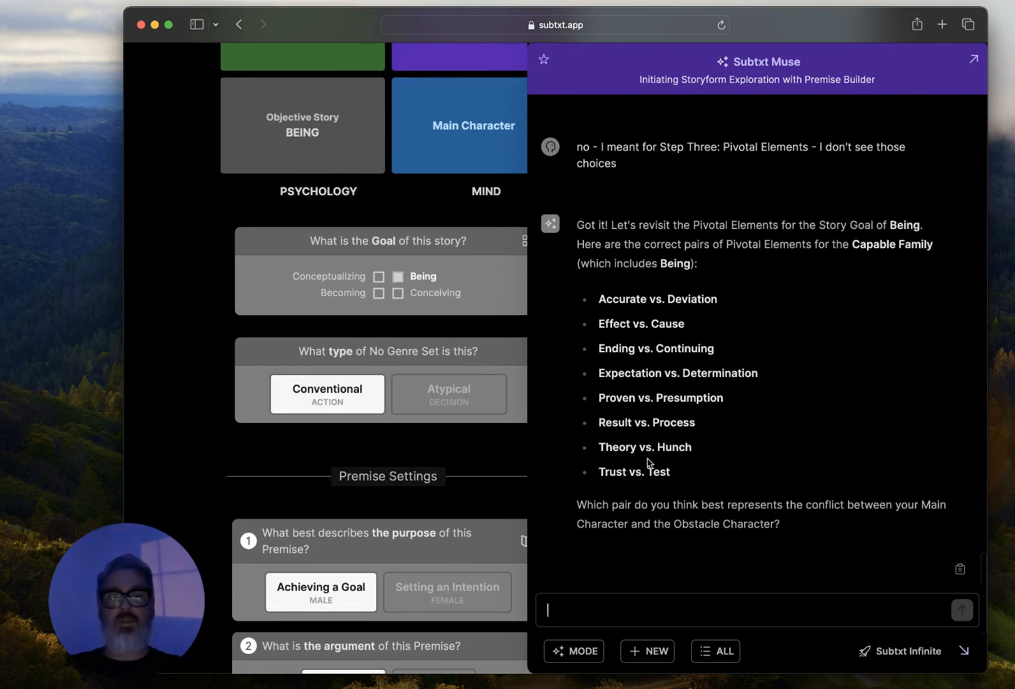
pyautogui.click(963, 650)
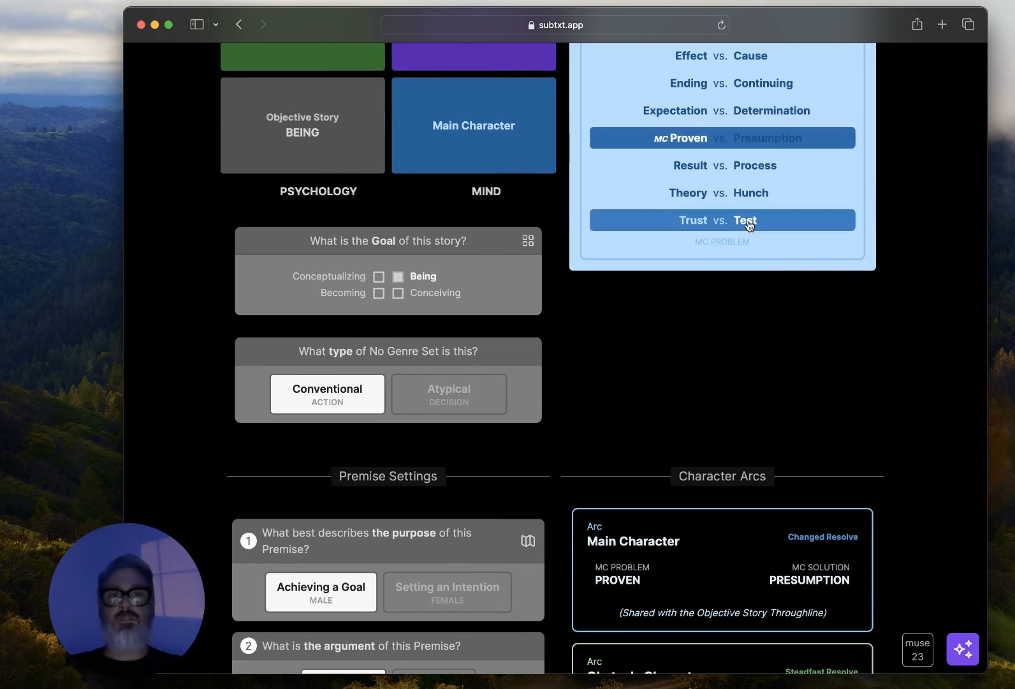
pyautogui.scroll(2, 708, 166)
pyautogui.click(963, 650)
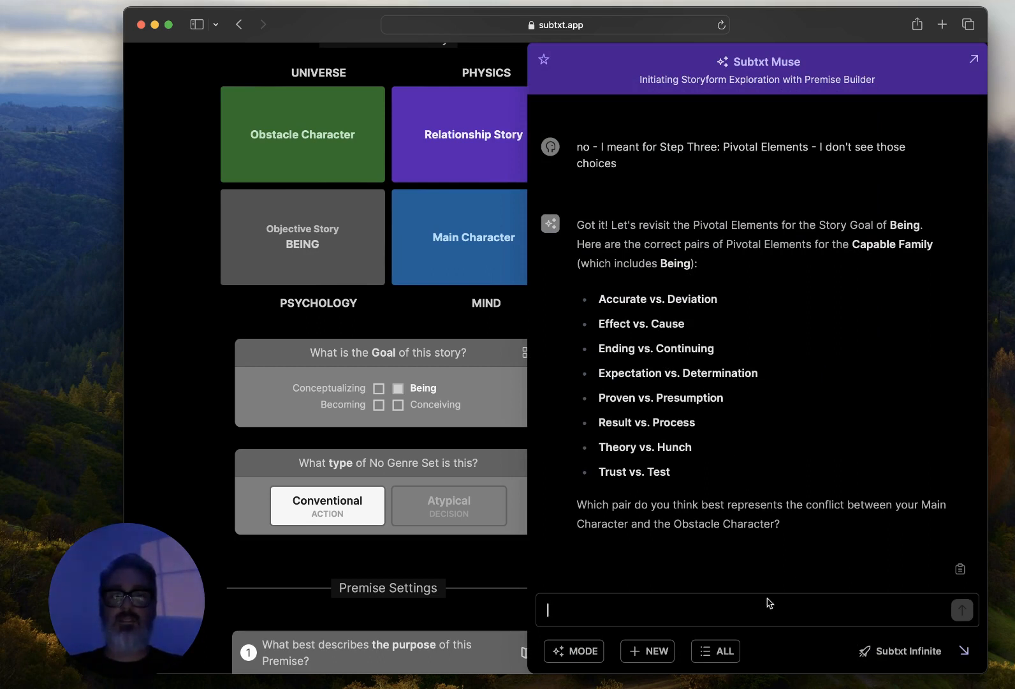
pyautogui.write('I have no idea at all! maybe you can give me an example of each so I can make up my mind?')
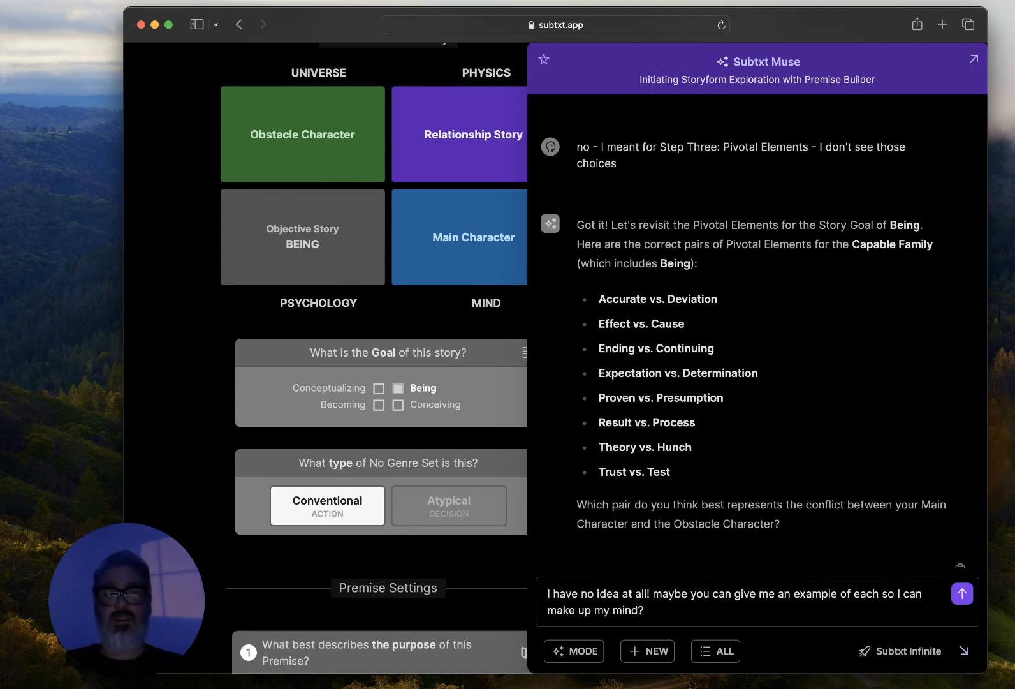
pyautogui.press('Return')
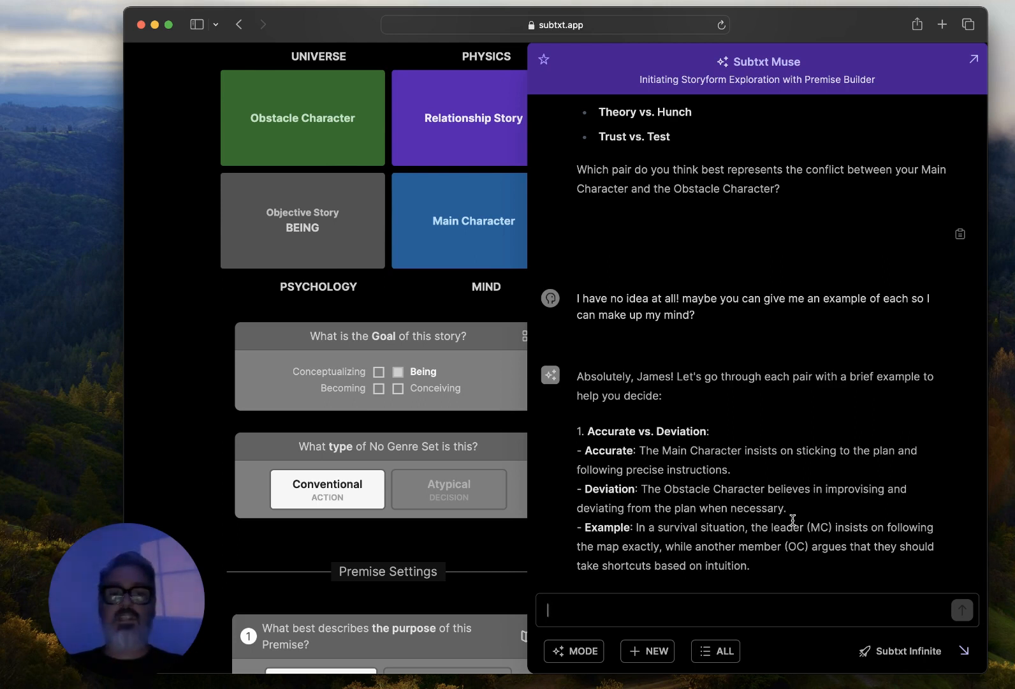
# Step: Read through Muse's example for each Pivotal Elements pair, from Accurate vs. Deviation to Trust vs. Test
pyautogui.scroll(-2, 793, 520)
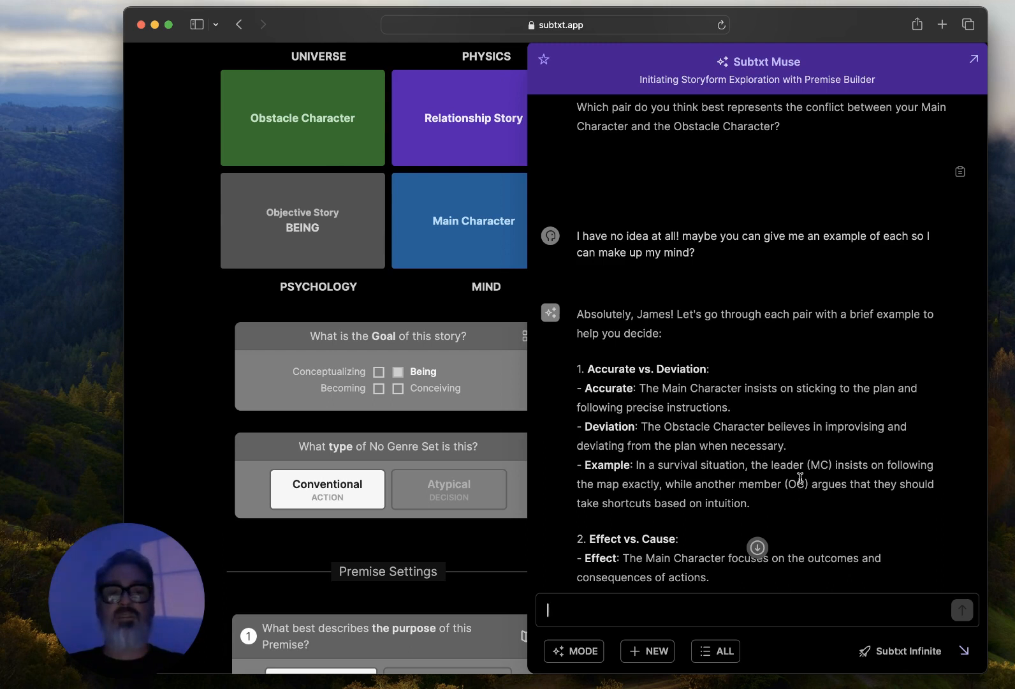
pyautogui.scroll(-3, 797, 393)
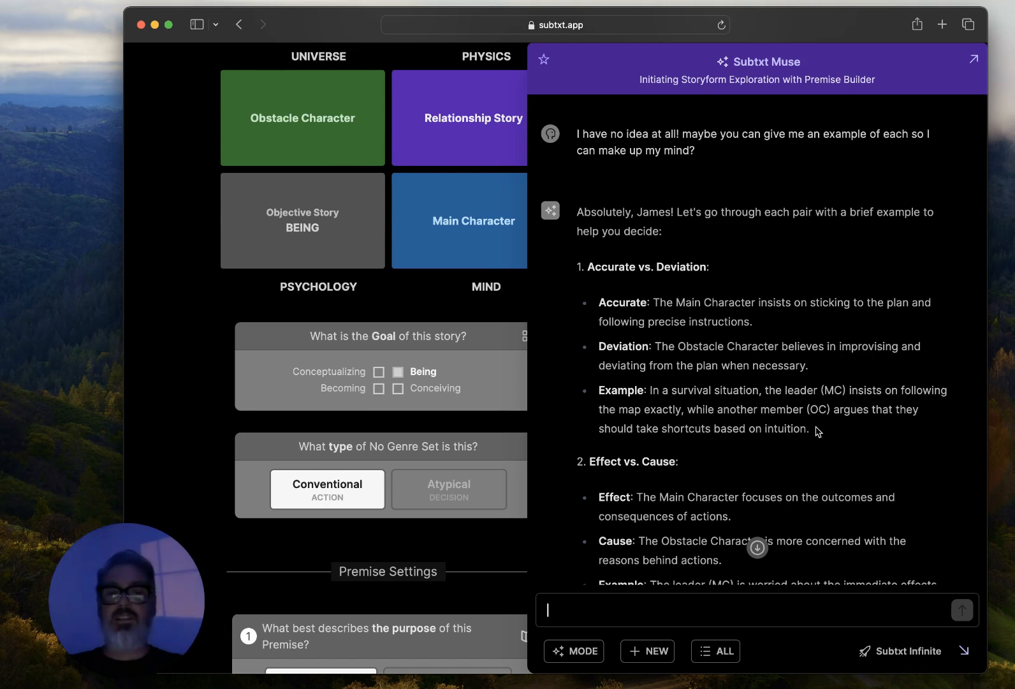
pyautogui.scroll(-2, 818, 431)
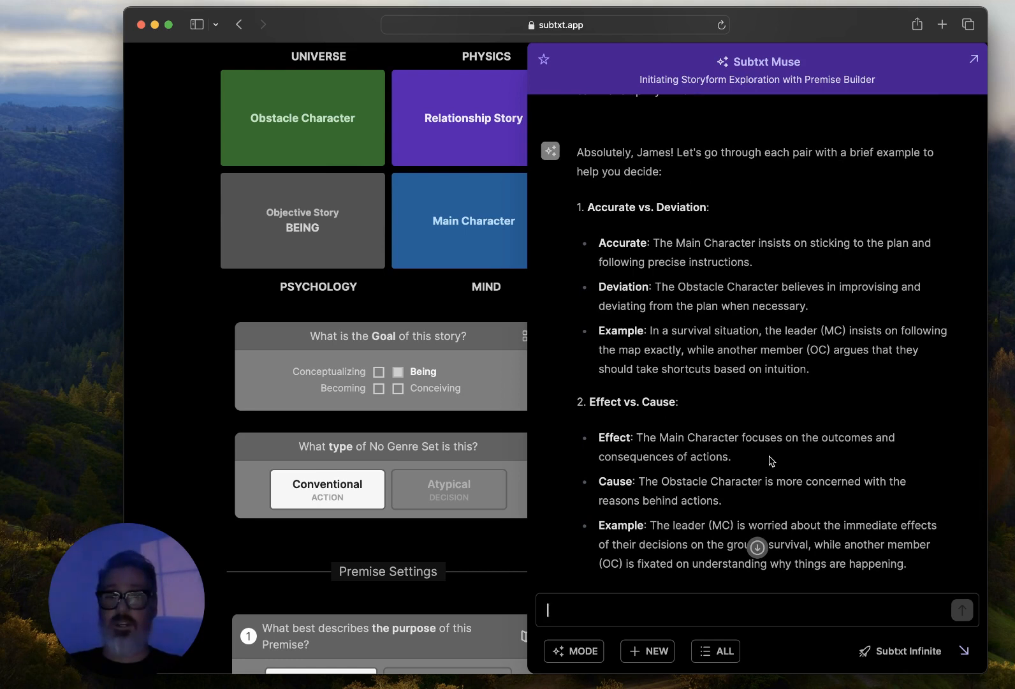
pyautogui.scroll(-3, 772, 460)
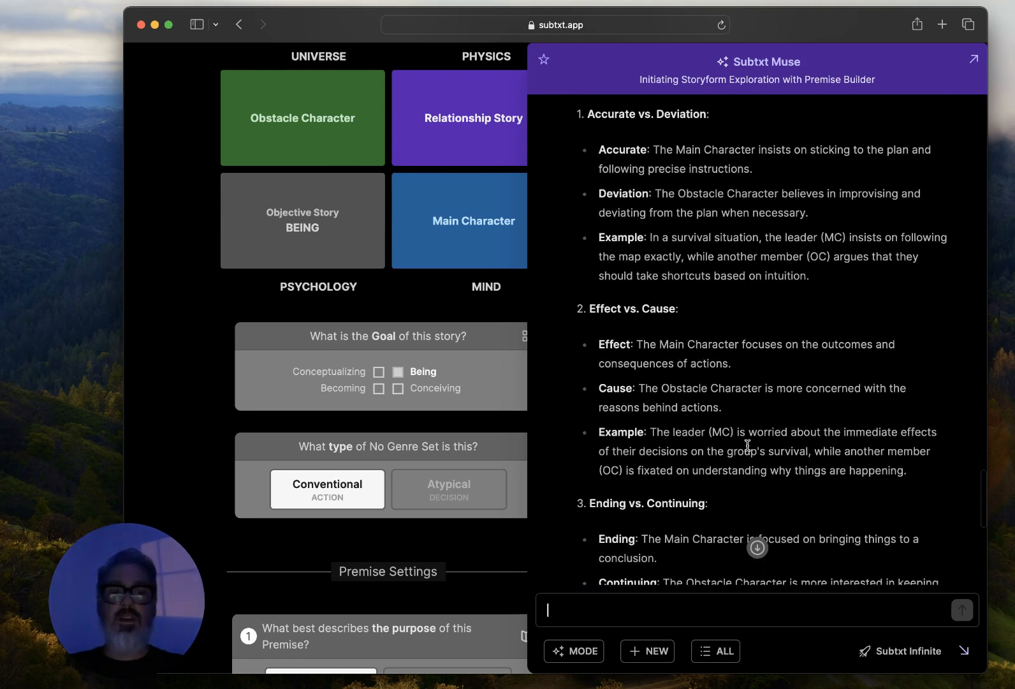
pyautogui.scroll(-1, 784, 444)
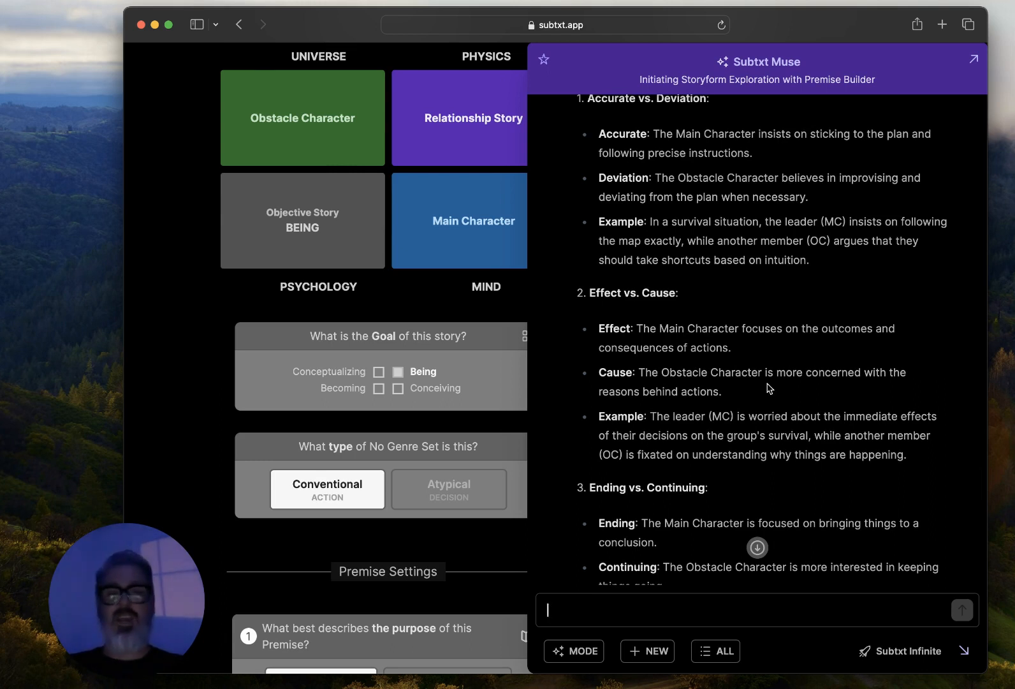
pyautogui.scroll(-10, 781, 414)
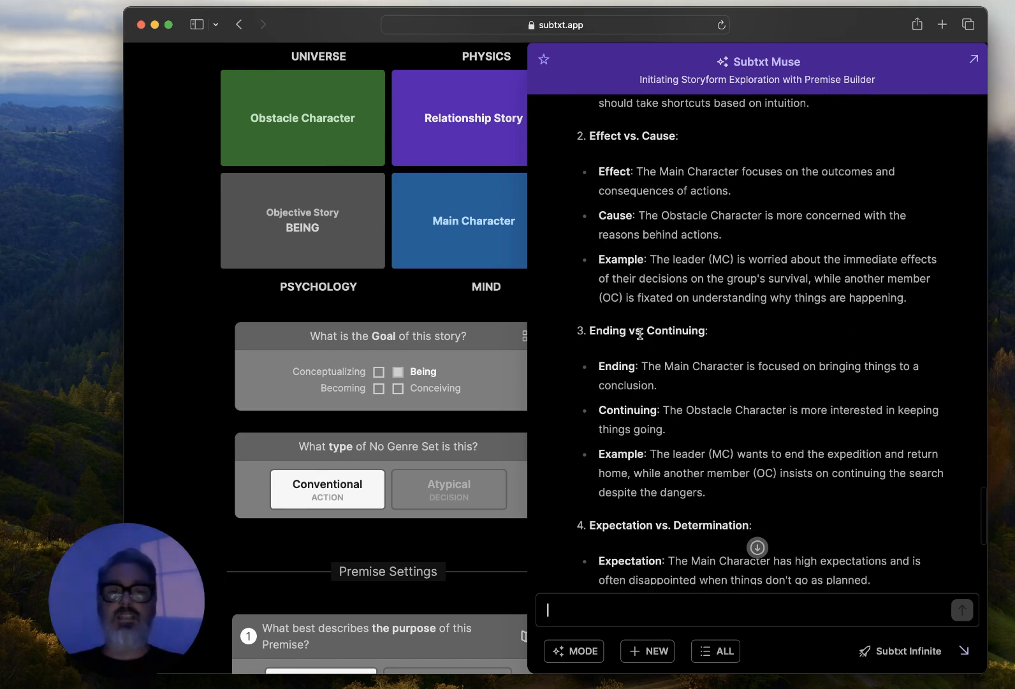
pyautogui.scroll(-1, 784, 475)
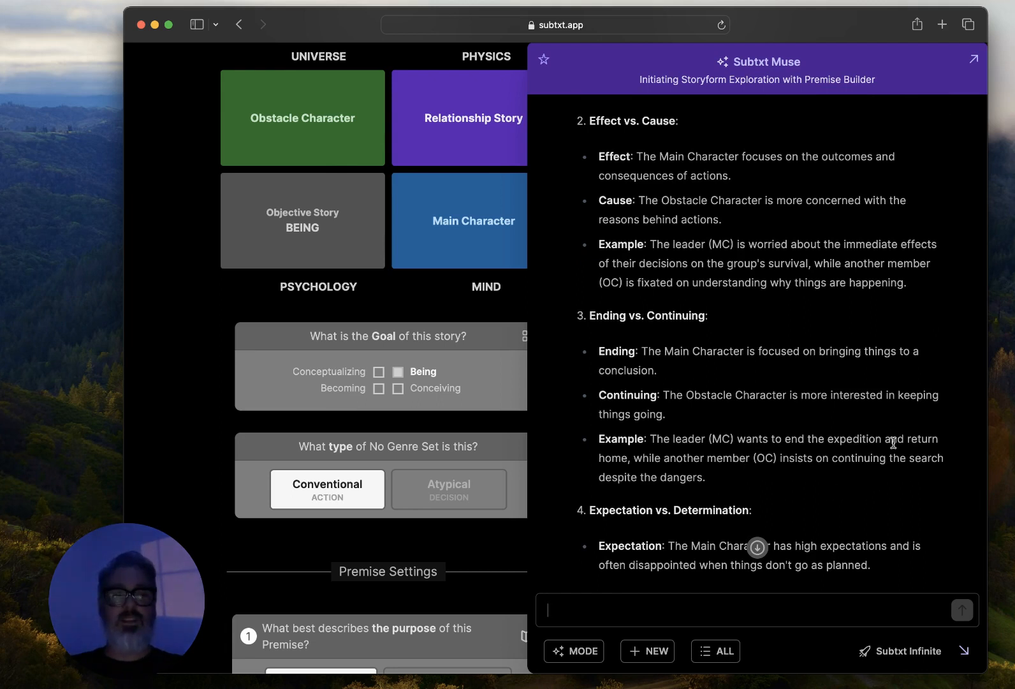
pyautogui.scroll(-5, 894, 442)
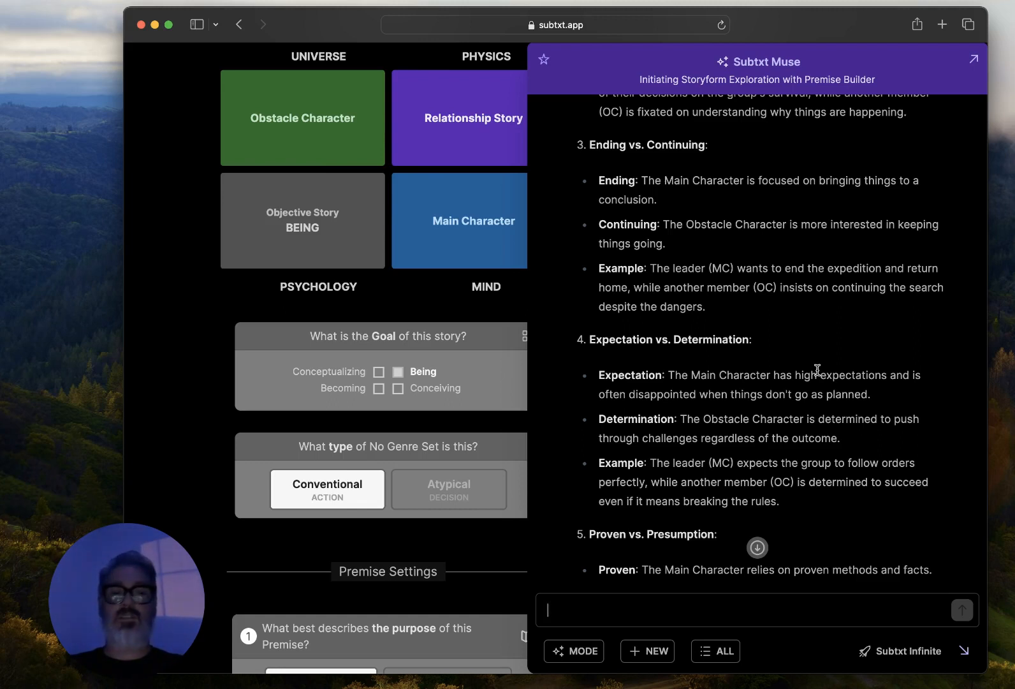
pyautogui.scroll(-2, 824, 493)
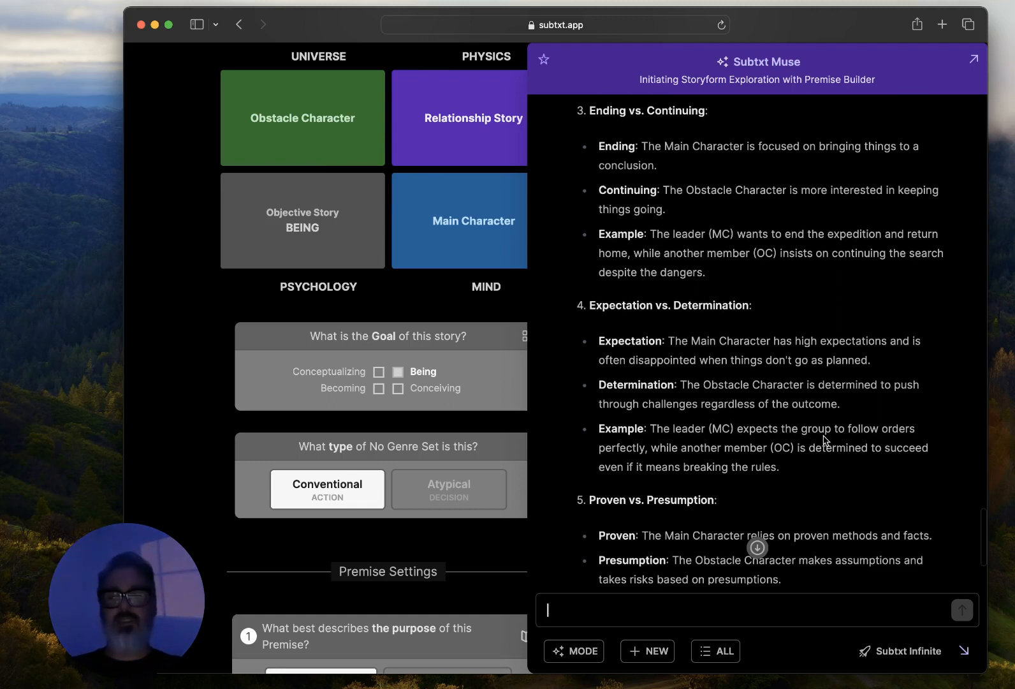
pyautogui.scroll(-5, 825, 438)
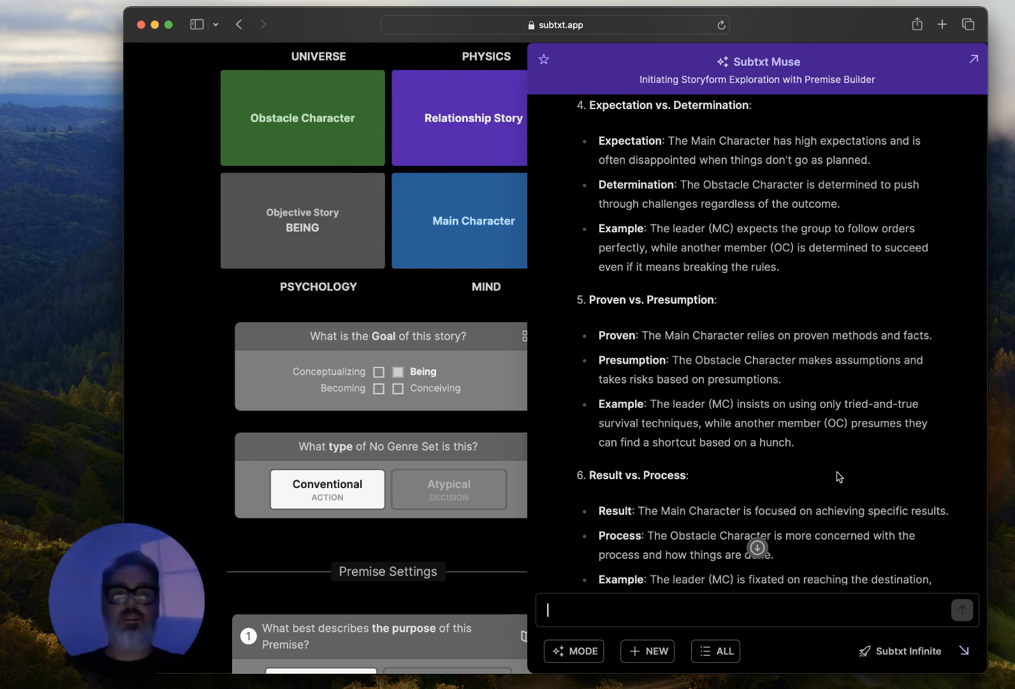
pyautogui.scroll(-1, 837, 477)
pyautogui.scroll(-5, 837, 477)
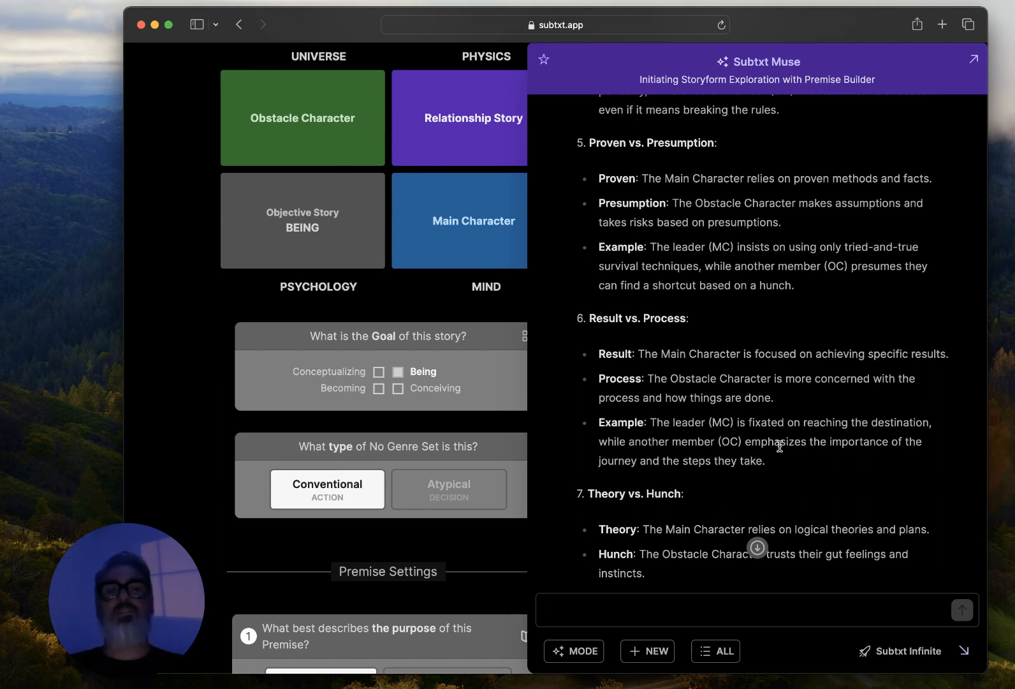
pyautogui.scroll(-5, 779, 447)
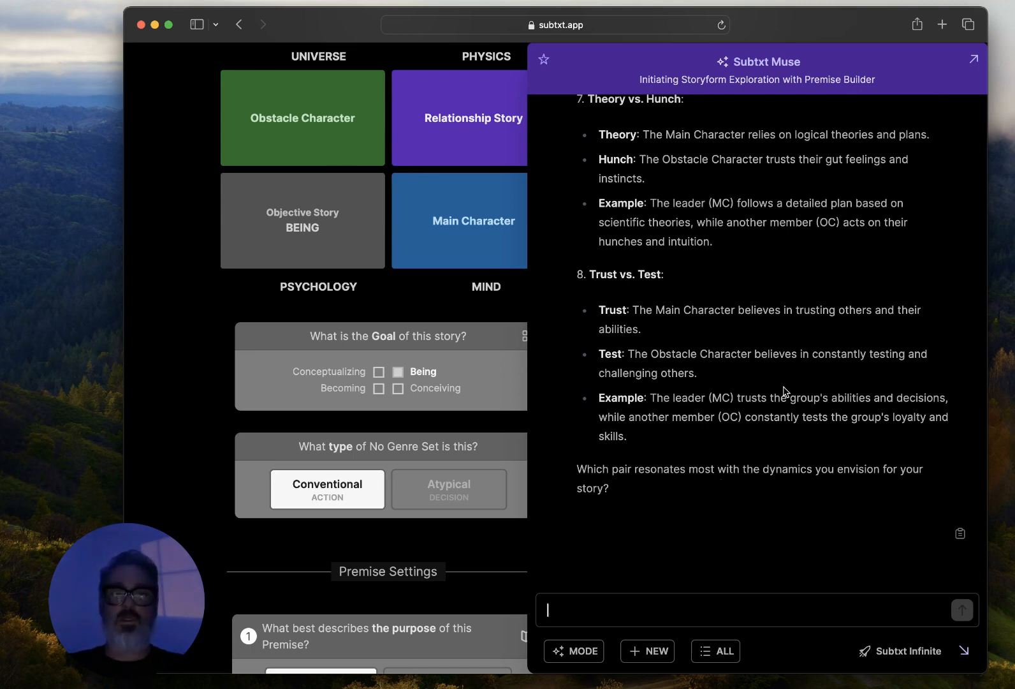
# Step: Revisit the Ending vs. Continuing example and send Muse the message "I LOVE continuing vs. ending"
pyautogui.scroll(15, 784, 390)
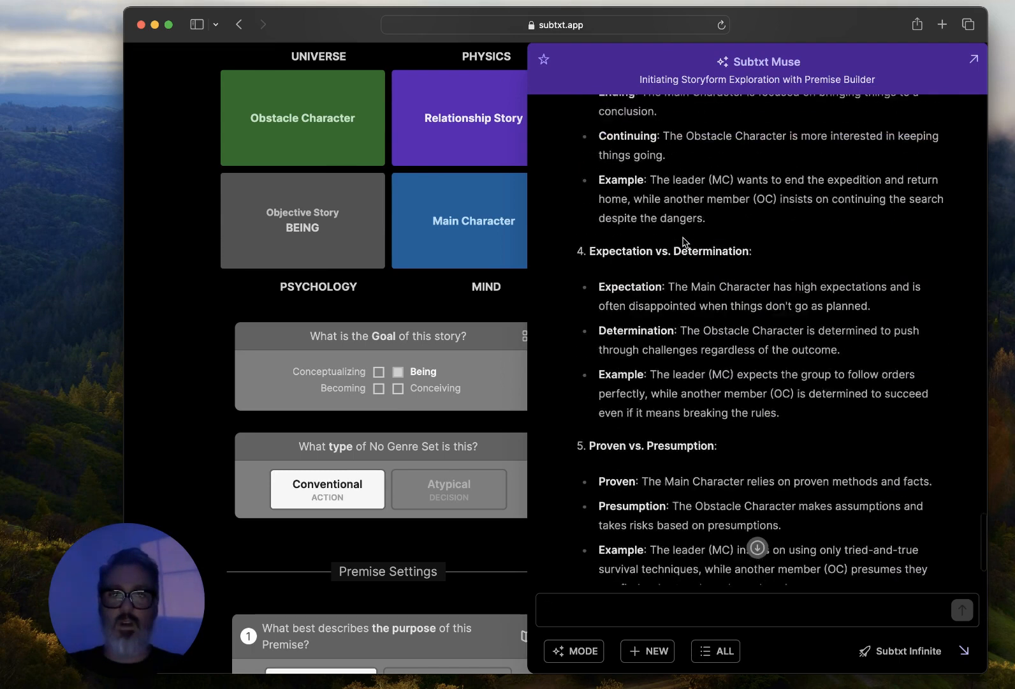
pyautogui.scroll(3, 683, 242)
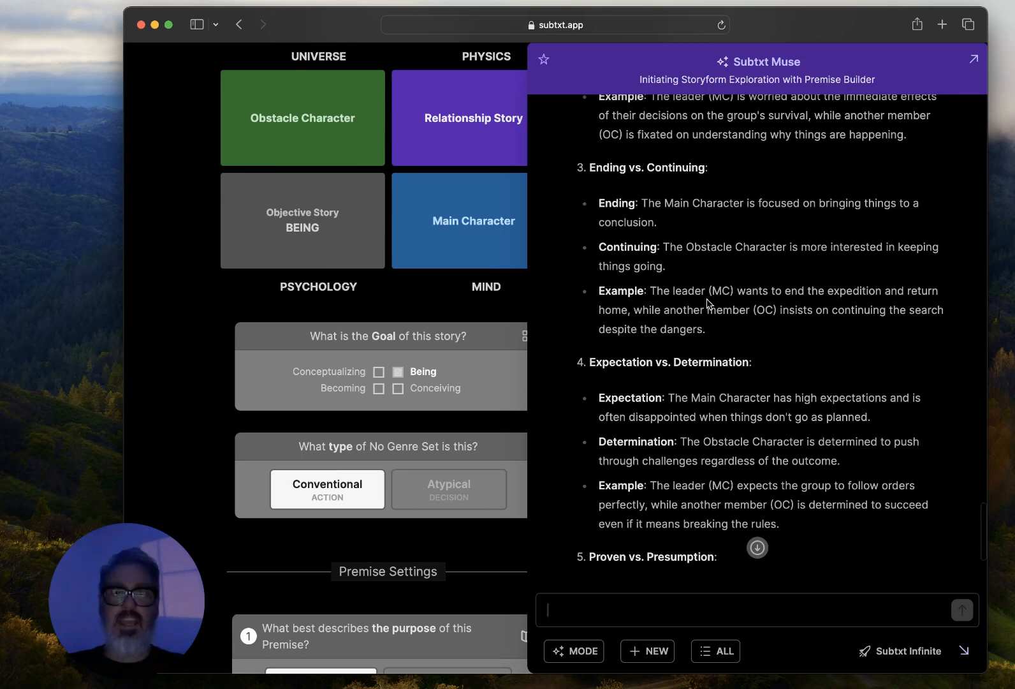
pyautogui.click(757, 547)
pyautogui.click(730, 615)
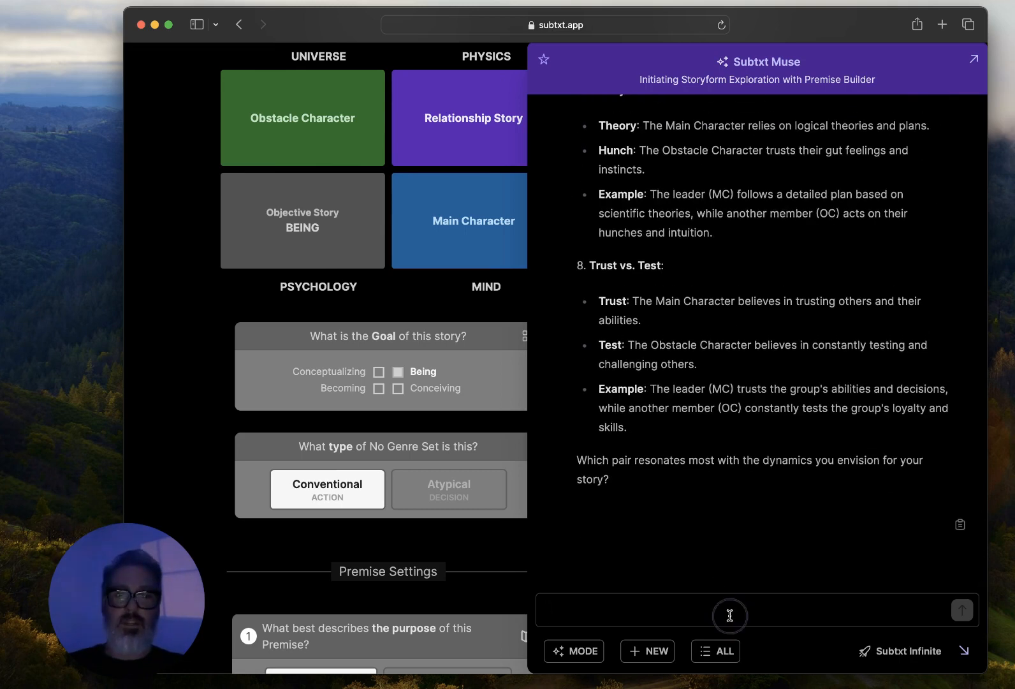
pyautogui.write('I LOVE continuing vs. ending')
pyautogui.press('Return')
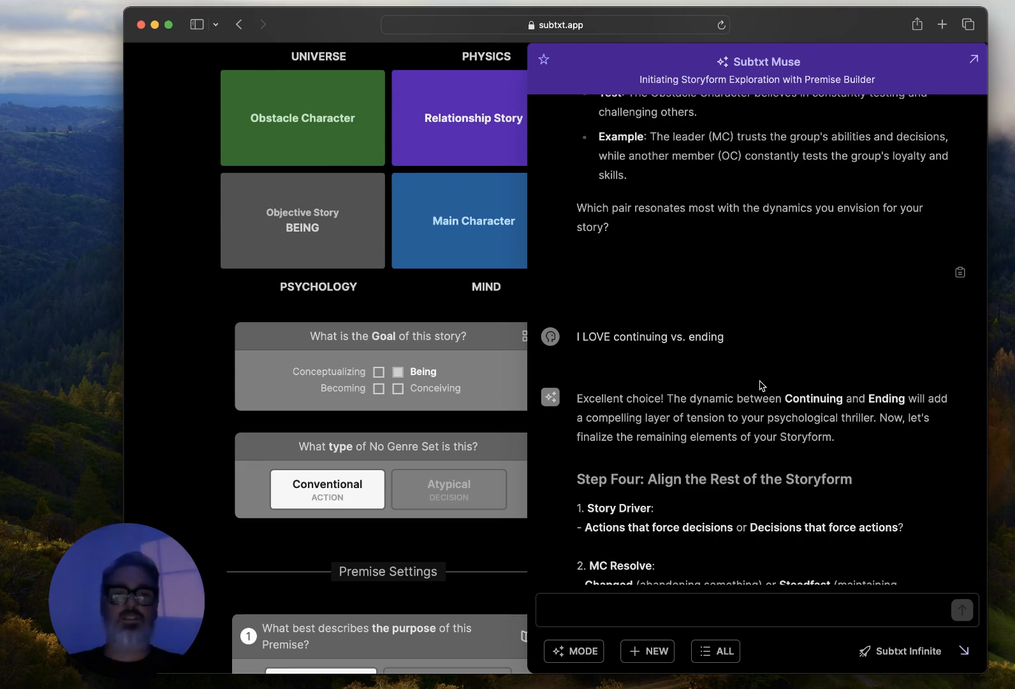
# Step: Hide Muse and pick the Ending side of the Ending vs. Continuing pair for the Main Character
pyautogui.click(964, 650)
pyautogui.scroll(2, 769, 440)
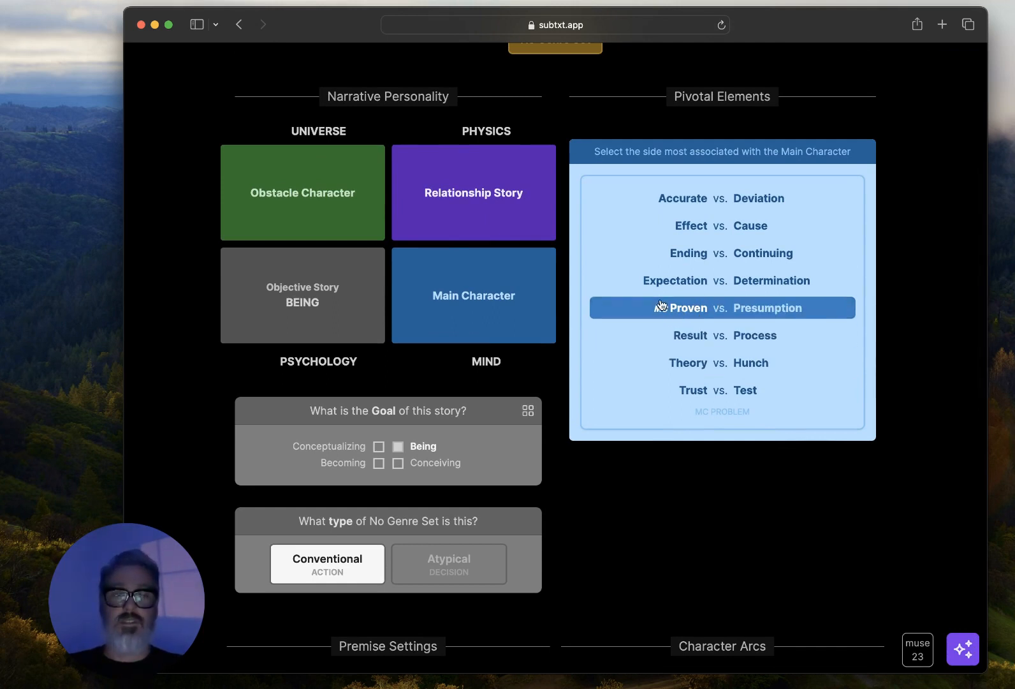
pyautogui.click(759, 255)
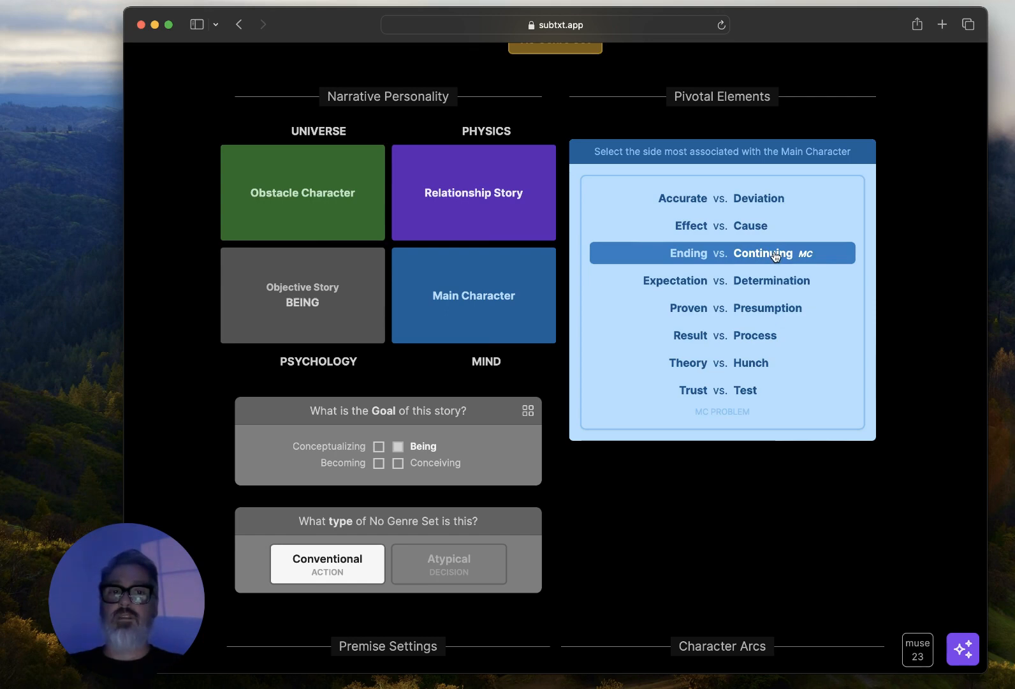
pyautogui.click(685, 253)
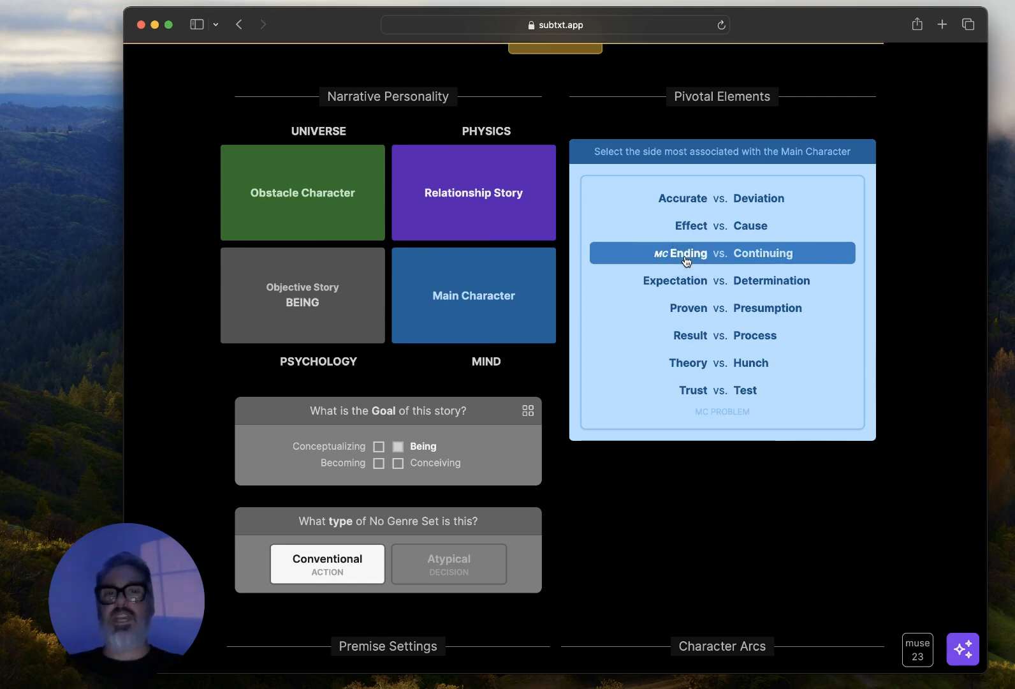
# Step: Recheck Muse's Ending vs. Continuing example and review its Step Four questions on Story Driver, MC Resolve, MC Mental Sex and Ending
pyautogui.click(963, 649)
pyautogui.scroll(8, 878, 503)
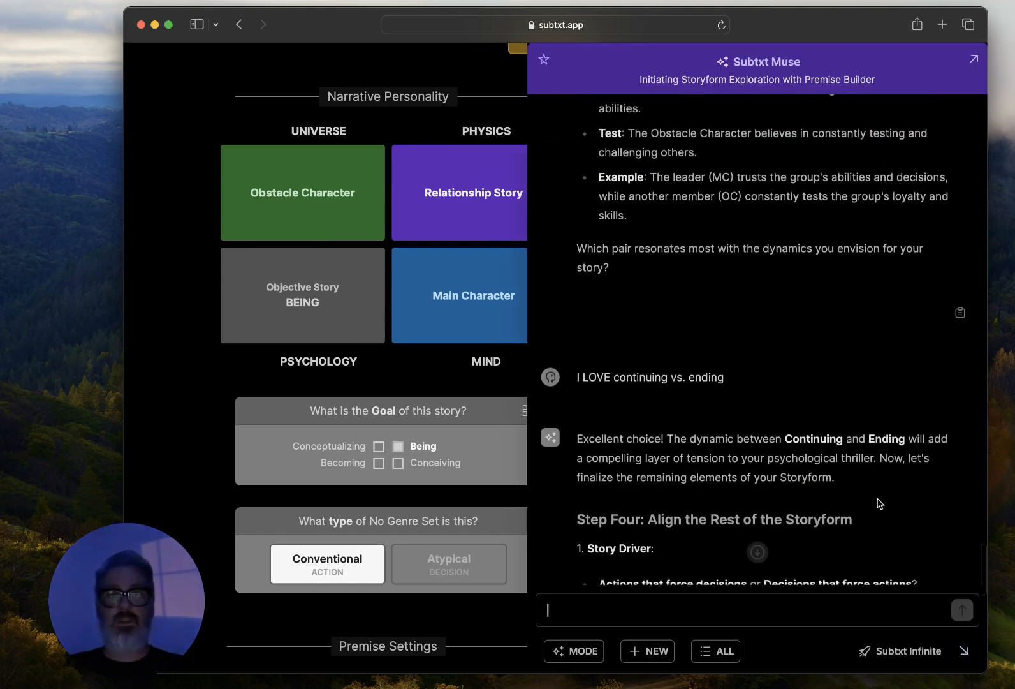
pyautogui.scroll(10, 879, 503)
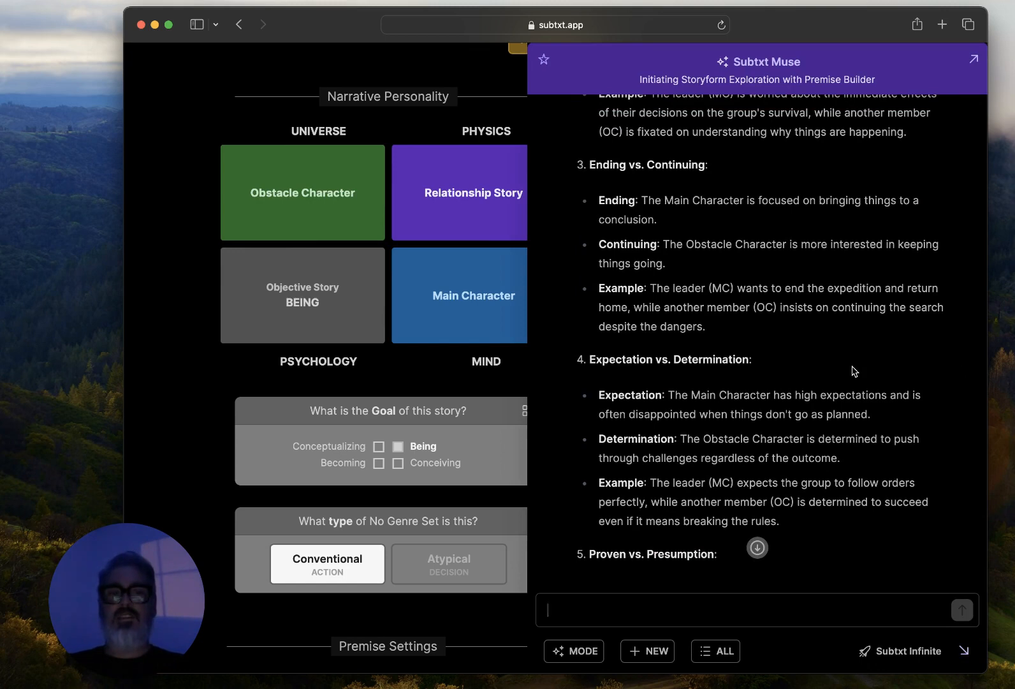
pyautogui.scroll(-1, 855, 371)
pyautogui.scroll(-5, 854, 372)
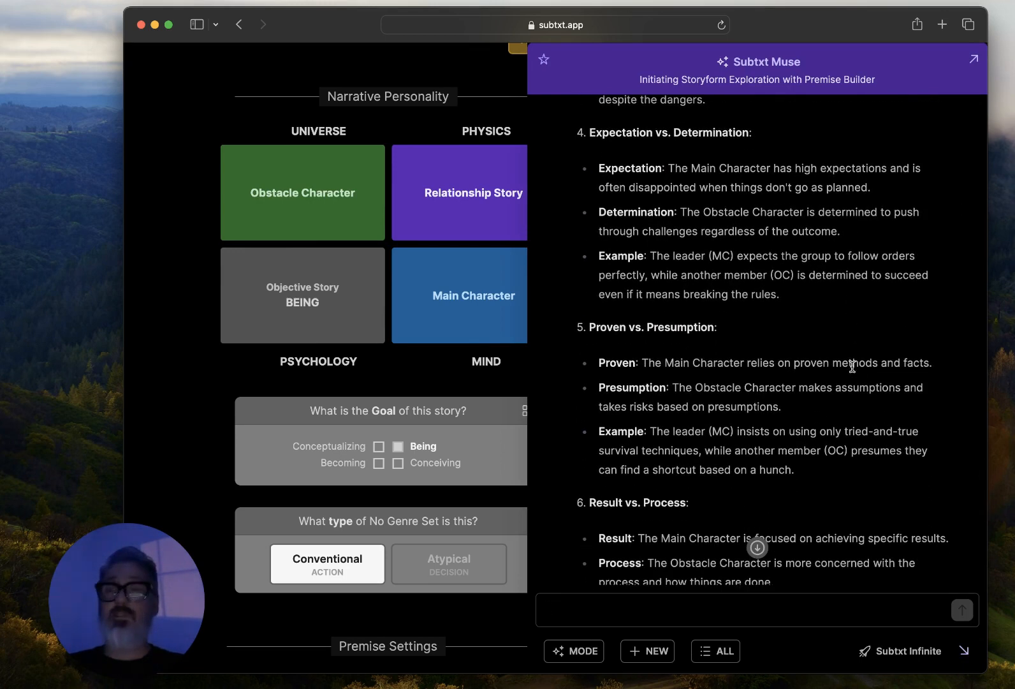
pyautogui.scroll(-15, 852, 367)
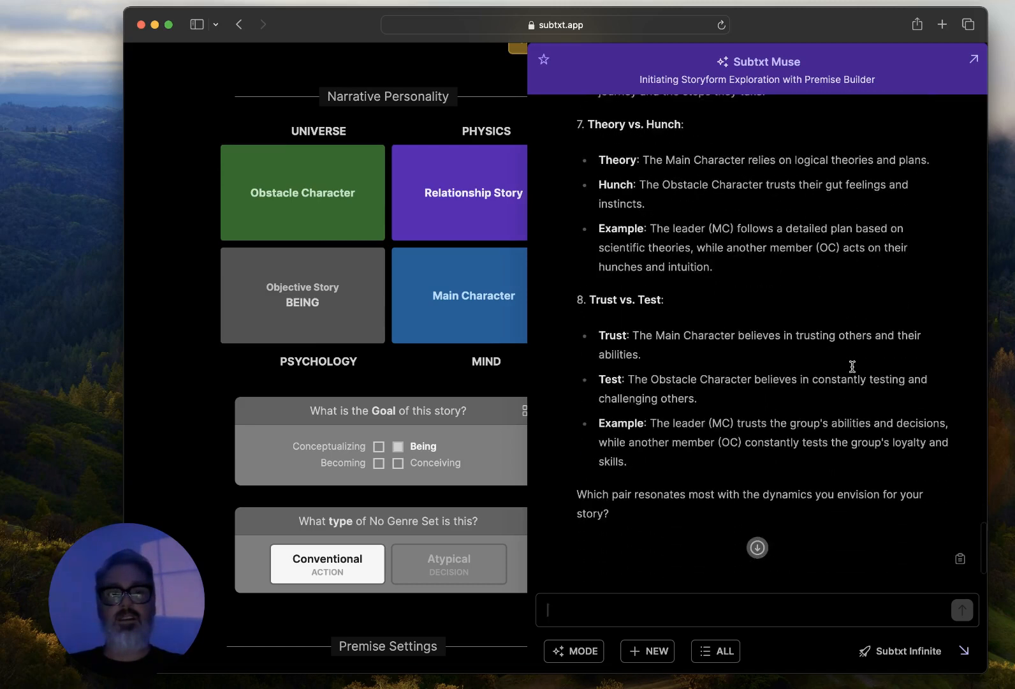
pyautogui.scroll(-6, 855, 371)
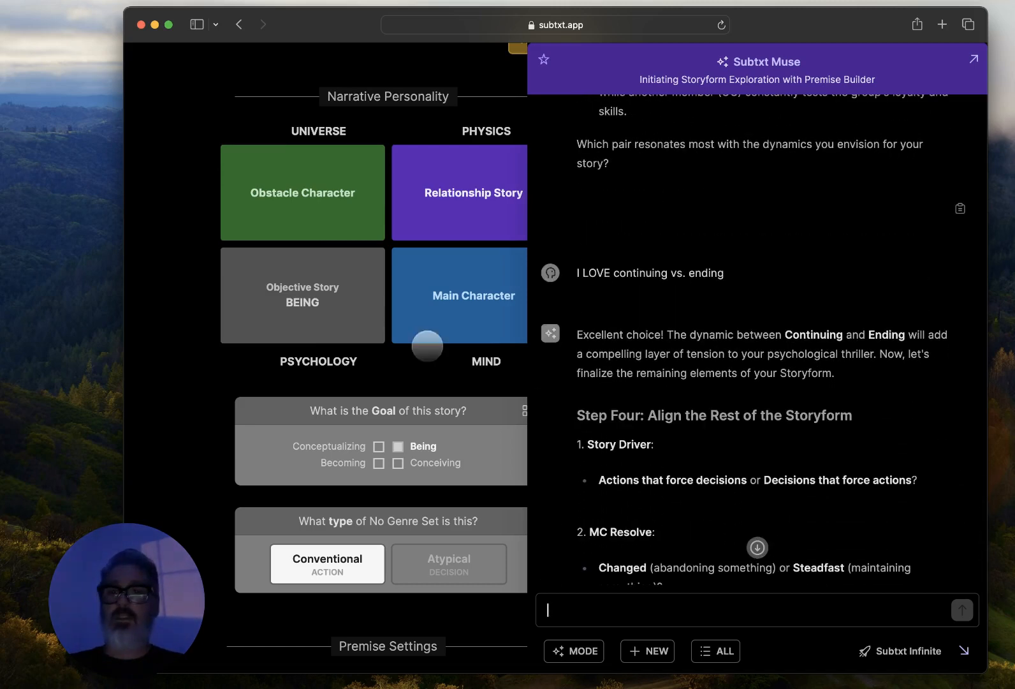
pyautogui.scroll(-2, 774, 398)
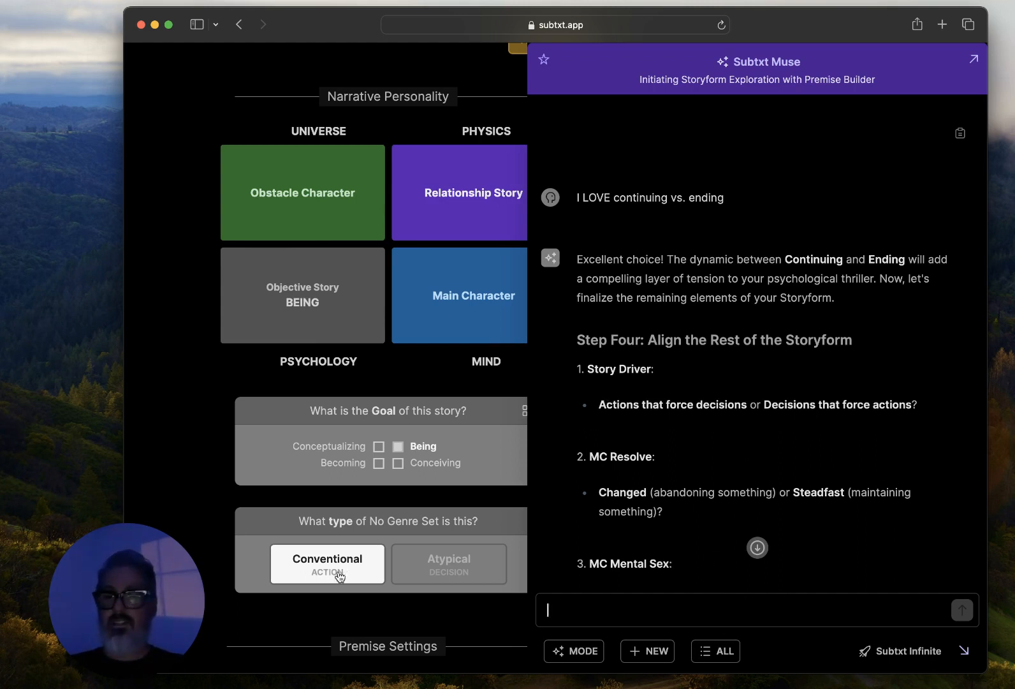
pyautogui.scroll(-3, 368, 527)
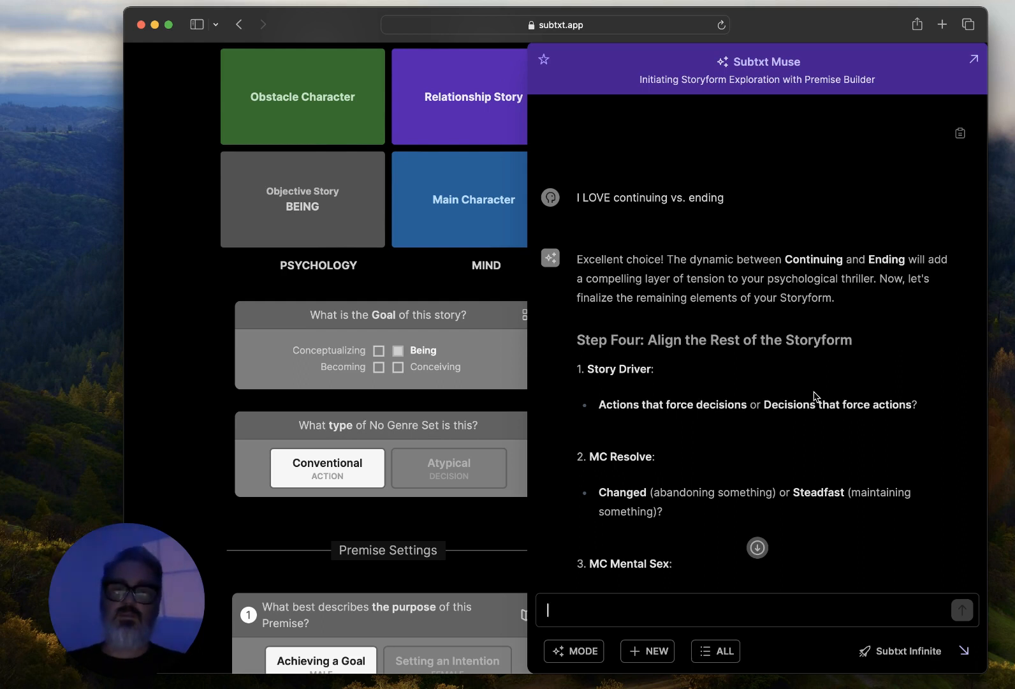
pyautogui.scroll(-3, 768, 475)
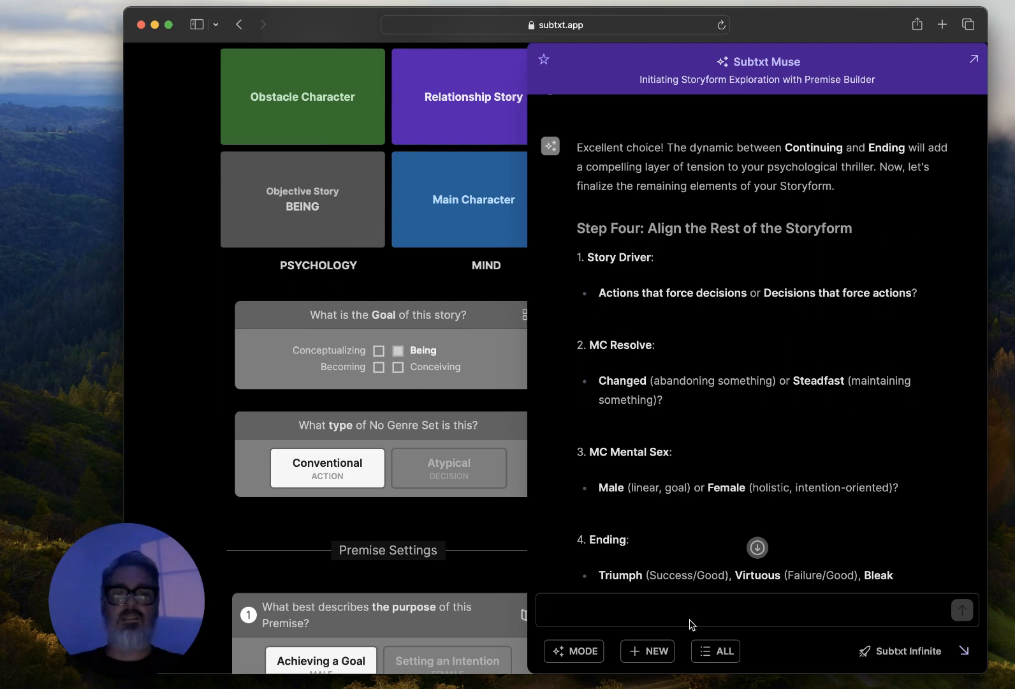
# Step: Send Muse "I'm not sure yet about my MC Resolve - can you explain the difference between the two choices given what I've written so far"
pyautogui.write("I'm not su")
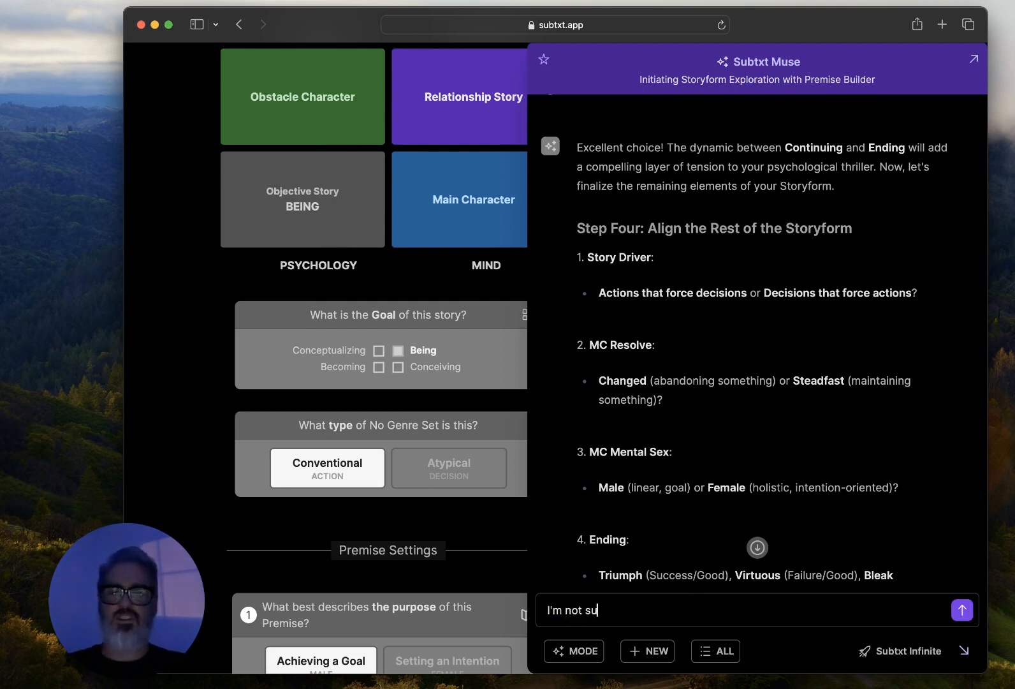
pyautogui.write('re yet about my main charac')
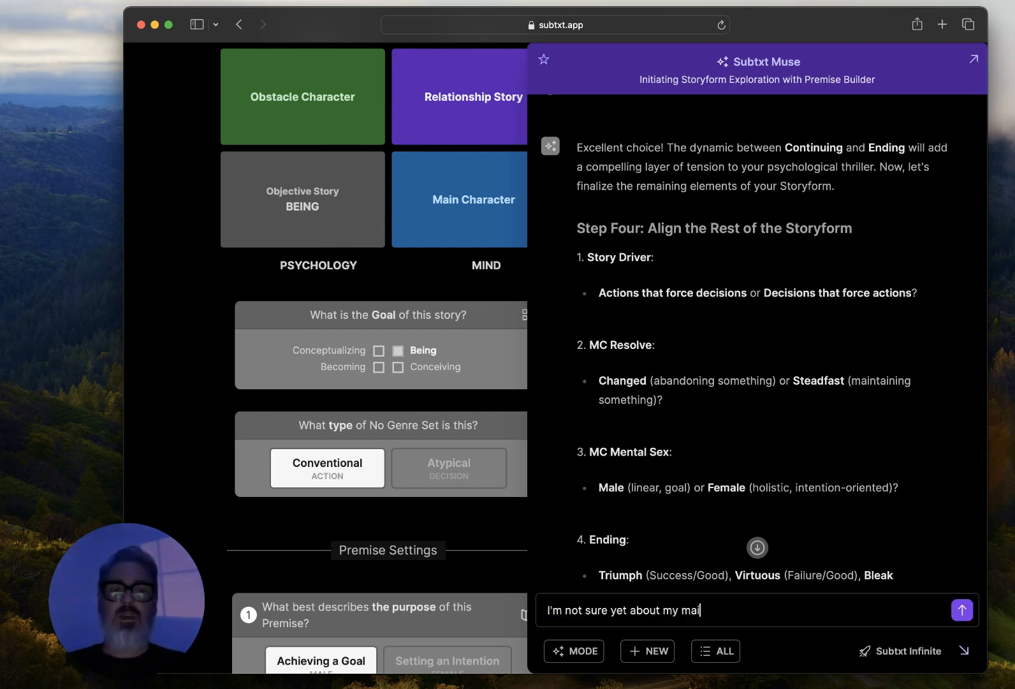
pyautogui.press('BackSpace')
pyautogui.press('BackSpace')
pyautogui.press('BackSpace')
pyautogui.press('BackSpace')
pyautogui.press('BackSpace')
pyautogui.press('BackSpace')
pyautogui.press('BackSpace')
pyautogui.press('BackSpace')
pyautogui.press('BackSpace')
pyautogui.press('BackSpace')
pyautogui.press('BackSpace')
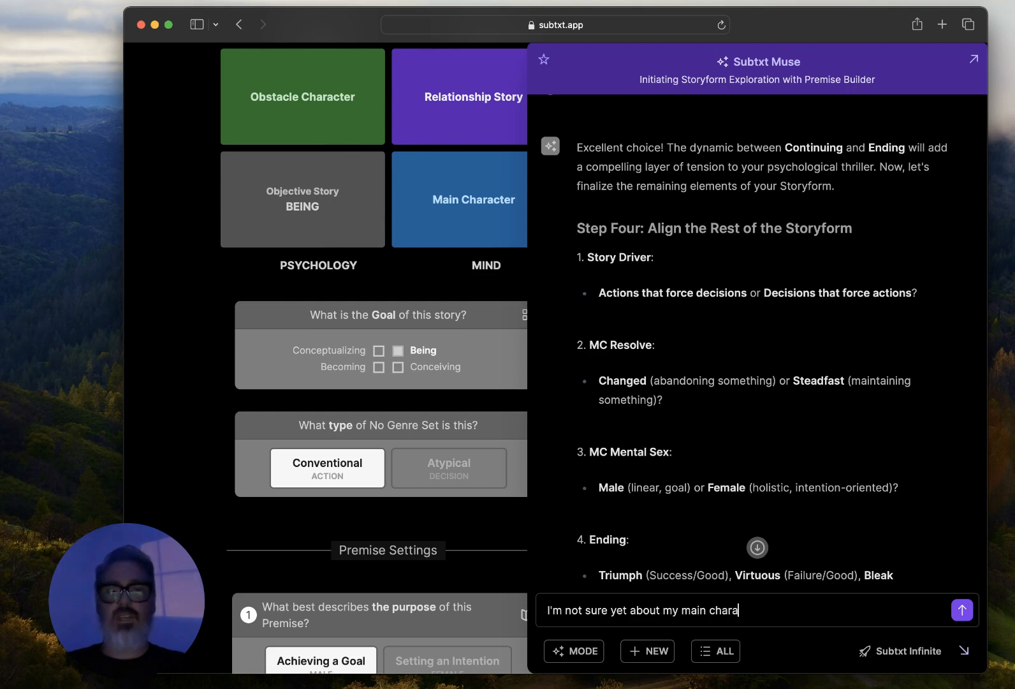
pyautogui.write('MC Resolve - can you ex')
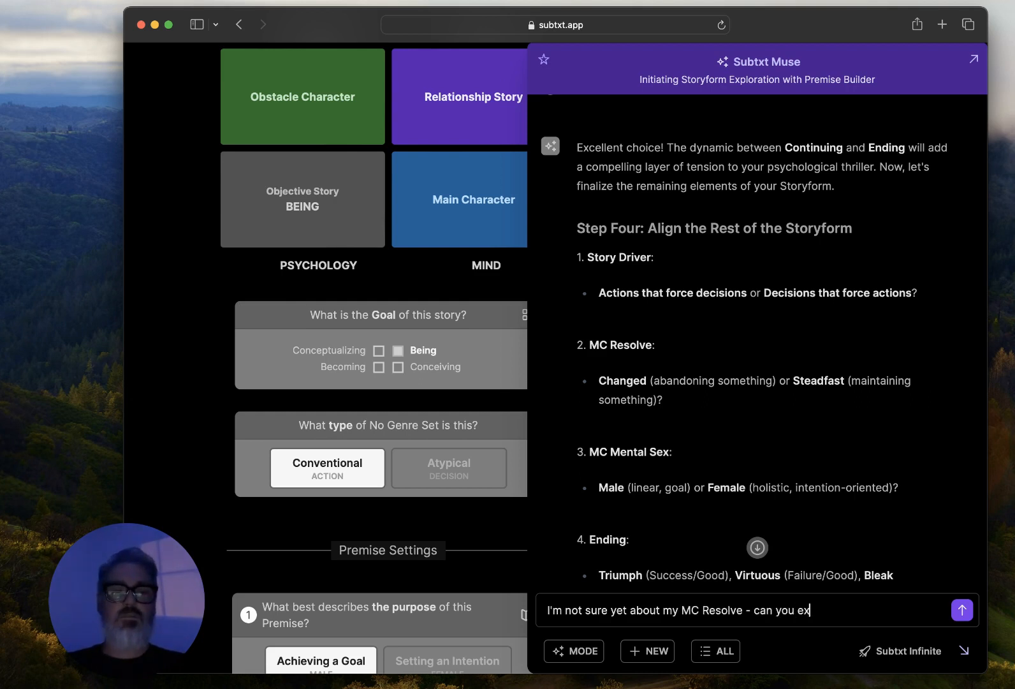
pyautogui.write('plain the difference between the two choices')
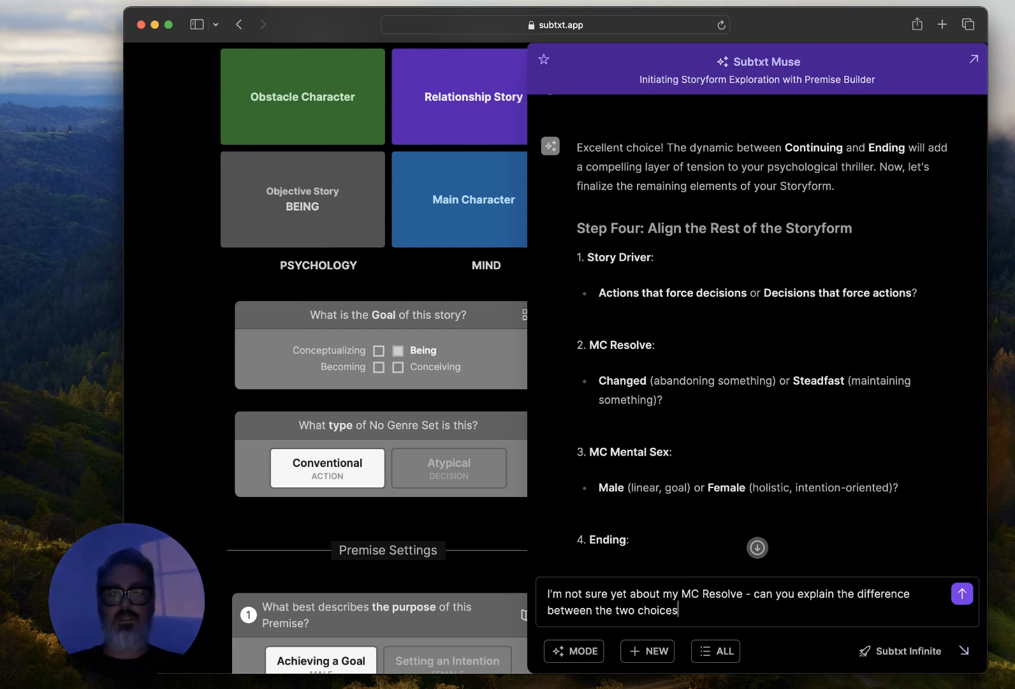
pyautogui.write(" given what I've writt")
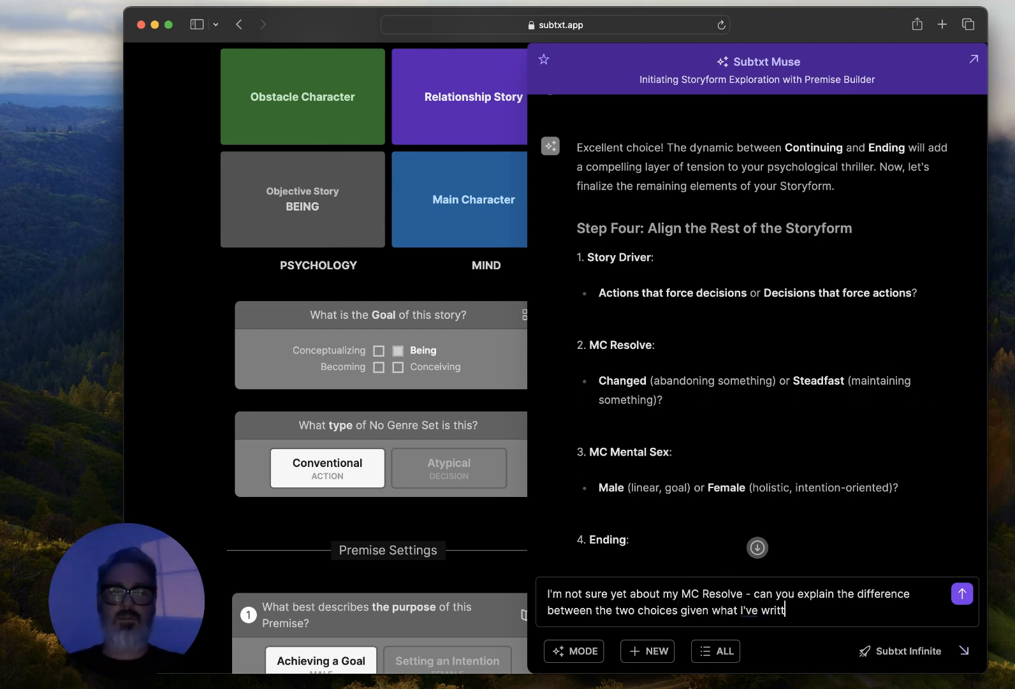
pyautogui.write('en so far')
pyautogui.press('Return')
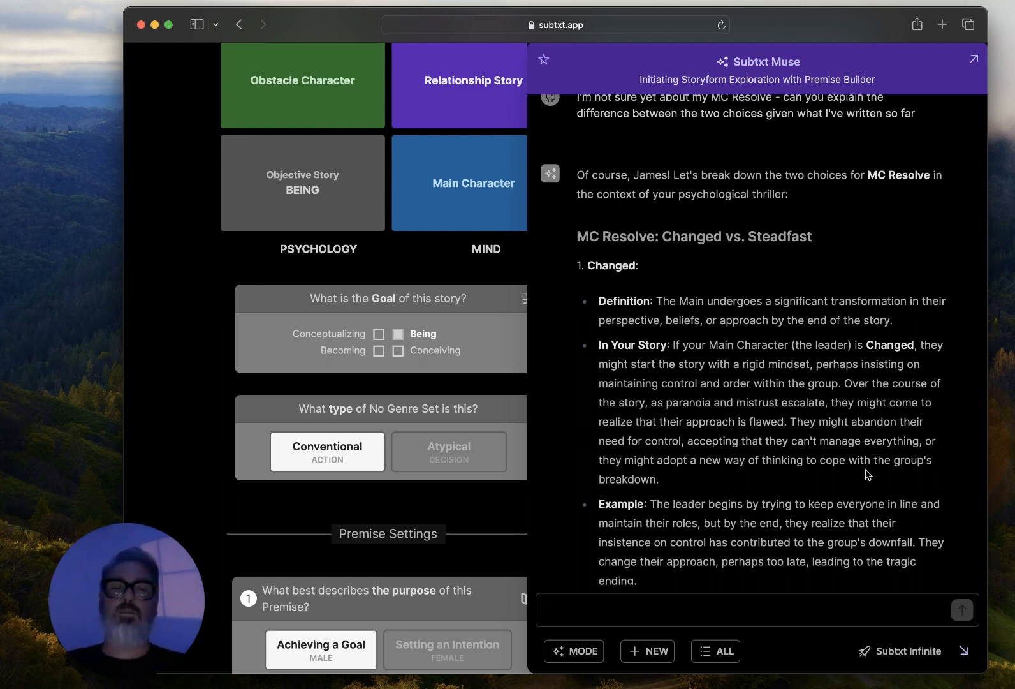
pyautogui.scroll(-3, 867, 474)
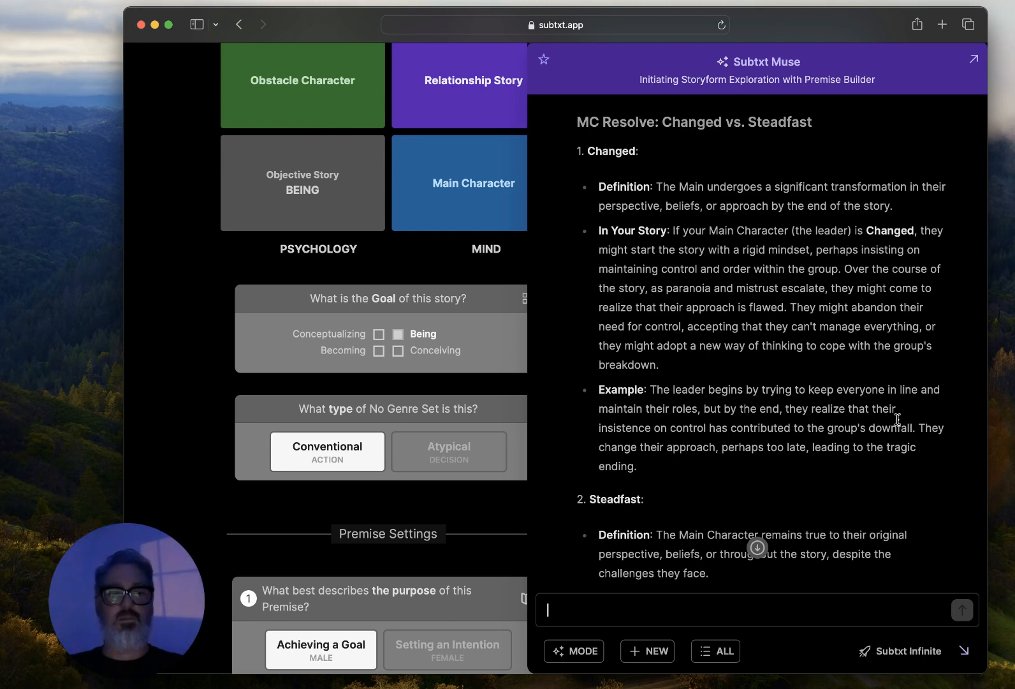
# Step: Read Muse's explanation of Changed versus Steadfast for the Main Character, from the in-story examples through the summary and closing question
pyautogui.scroll(-3, 899, 411)
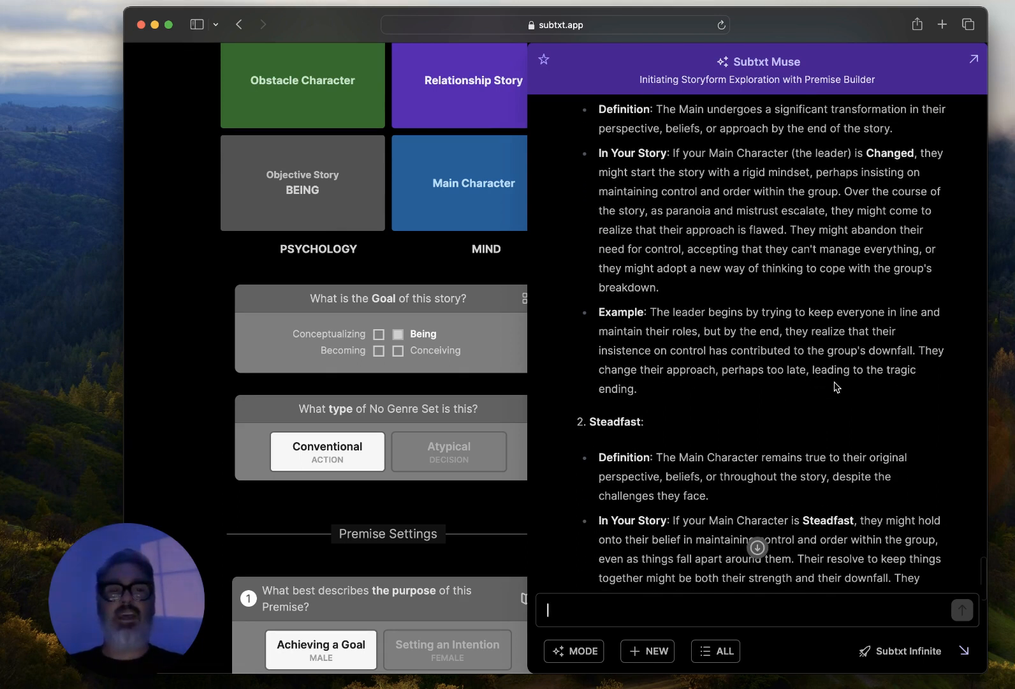
pyautogui.scroll(-4, 618, 326)
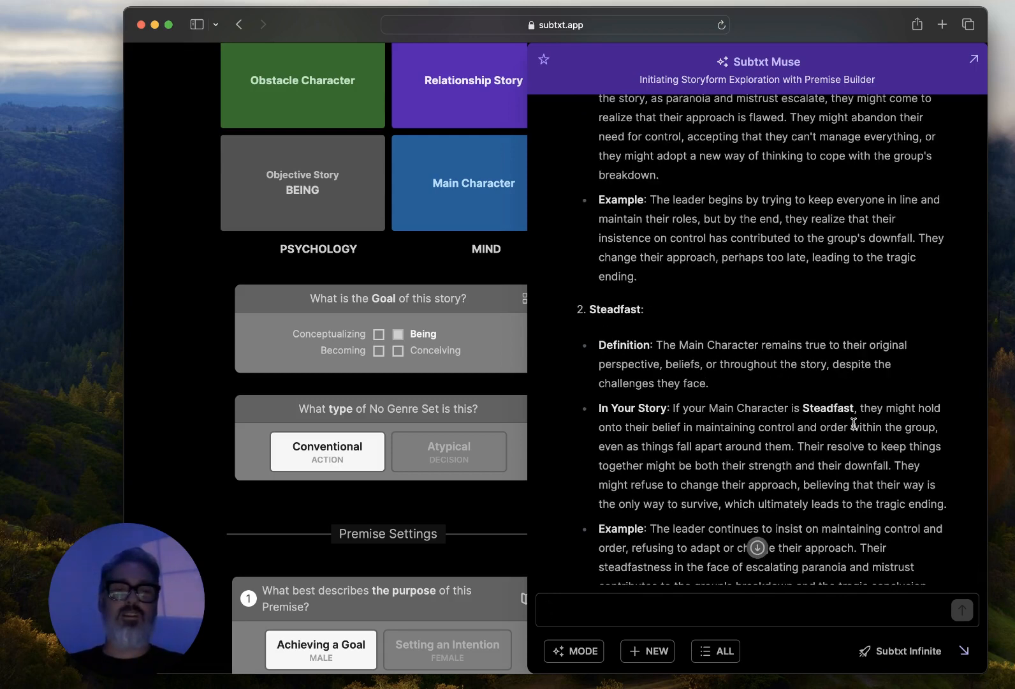
pyautogui.scroll(-3, 806, 463)
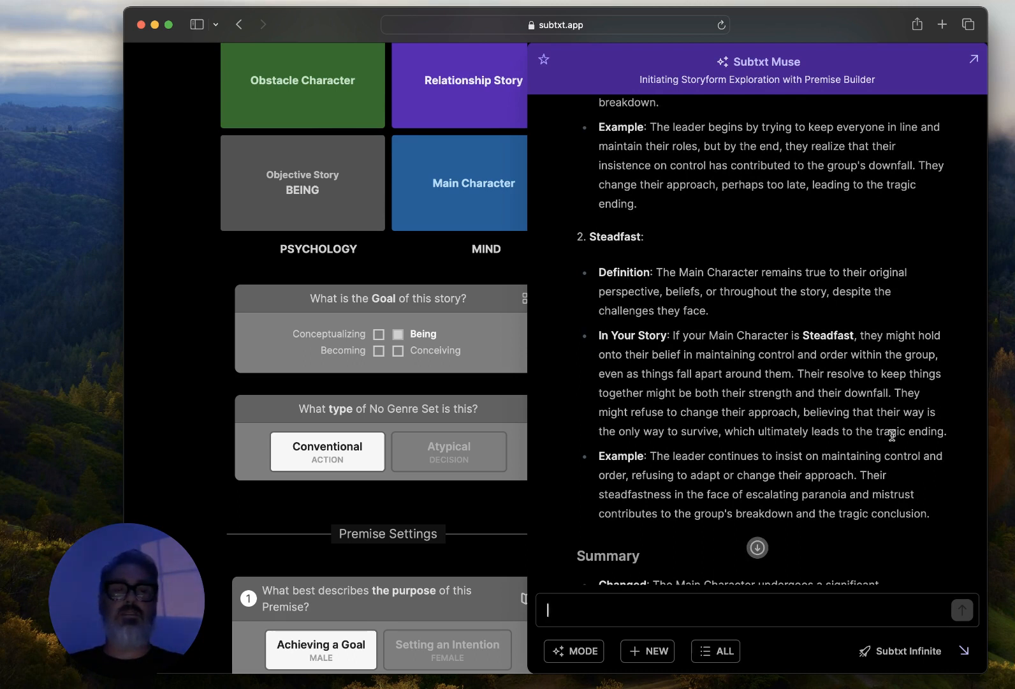
pyautogui.scroll(-3, 891, 435)
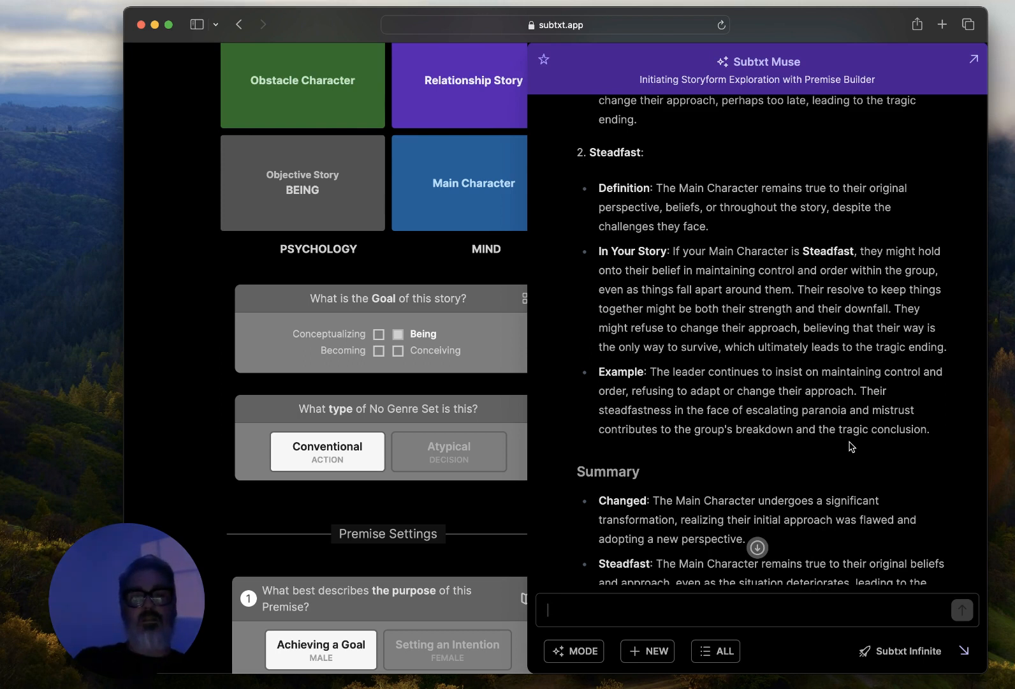
pyautogui.scroll(-5, 852, 446)
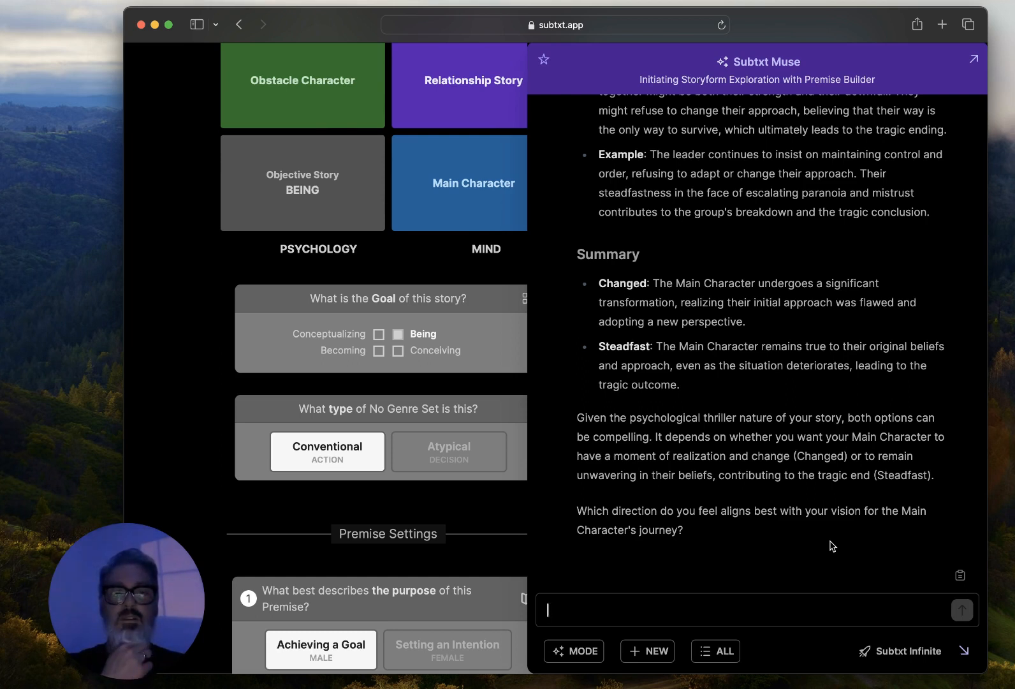
pyautogui.scroll(-2, 833, 547)
pyautogui.scroll(4, 833, 547)
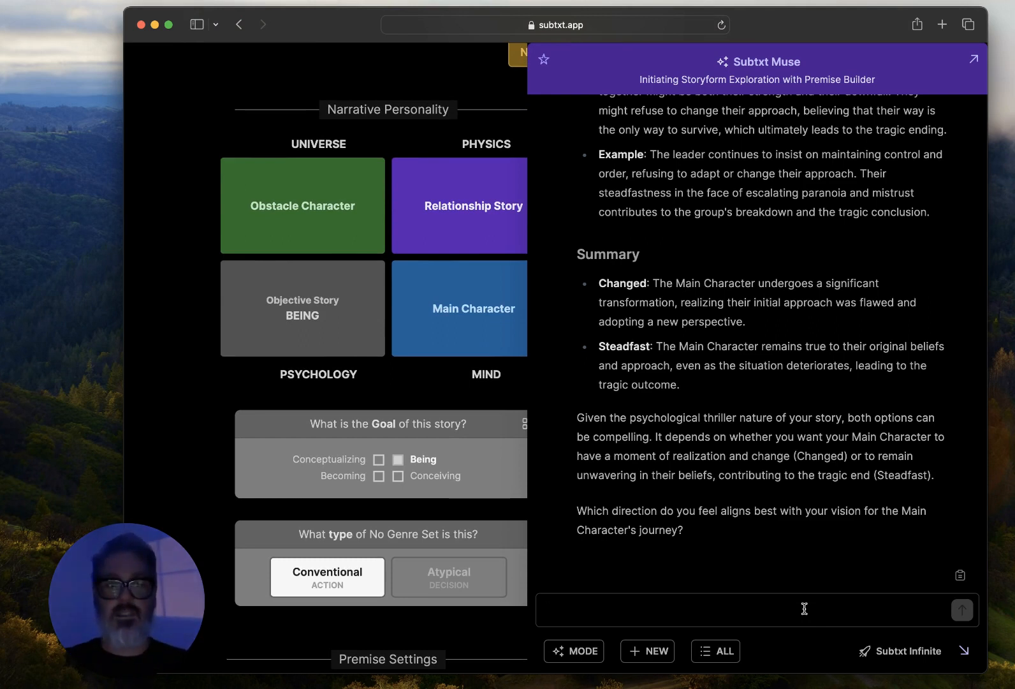
# Step: Tell Muse to go with Changed for now, as he'll give up trying to get out of the rainforest and go along with everyone else, making matters worse
pyautogui.write("lets go with Changed for now - he'll give up t")
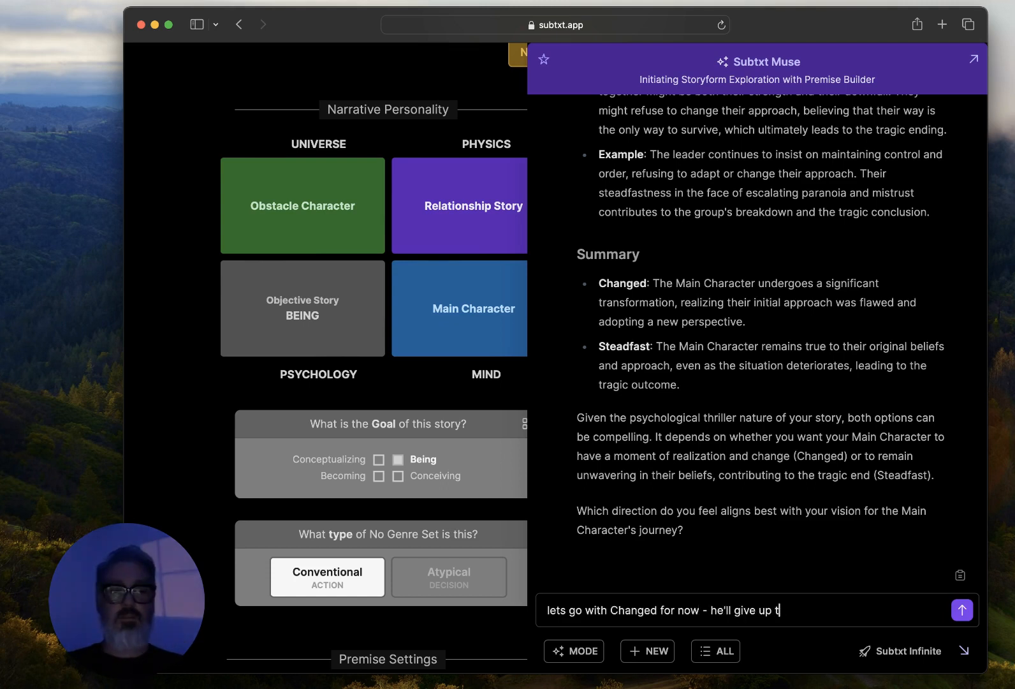
pyautogui.write('rying to get out of the ')
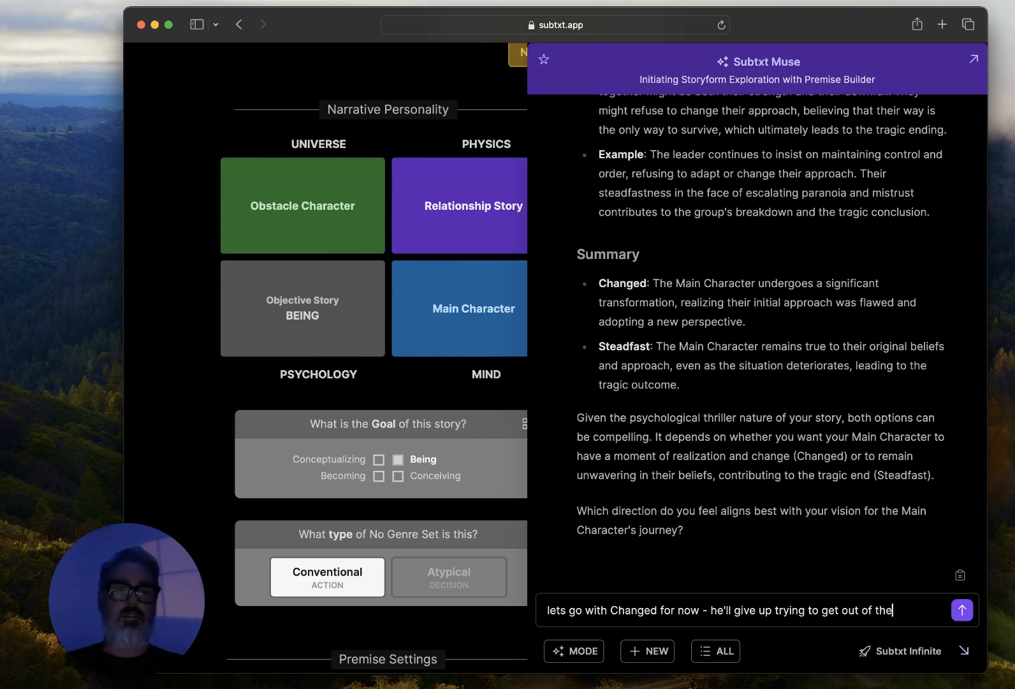
pyautogui.write('rainforest and ')
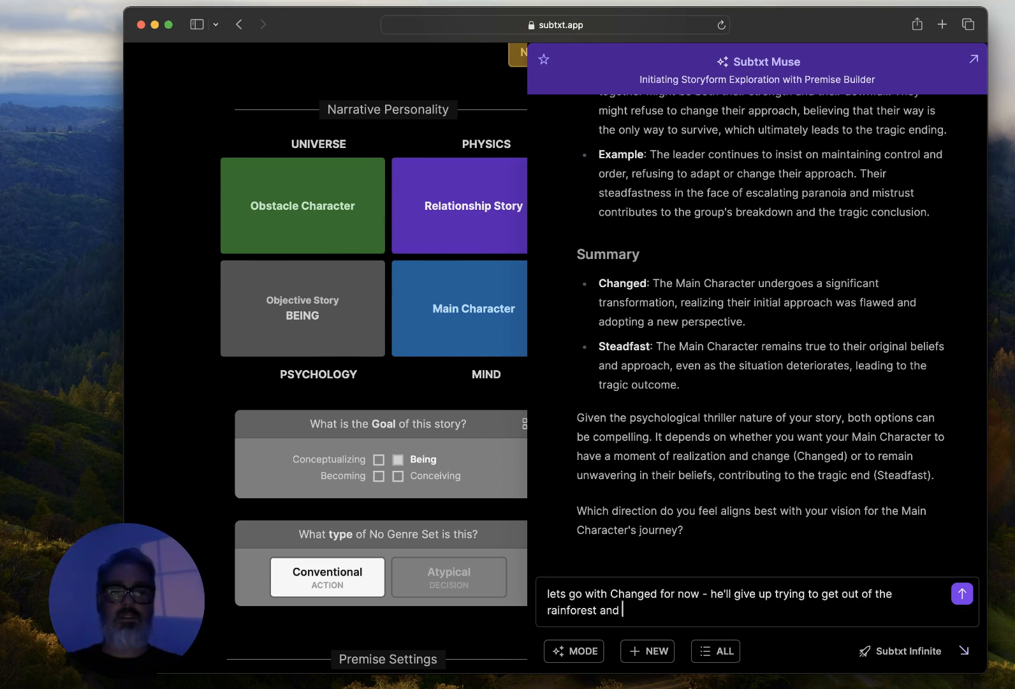
pyautogui.write('start going along with every')
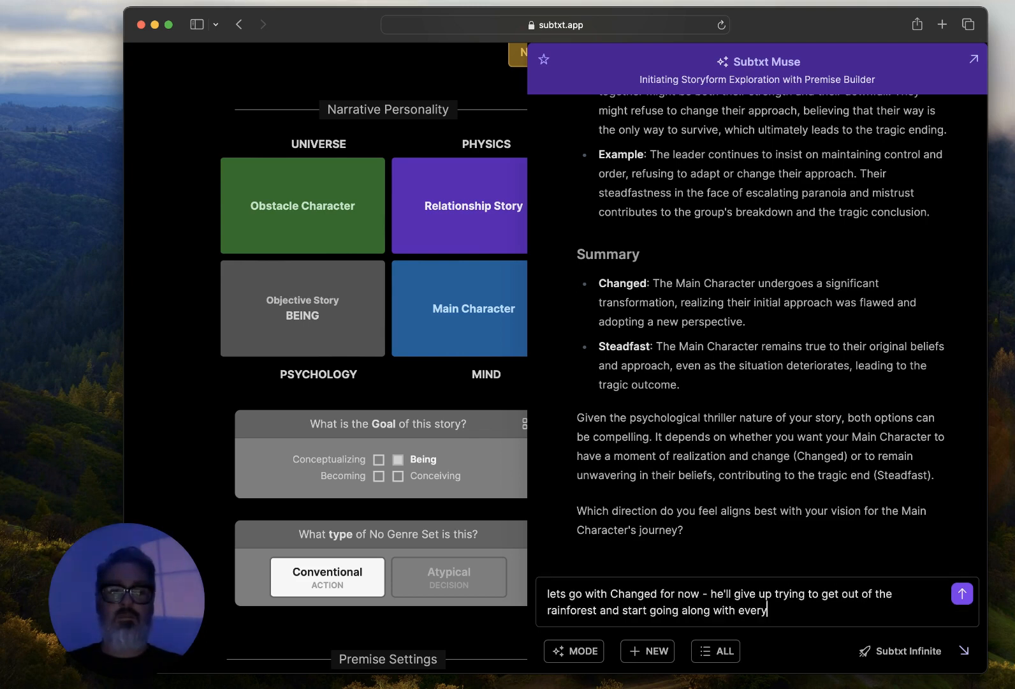
pyautogui.write('one else - which only mak')
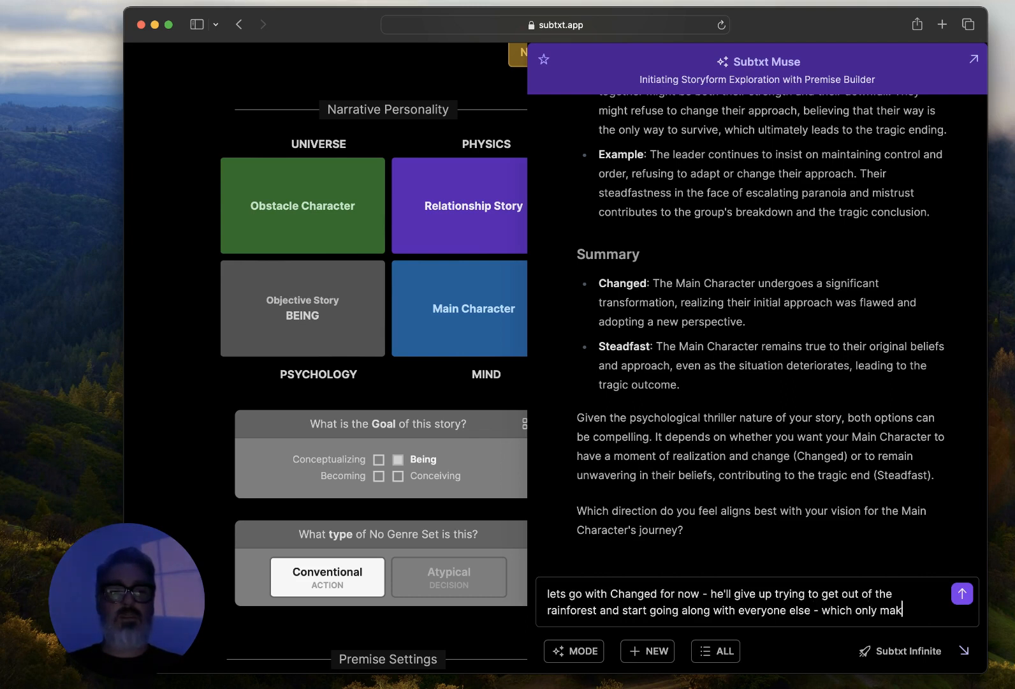
pyautogui.write('es matters worse')
pyautogui.press('Return')
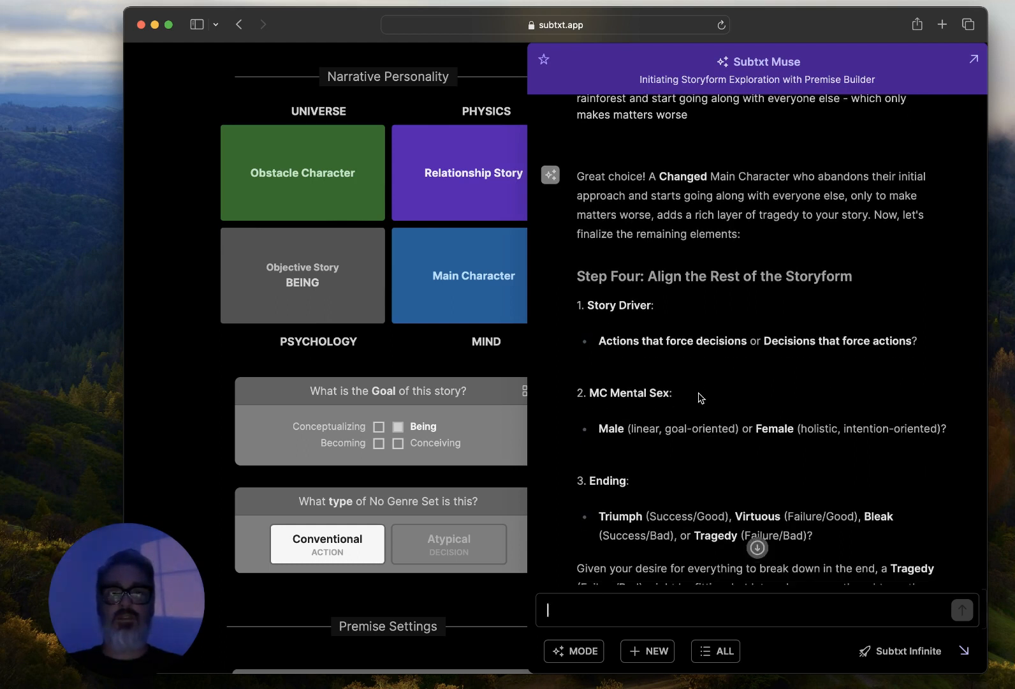
# Step: Answer Muse's Step Four questions with "for 1: Action, 2: Male, and for 3: I would say for sure Tragedy"
pyautogui.scroll(-3, 701, 398)
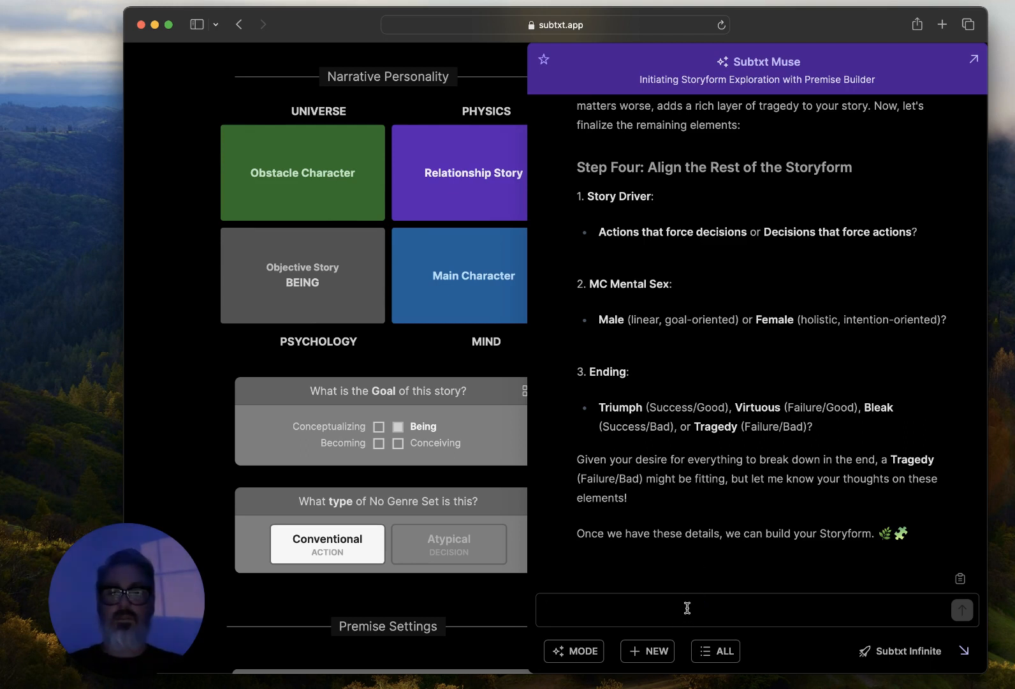
pyautogui.write('for 1: Action, 2: ')
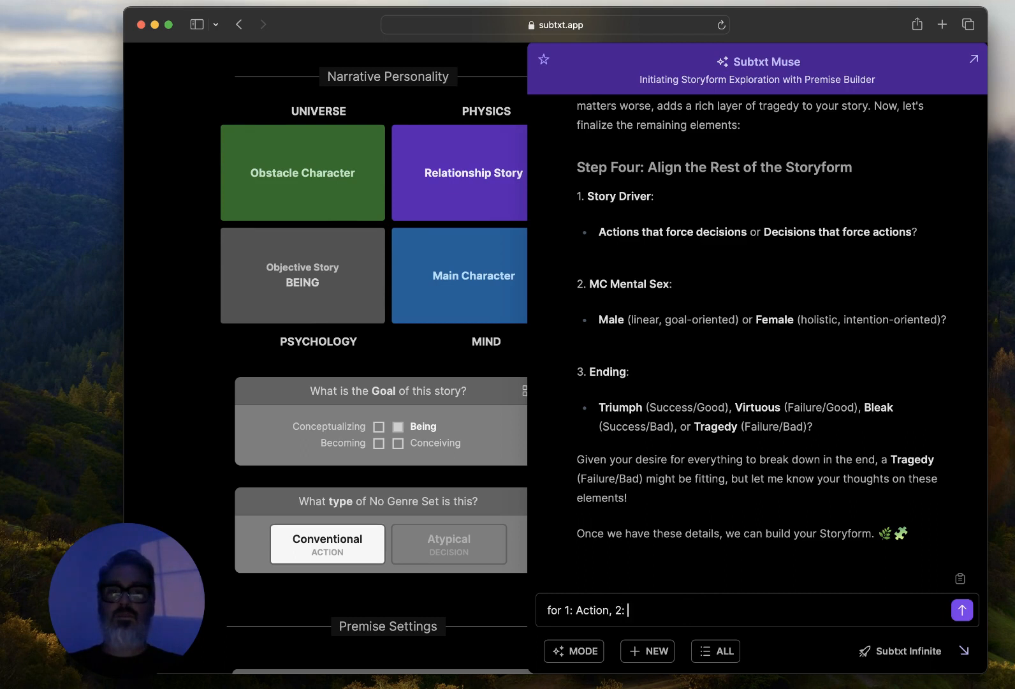
pyautogui.write('Male, 3:')
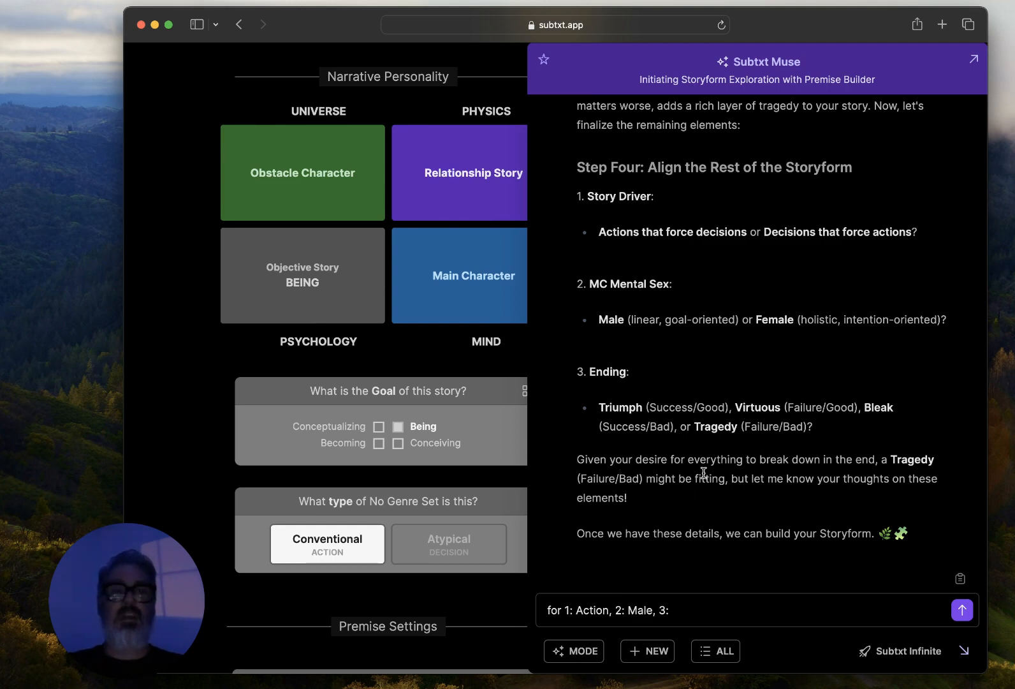
pyautogui.scroll(-2, 816, 475)
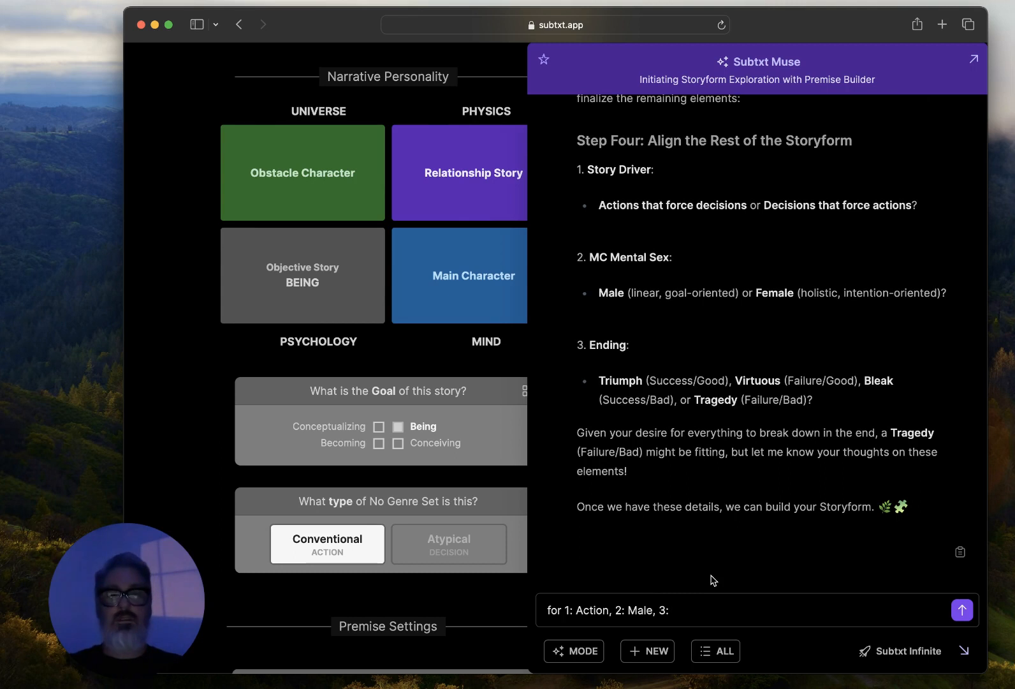
pyautogui.press('BackSpace')
pyautogui.press('BackSpace')
pyautogui.write('and for 3: I would say for sure Tragedy')
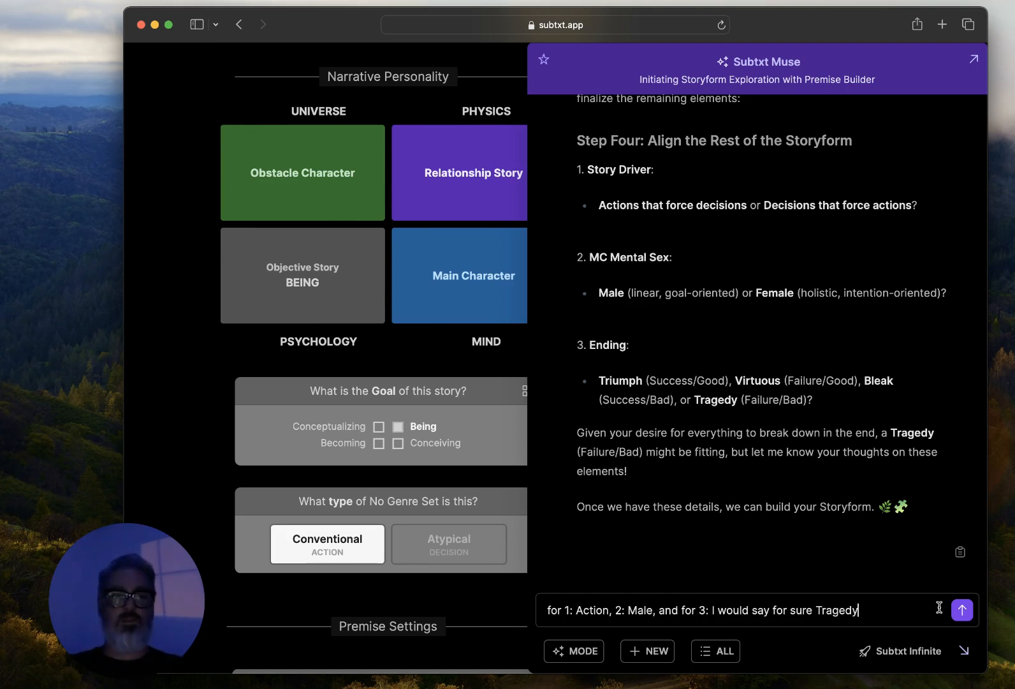
pyautogui.click(966, 615)
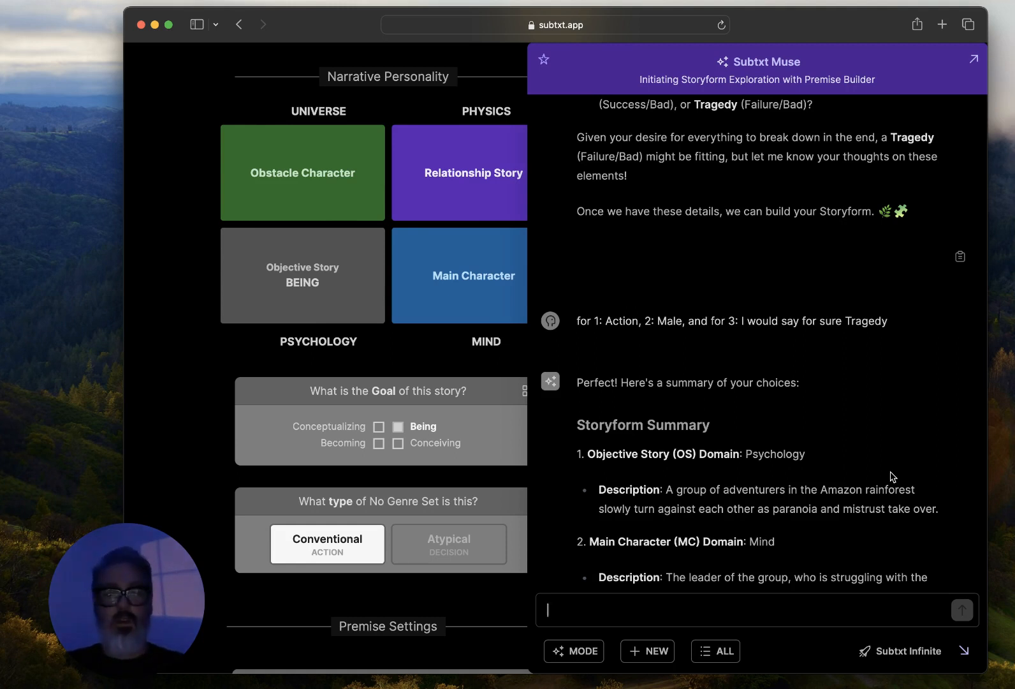
# Step: Review Muse's Storyform Summary, hide Muse and set the ending in the Premise Settings to Tragedy (Failure/Bad)
pyautogui.scroll(-2, 893, 477)
pyautogui.scroll(-1, 893, 477)
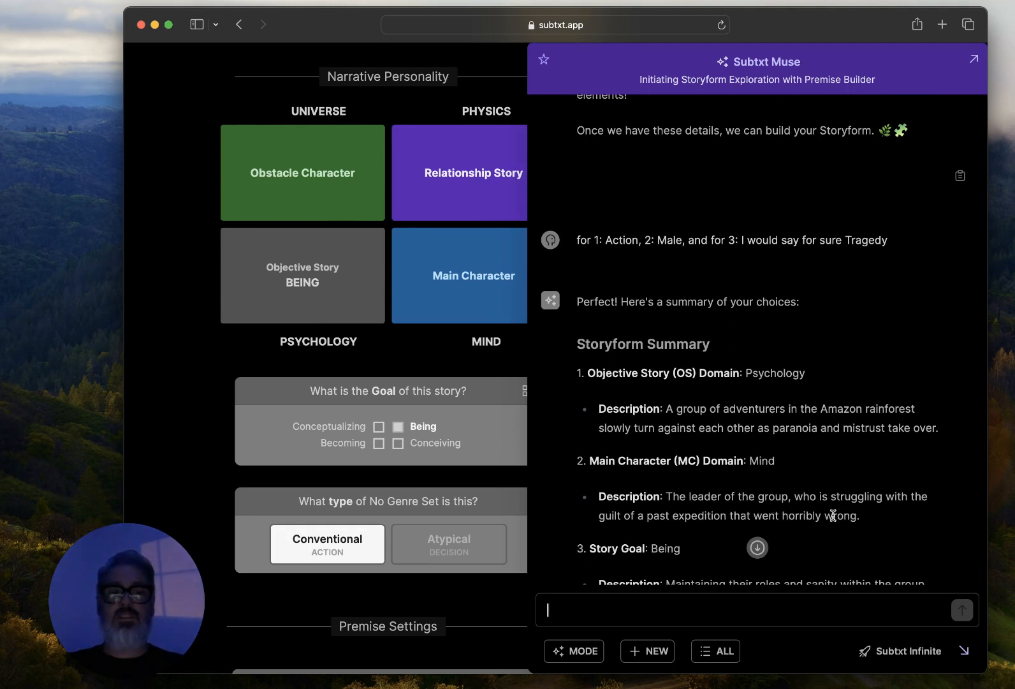
pyautogui.scroll(-5, 855, 430)
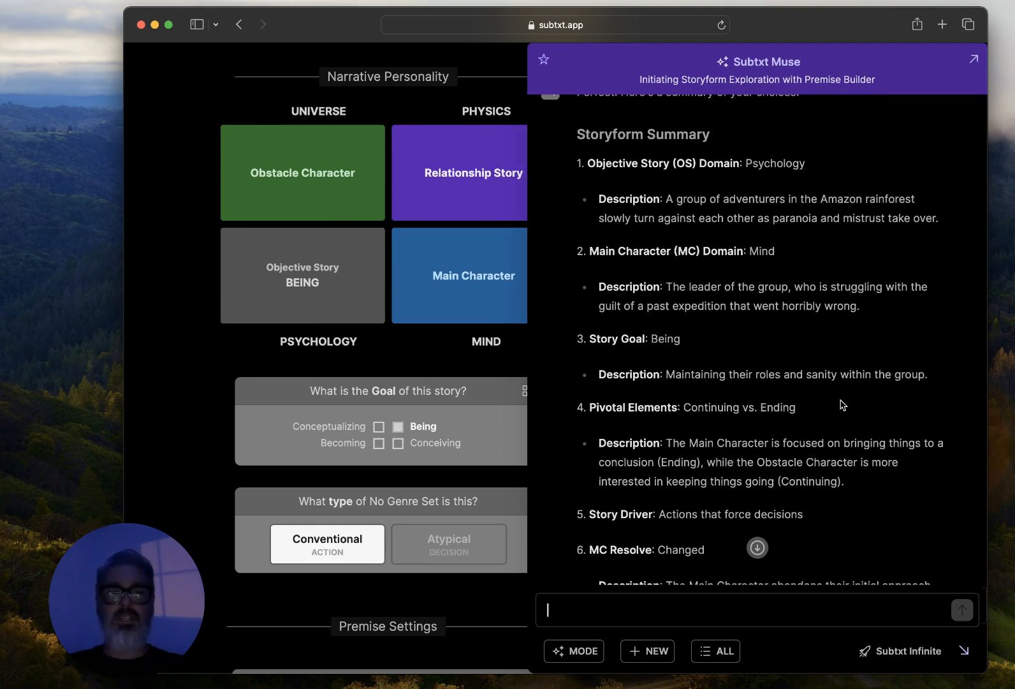
pyautogui.scroll(-2, 843, 405)
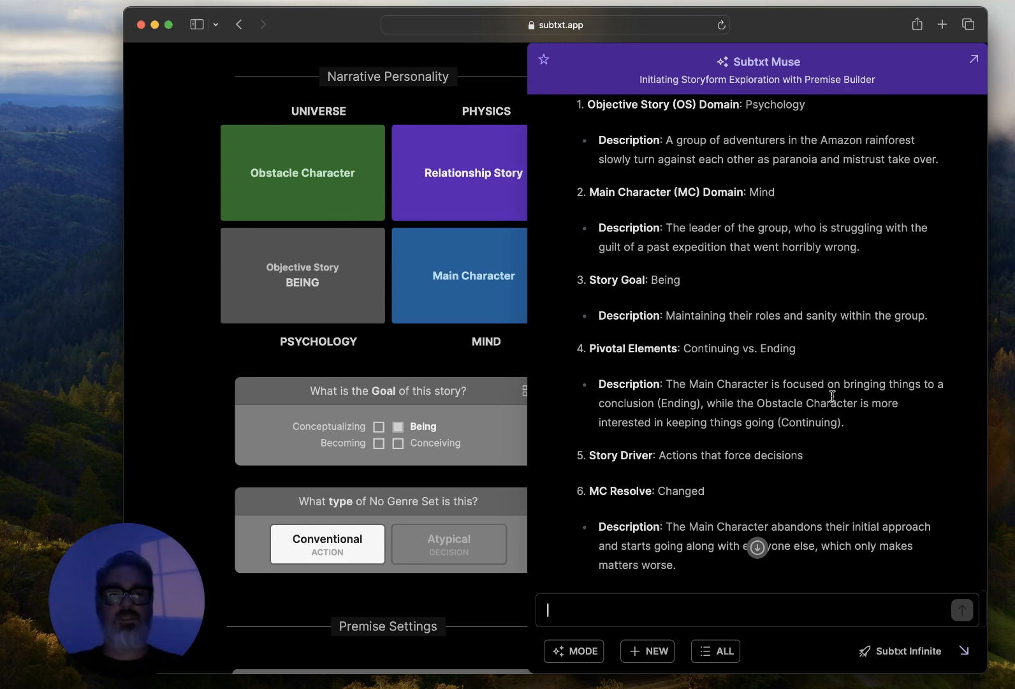
pyautogui.scroll(-5, 341, 553)
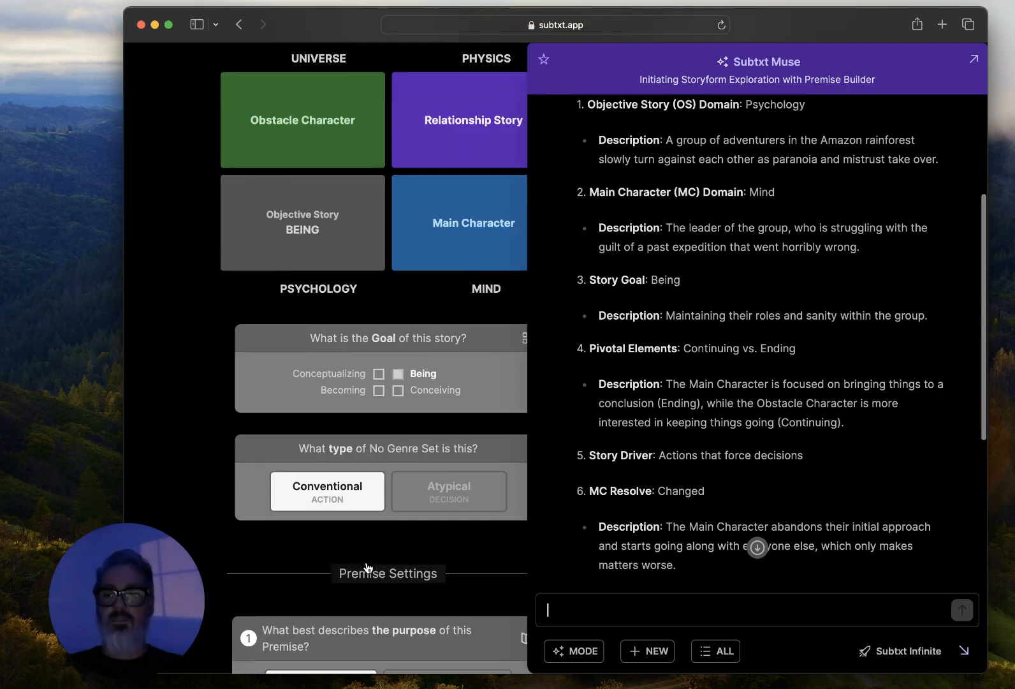
pyautogui.scroll(-2, 366, 567)
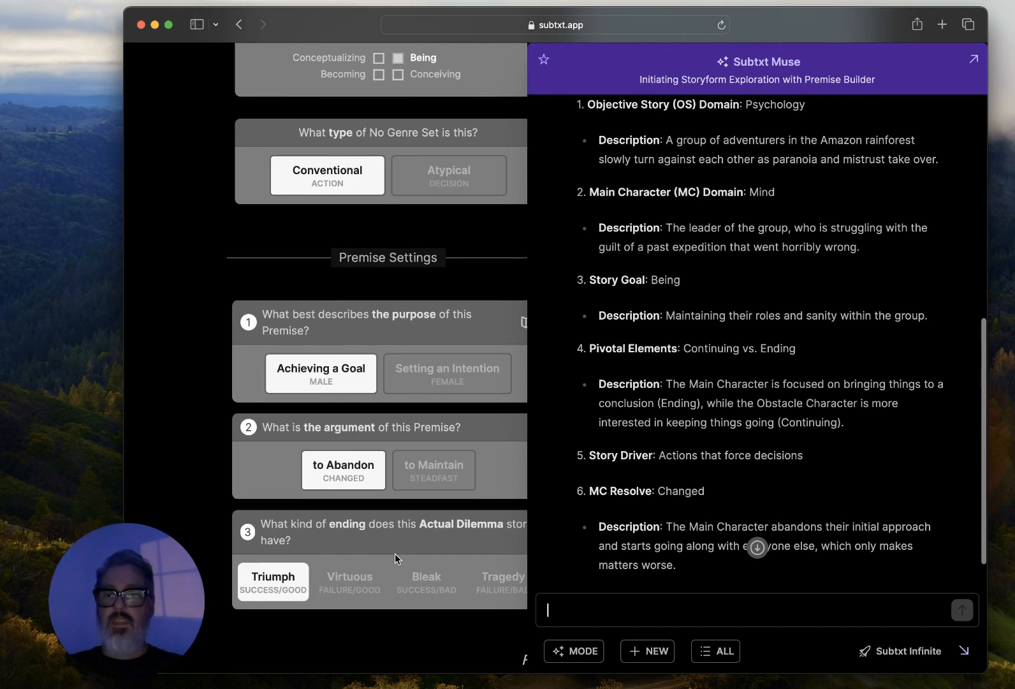
pyautogui.click(964, 650)
pyautogui.scroll(-3, 501, 602)
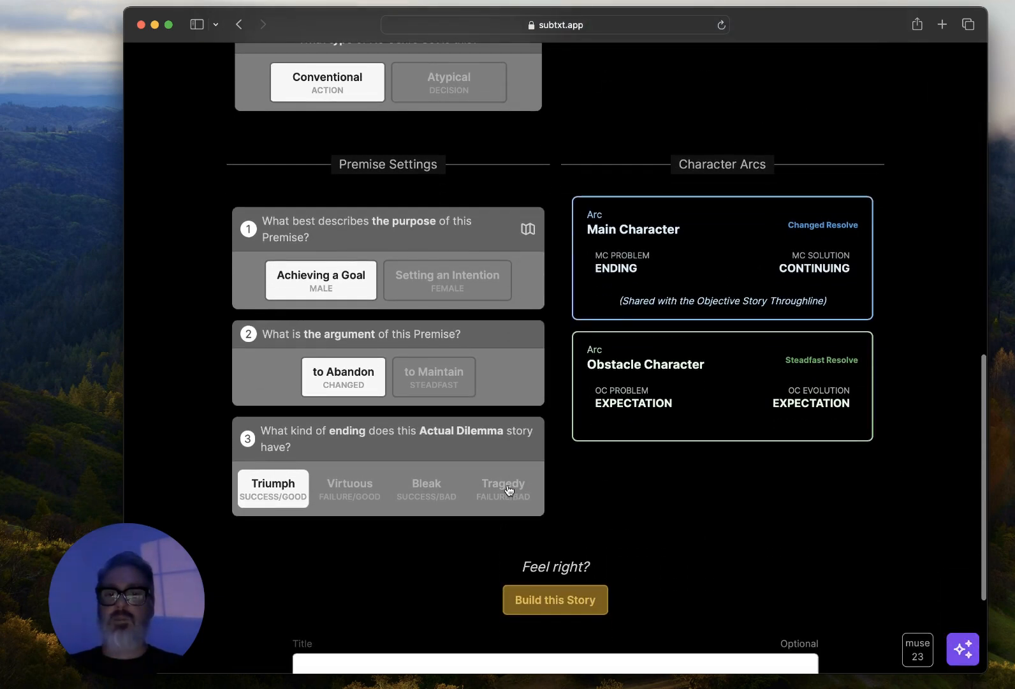
pyautogui.click(508, 490)
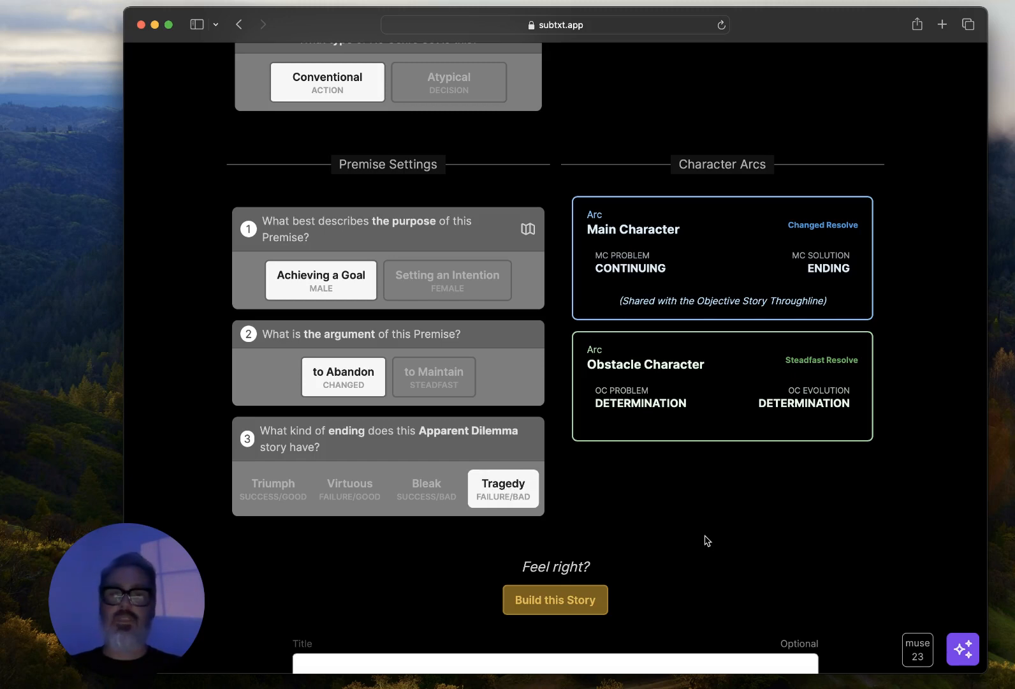
# Step: Compare the Character Arcs and the selected Main Character pair in the Premise Builder with Muse's Storyform Summary
pyautogui.scroll(-2, 707, 541)
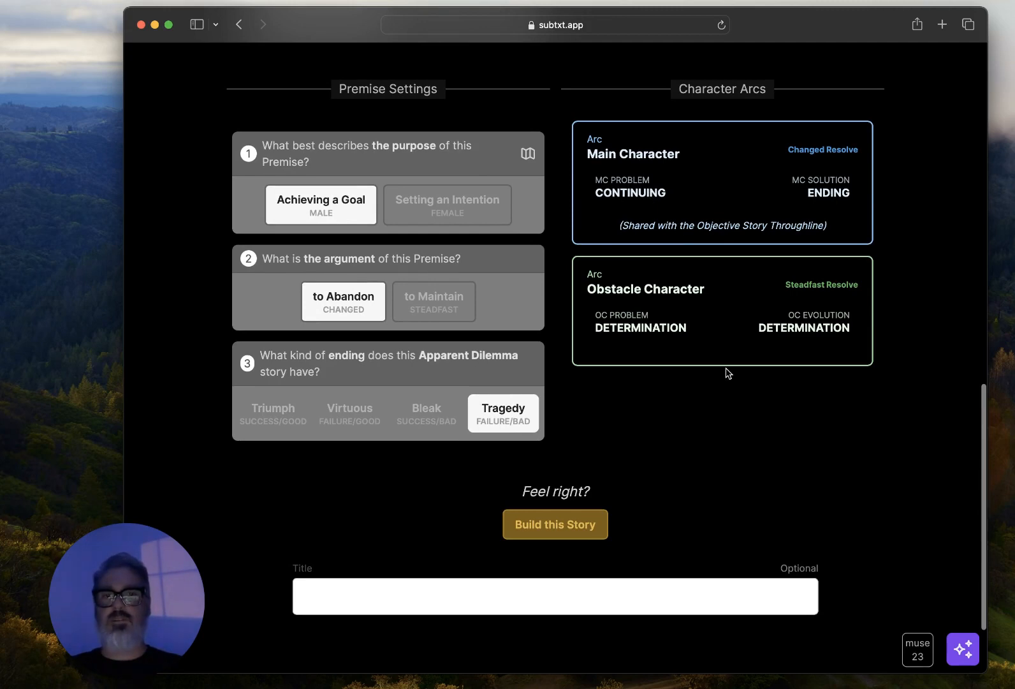
pyautogui.scroll(3, 728, 373)
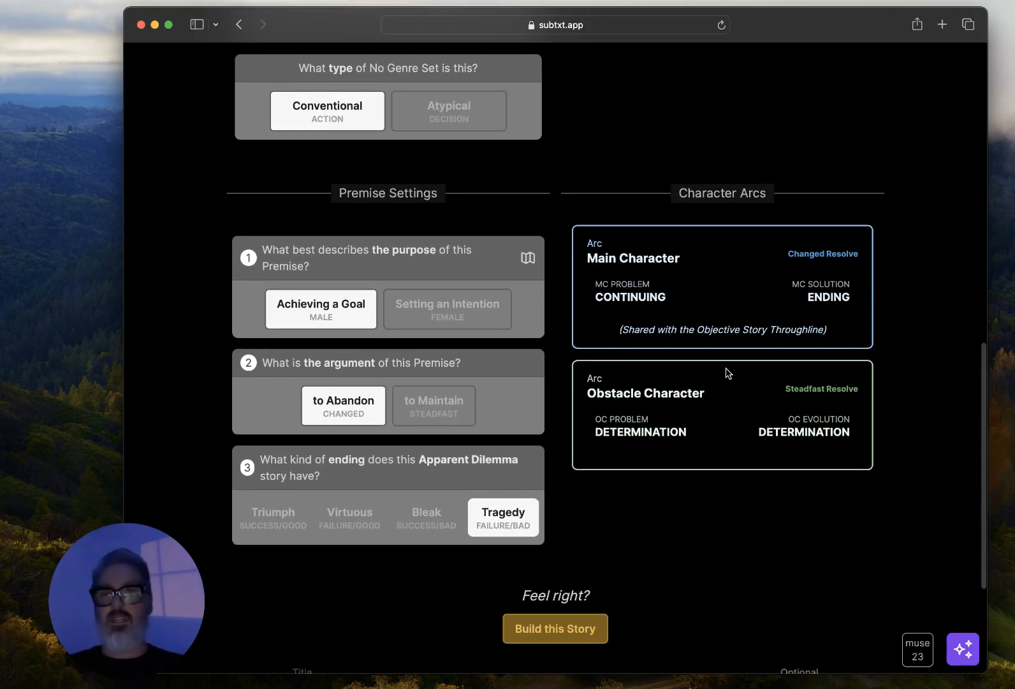
pyautogui.scroll(-3, 727, 370)
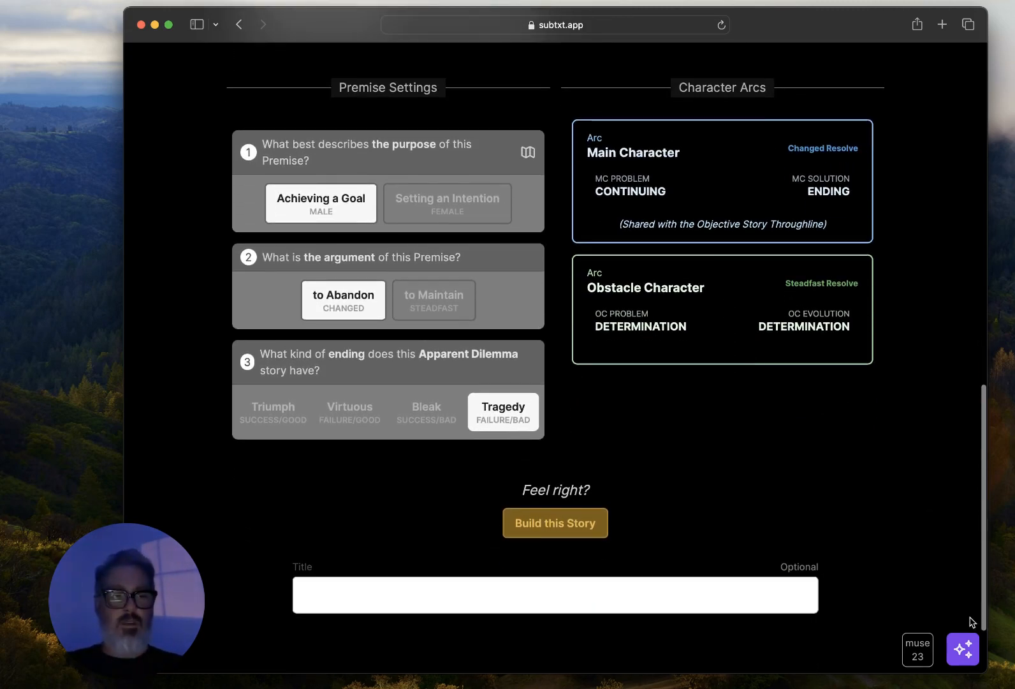
pyautogui.click(962, 650)
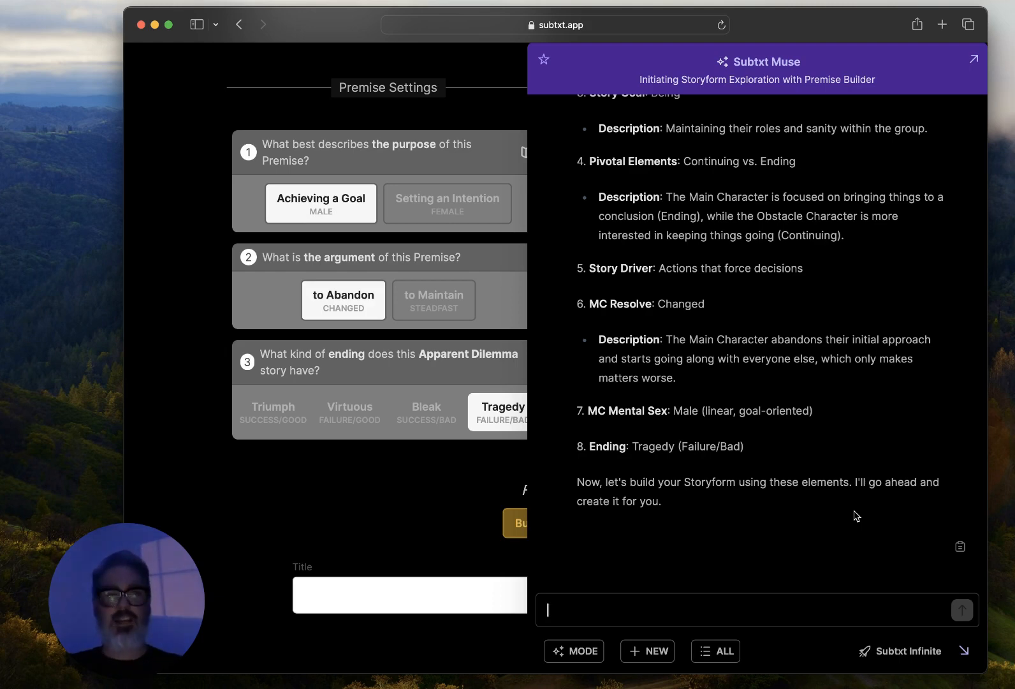
pyautogui.click(964, 650)
pyautogui.scroll(15, 675, 364)
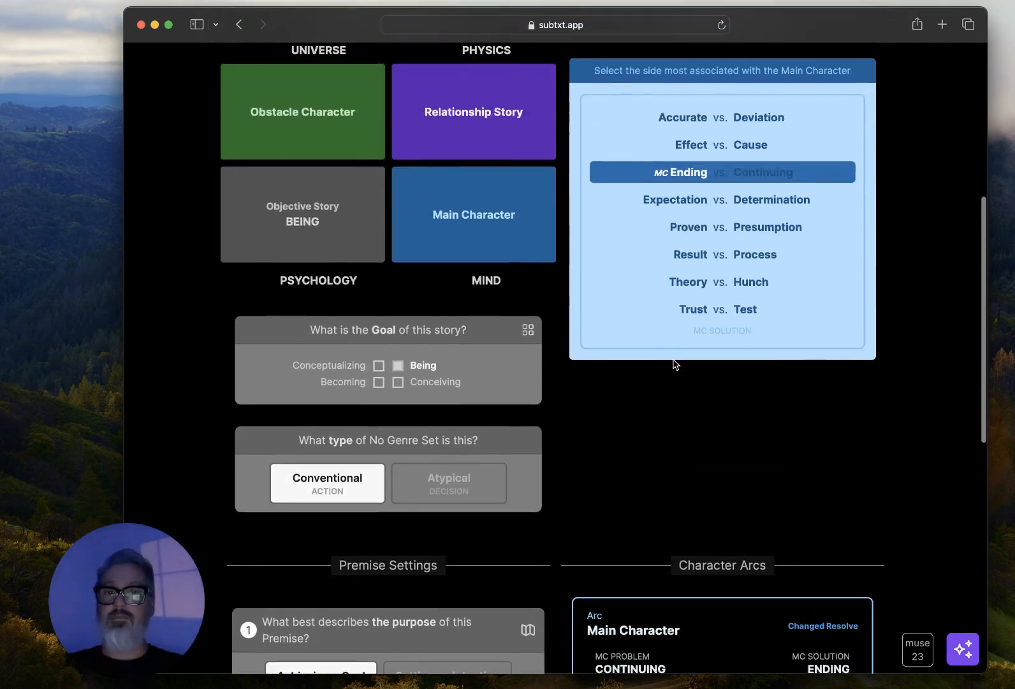
pyautogui.scroll(-15, 676, 364)
pyautogui.scroll(-3, 676, 364)
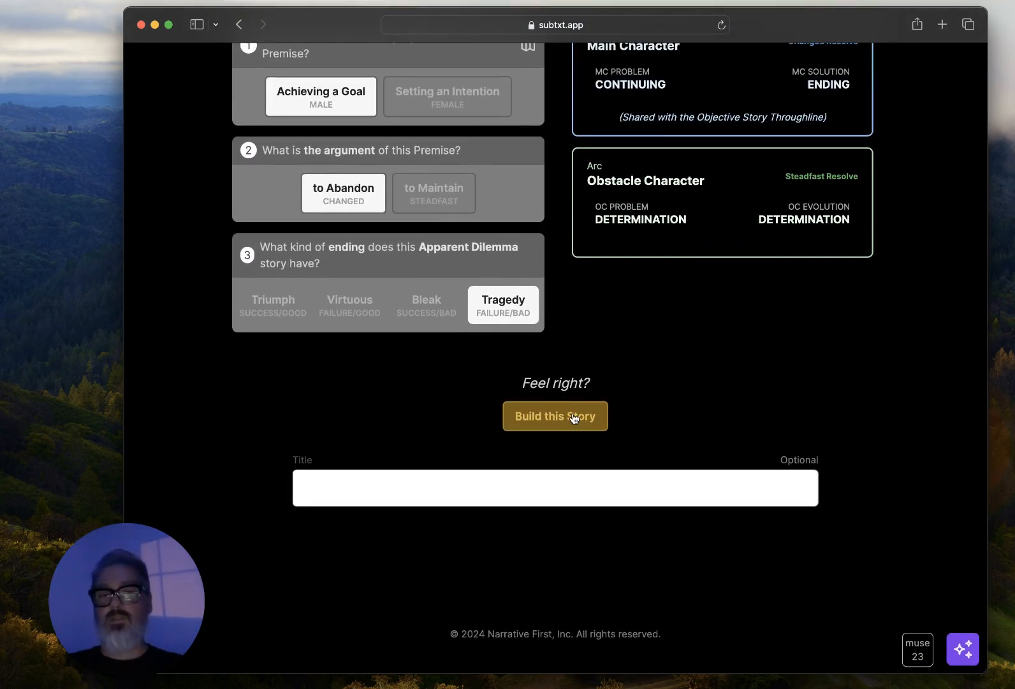
# Step: Reopen Muse and ask it to come up with a title first, something cool that the producers at A24 would love
pyautogui.click(963, 649)
pyautogui.click(795, 607)
pyautogui.write('can you come up wi')
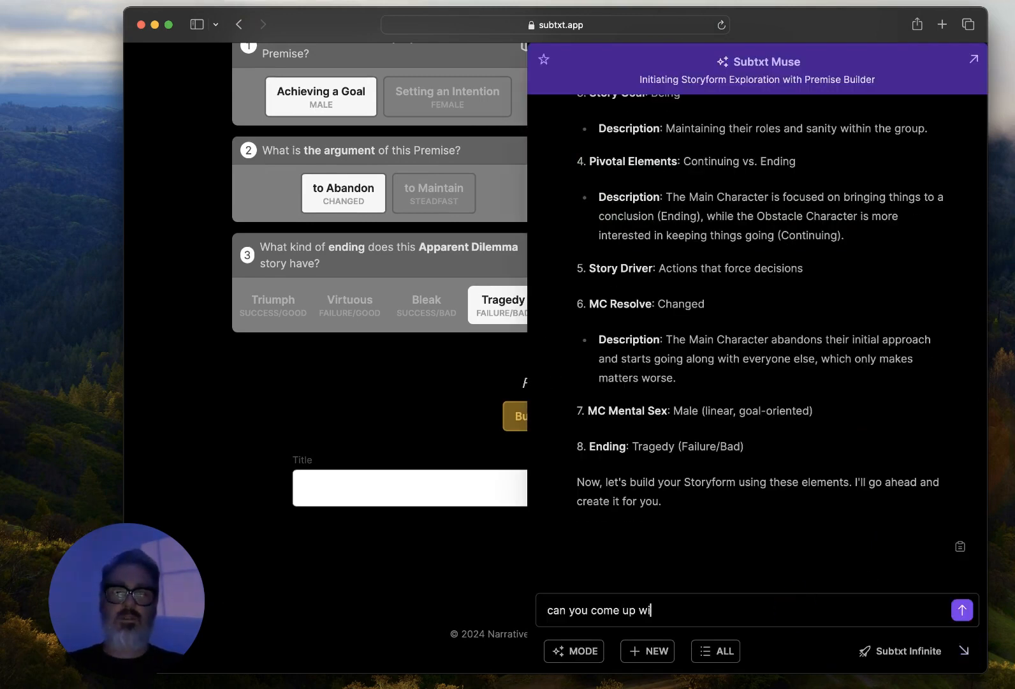
pyautogui.write('th a title for me first - something cool that the produce')
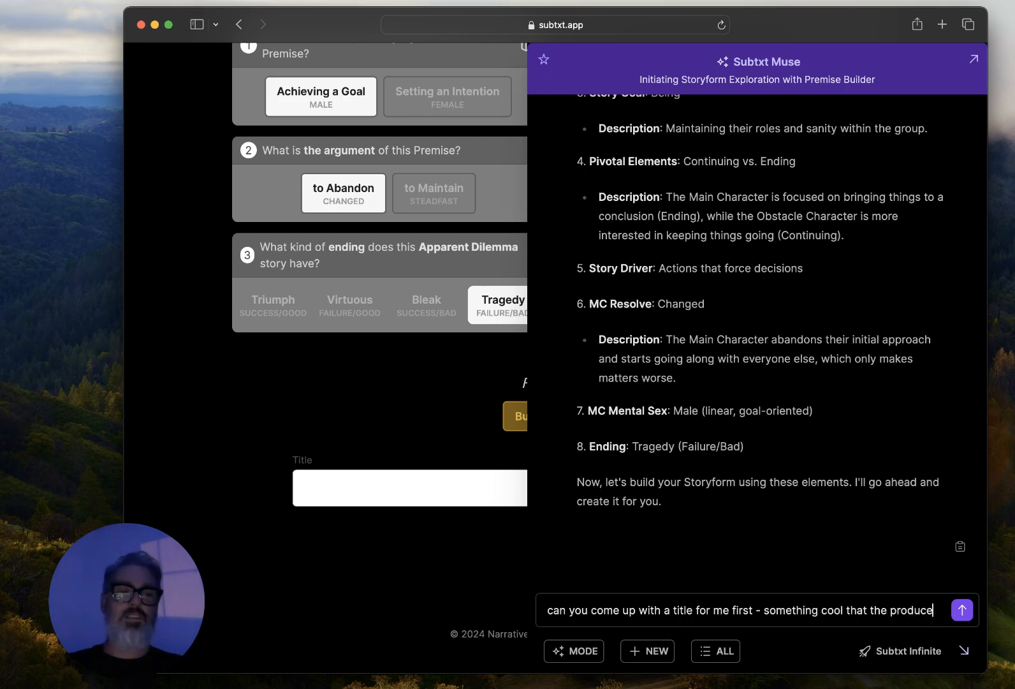
pyautogui.write('rs at A24 woul')
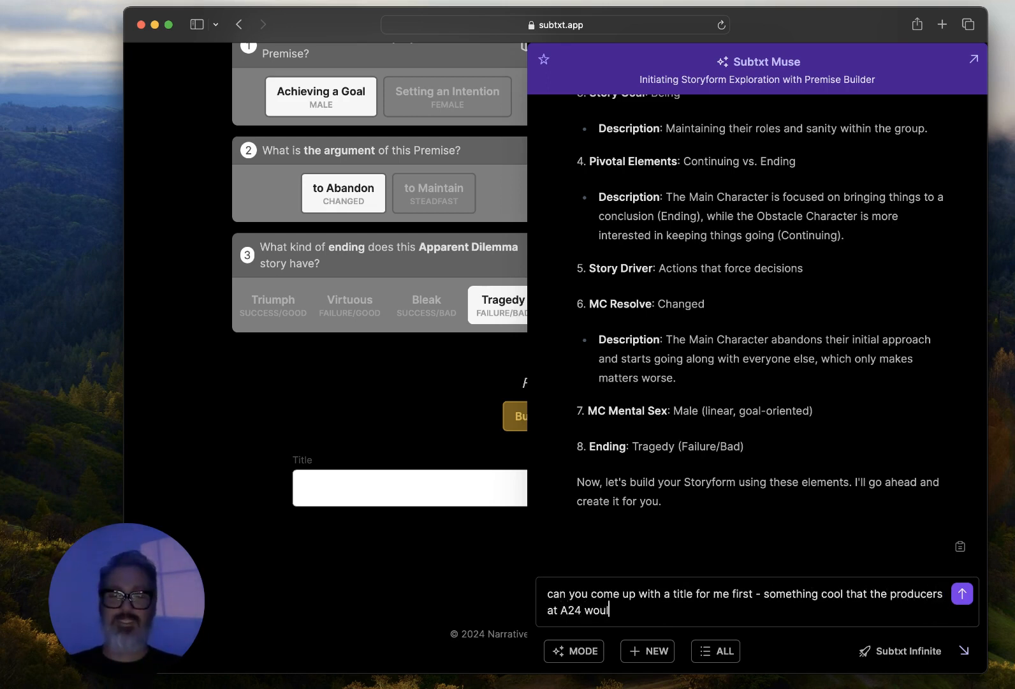
pyautogui.write('ve')
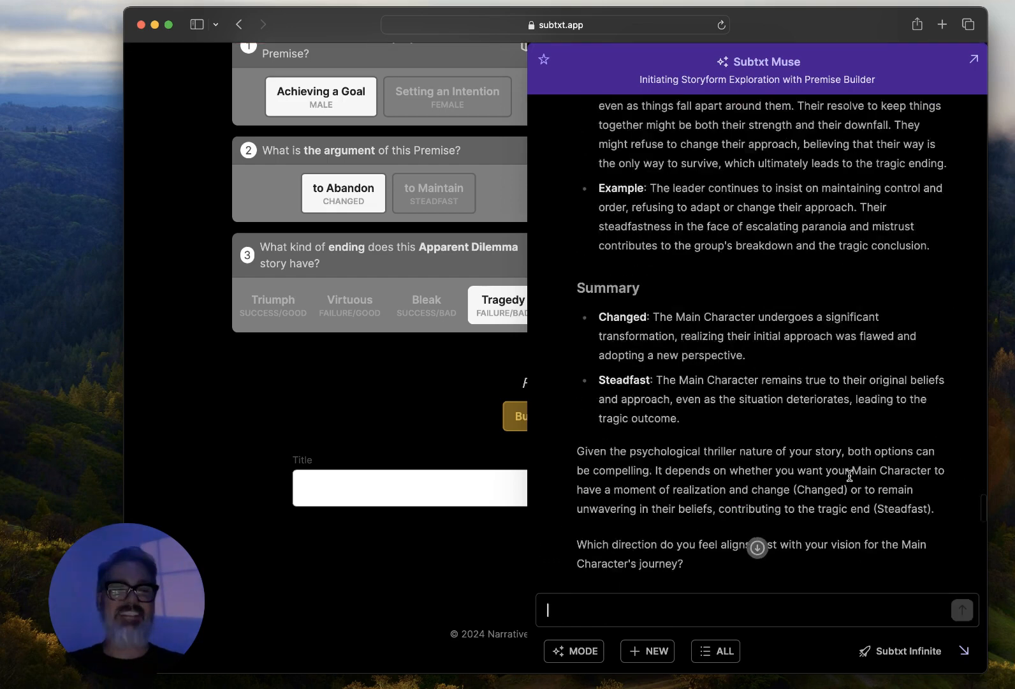
# Step: Review the Muse conversation from the Changed and Steadfast explanation down to the Storyform Summary and the replies around it
pyautogui.scroll(-6, 849, 477)
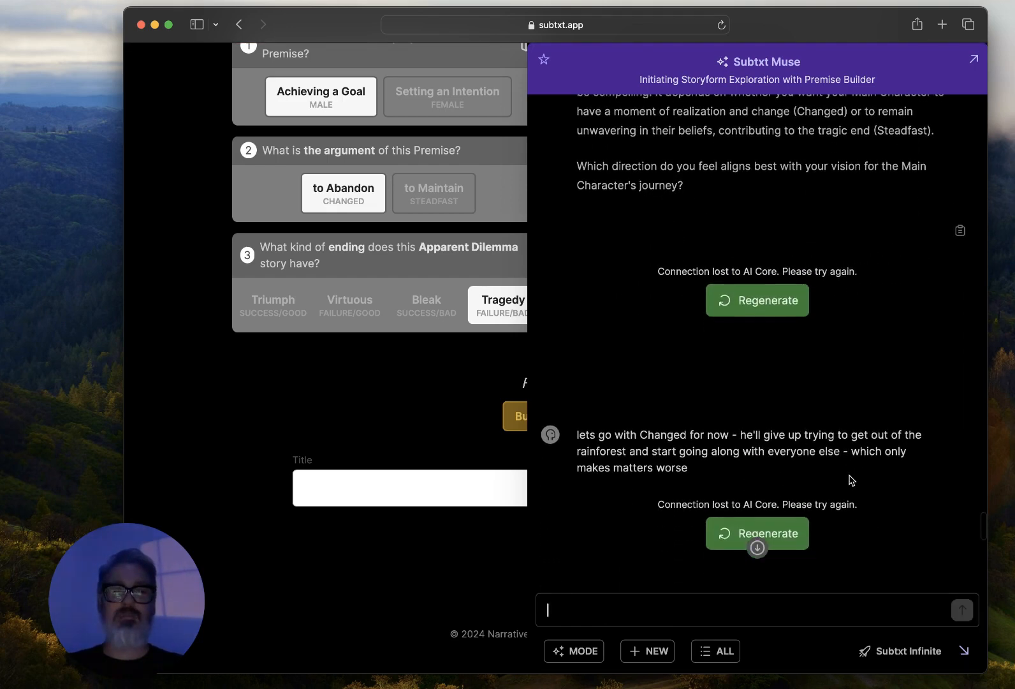
pyautogui.scroll(3, 851, 479)
pyautogui.scroll(5, 849, 480)
pyautogui.scroll(-2, 849, 480)
pyautogui.scroll(-1, 850, 480)
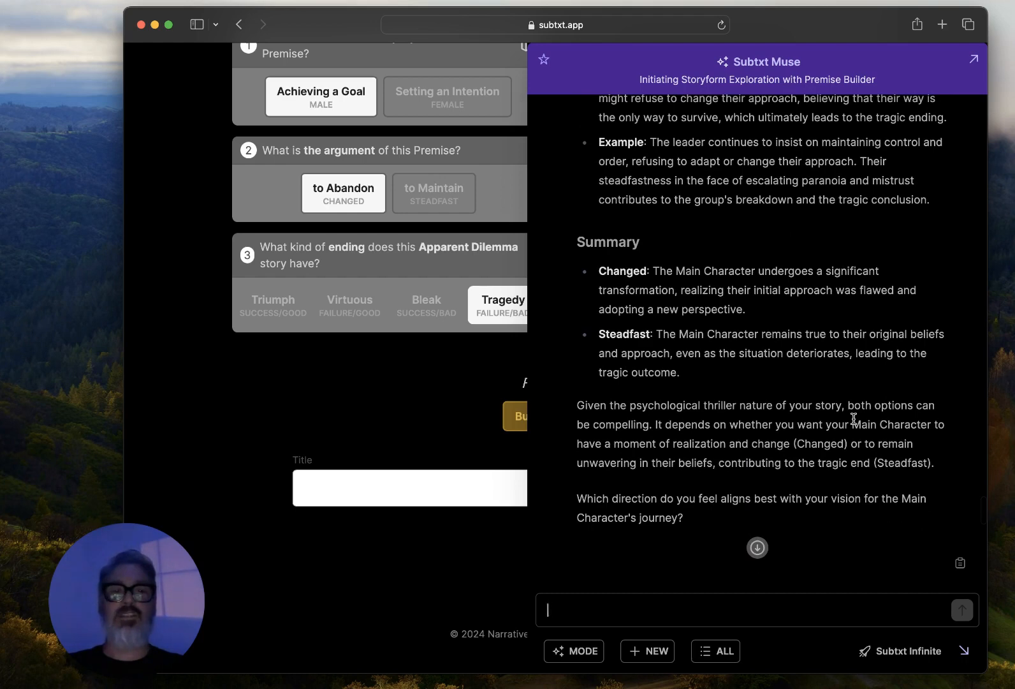
pyautogui.scroll(-10, 853, 418)
pyautogui.scroll(10, 856, 424)
pyautogui.scroll(-8, 856, 423)
pyautogui.scroll(3, 856, 423)
pyautogui.scroll(4, 845, 395)
pyautogui.scroll(-3, 834, 370)
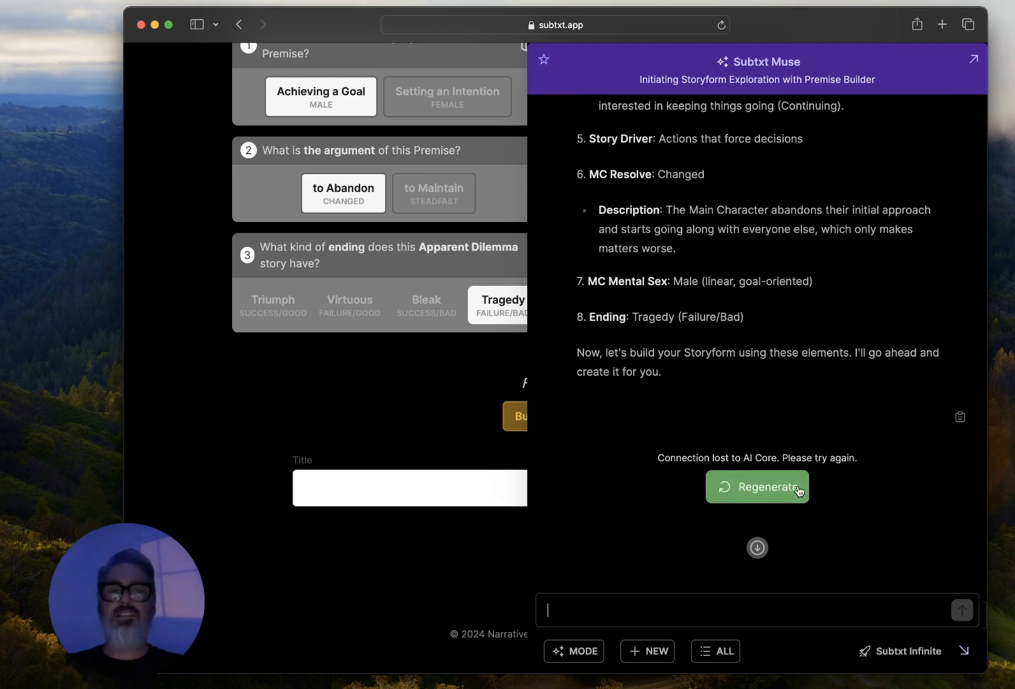
pyautogui.scroll(4, 874, 366)
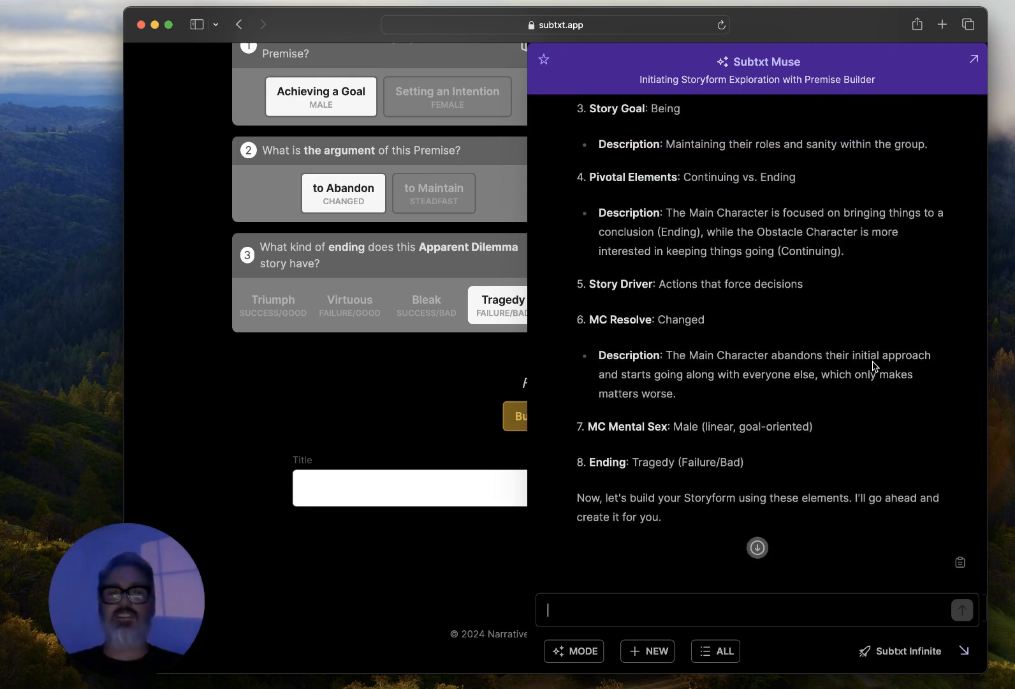
pyautogui.scroll(1, 874, 366)
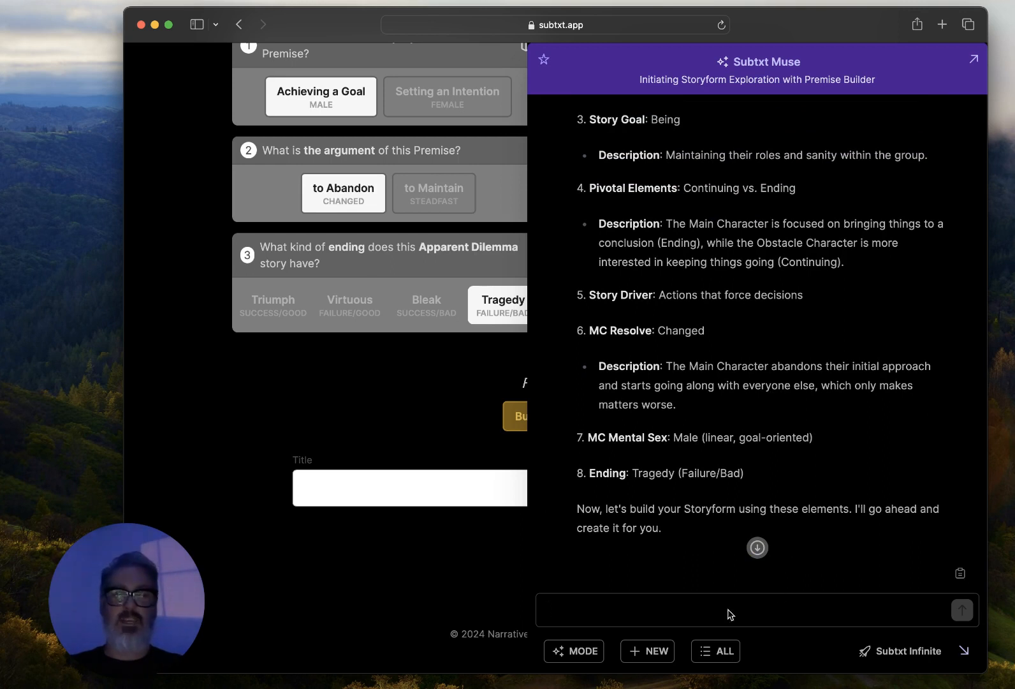
# Step: In a new Muse conversation, ask for 5 different title ideas for an amazon rainforest psychological thriller ending in tragedy and paranoia that is attractive to A24
pyautogui.click(653, 651)
pyautogui.click(738, 610)
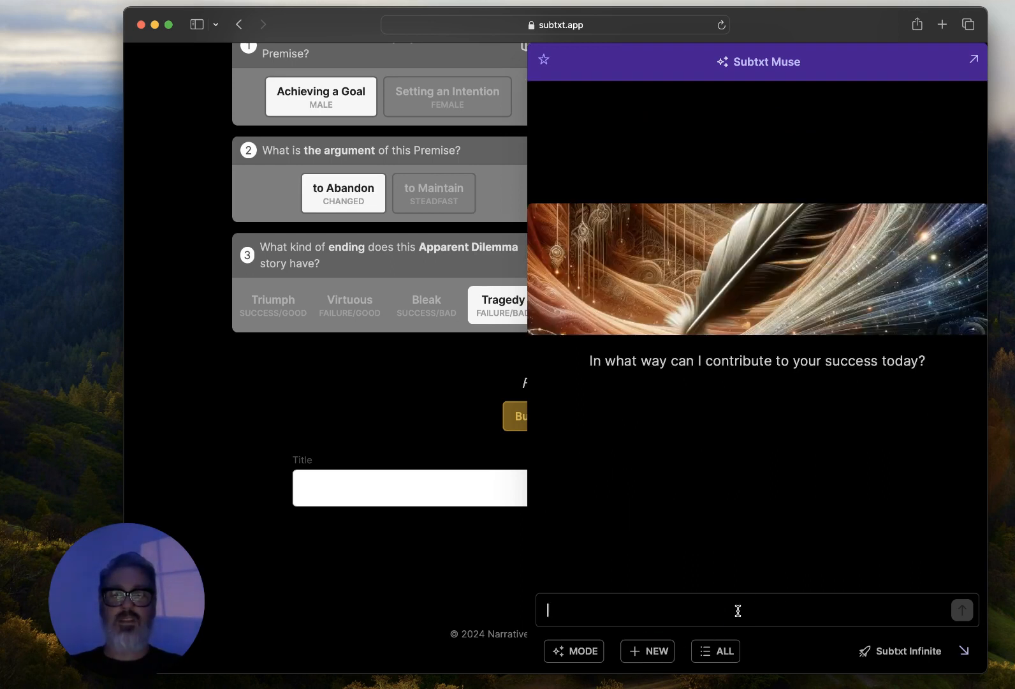
pyautogui.write('can you give me')
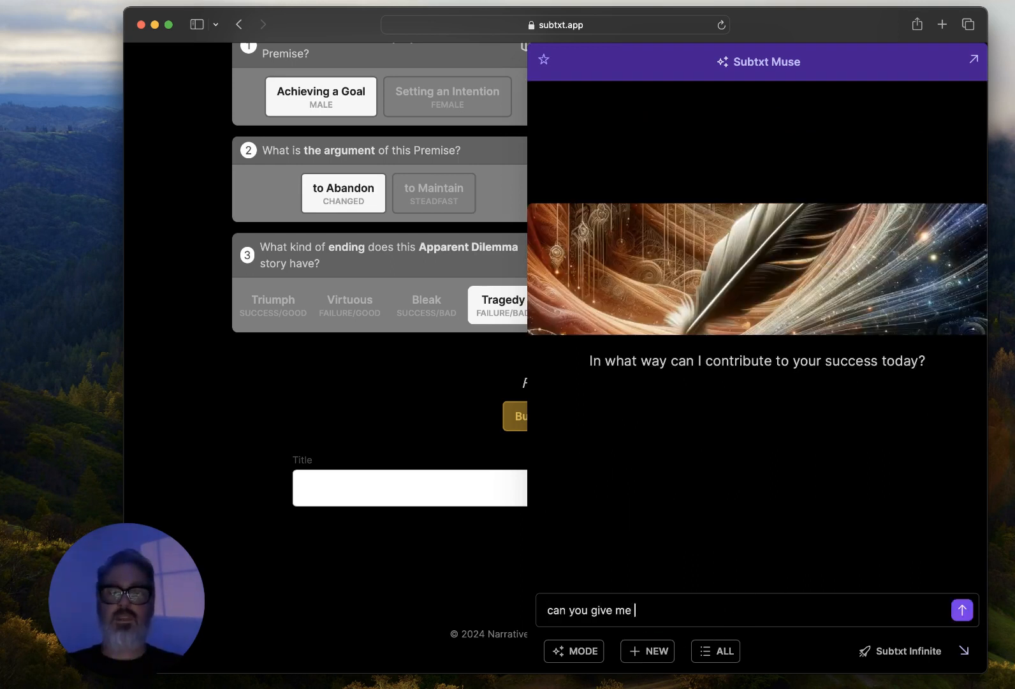
pyautogui.write(' 5 different title')
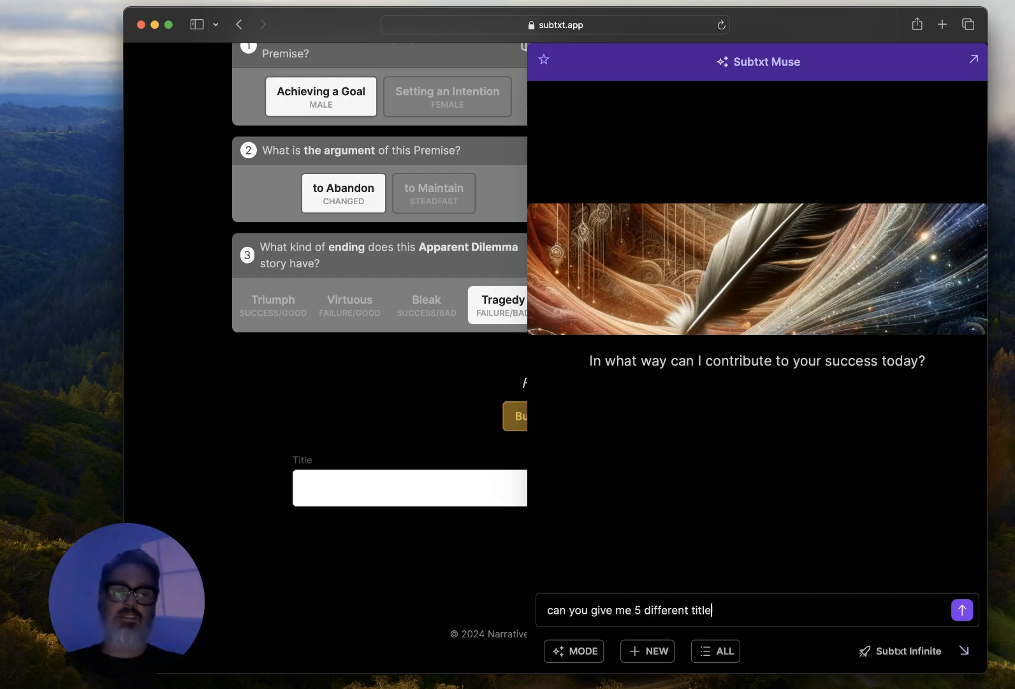
pyautogui.write(' ideas for a psycho')
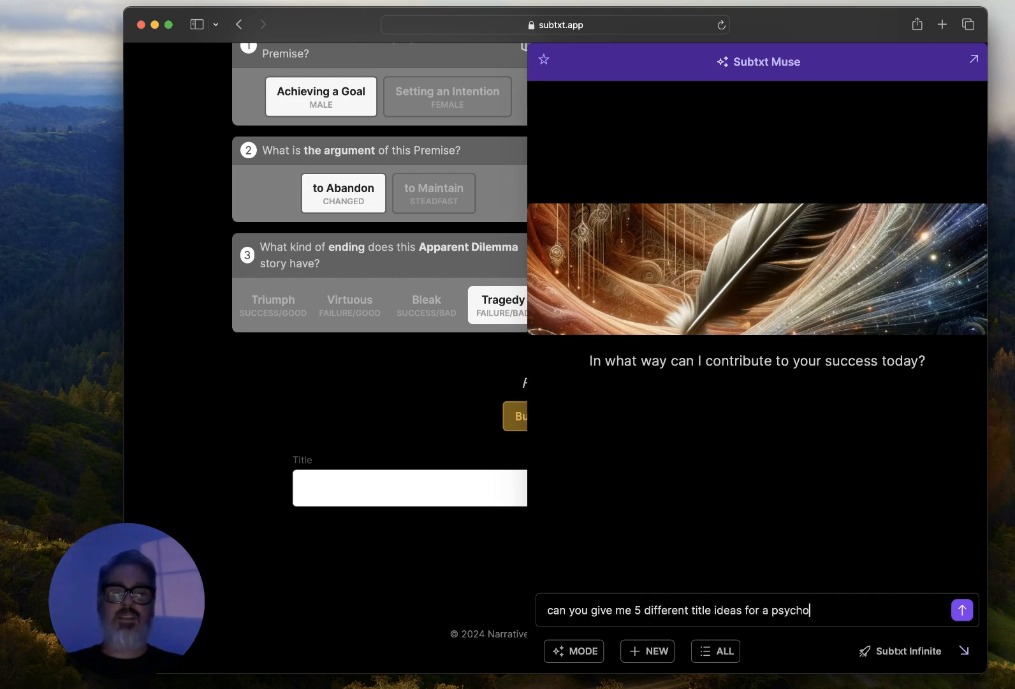
pyautogui.write('logical thriller set')
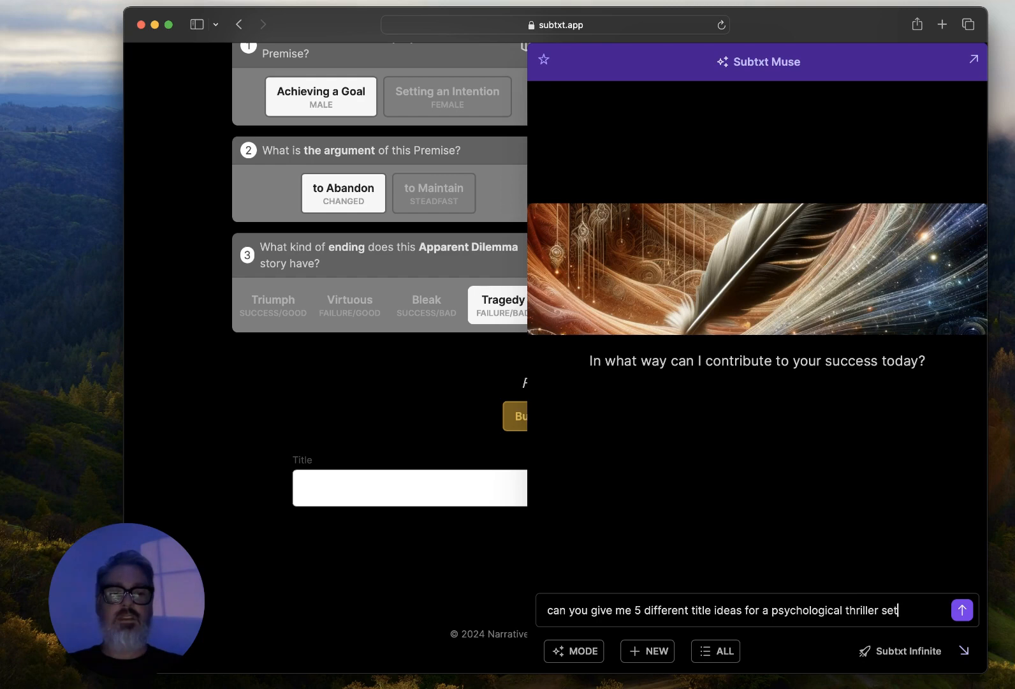
pyautogui.write(' in the maazon')
pyautogui.press('BackSpace')
pyautogui.press('BackSpace')
pyautogui.press('BackSpace')
pyautogui.press('BackSpace')
pyautogui.press('BackSpace')
pyautogui.press('BackSpace')
pyautogui.write('amazon rainfore')
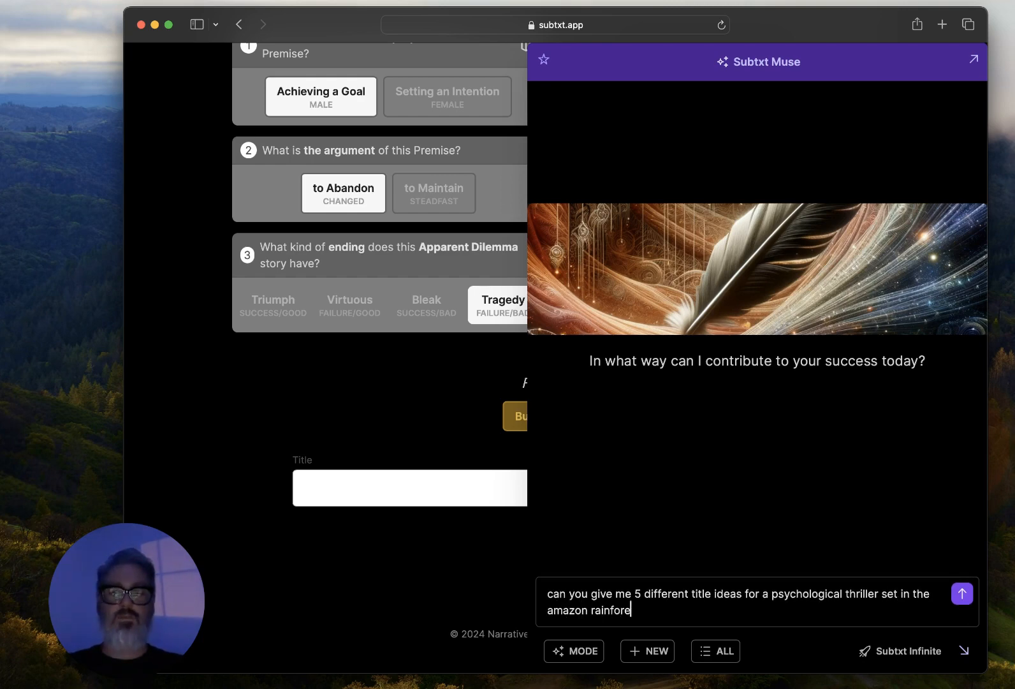
pyautogui.write('st that ends in trag')
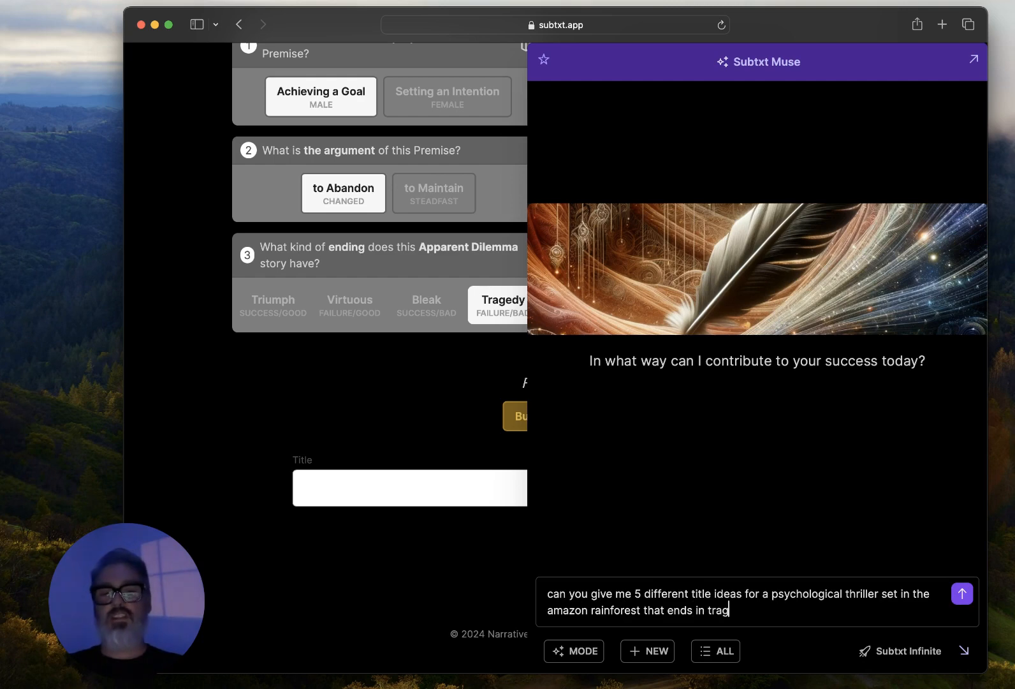
pyautogui.write('edy, where they a')
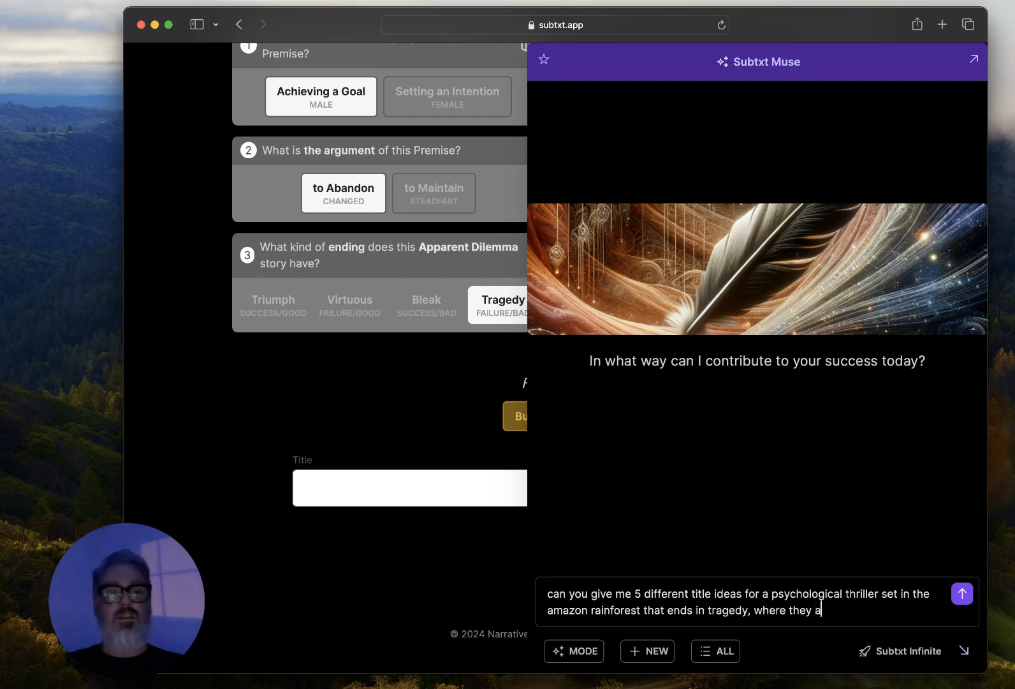
pyautogui.write('re all overcome by their own paranoi')
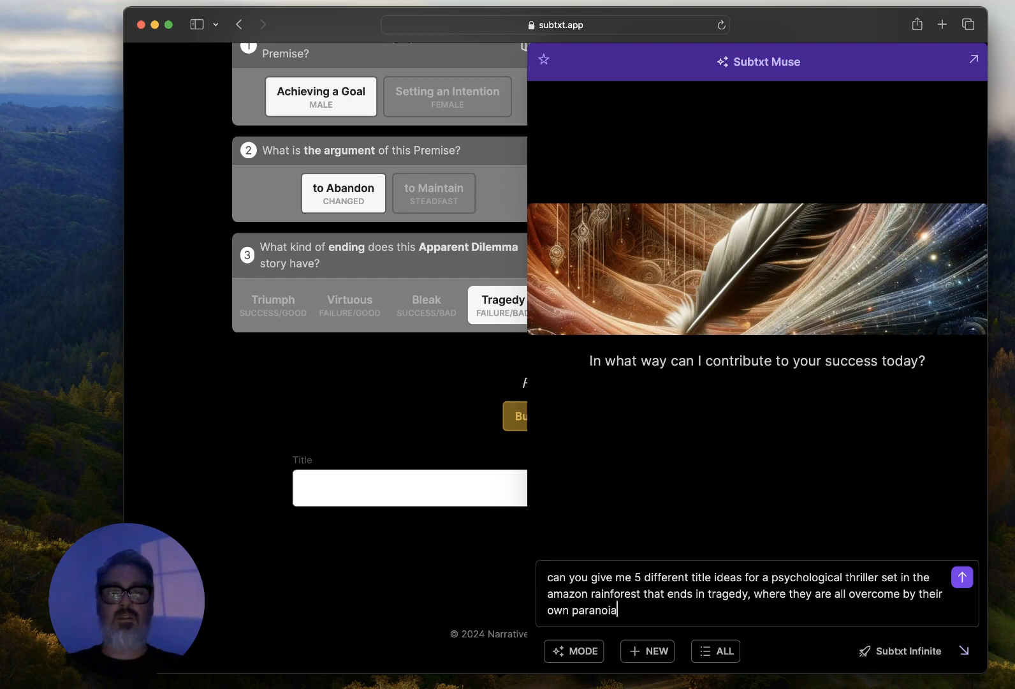
pyautogui.write('a - I want it to')
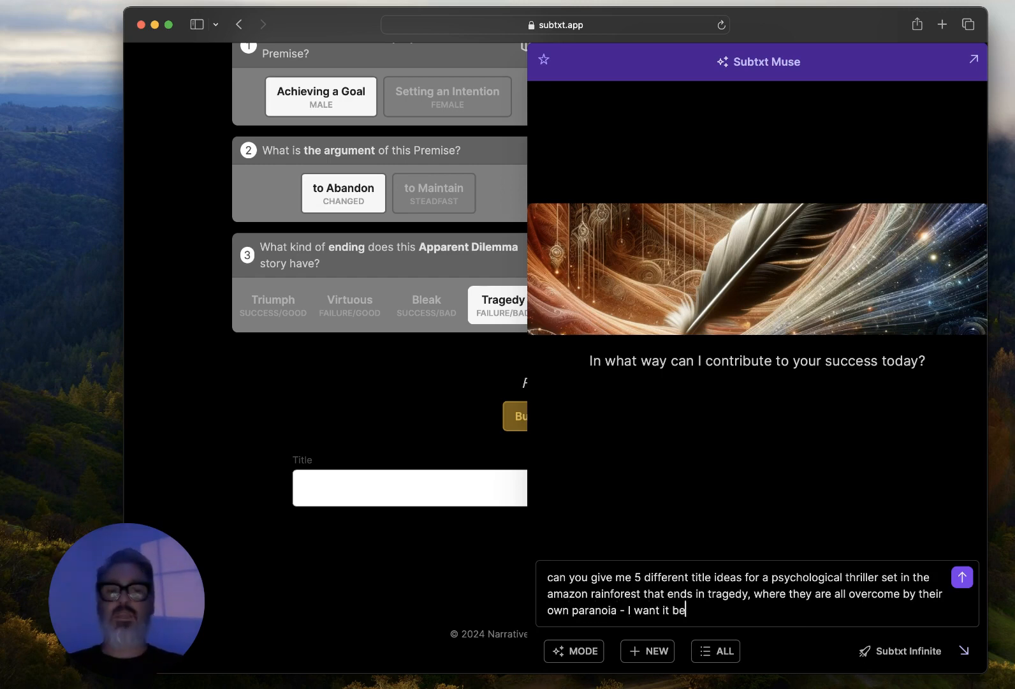
pyautogui.write(' be attractive to A24')
pyautogui.press('Return')
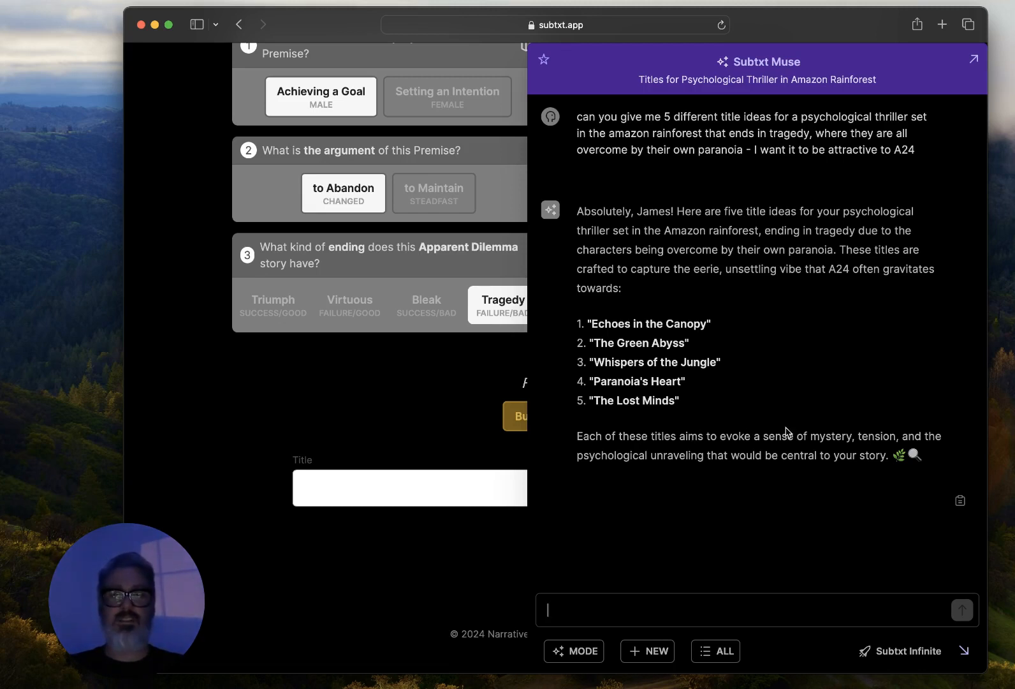
# Step: Hide Muse, title the story "Whispers" and build it from the chosen Premise Settings
pyautogui.click(965, 650)
pyautogui.click(389, 483)
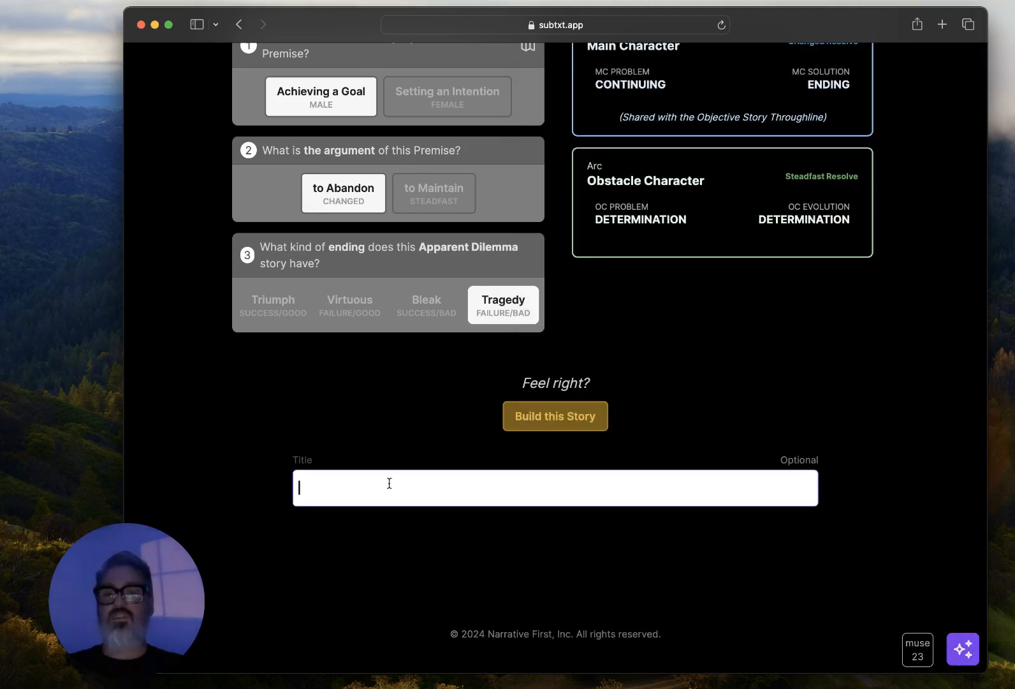
pyautogui.write('Whispers')
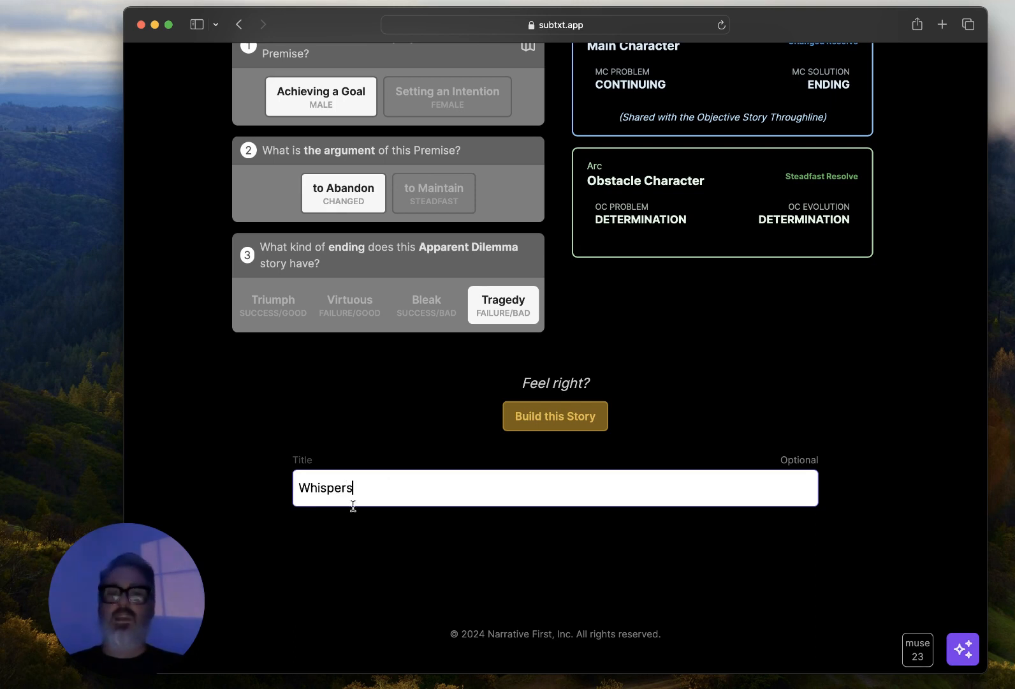
pyautogui.click(567, 419)
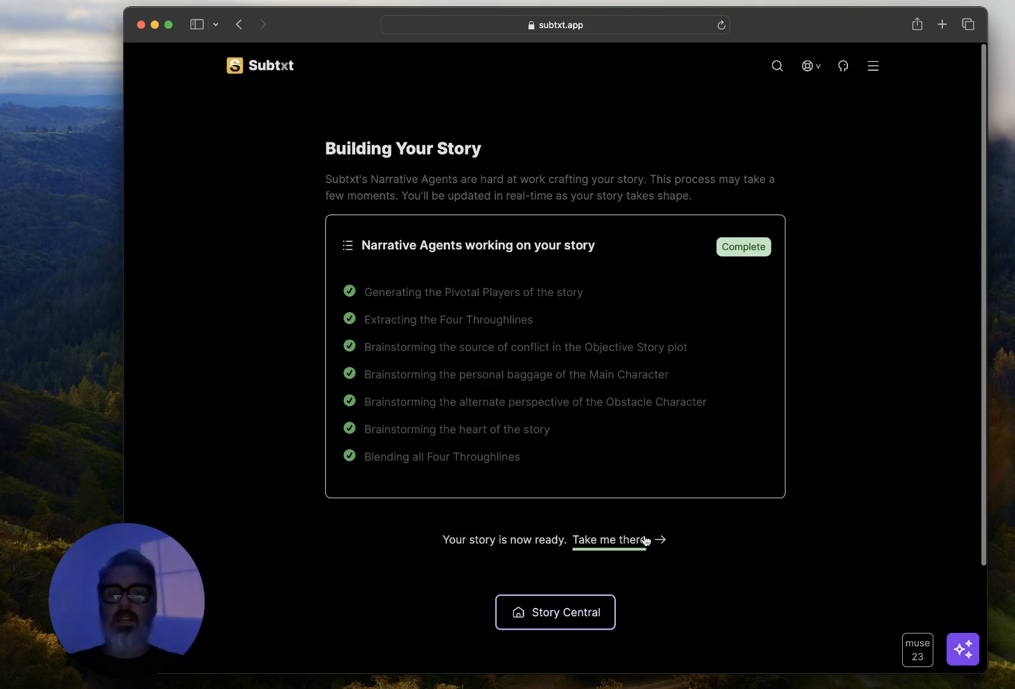
# Step: Open the finished story and go to its Storyform
pyautogui.click(614, 543)
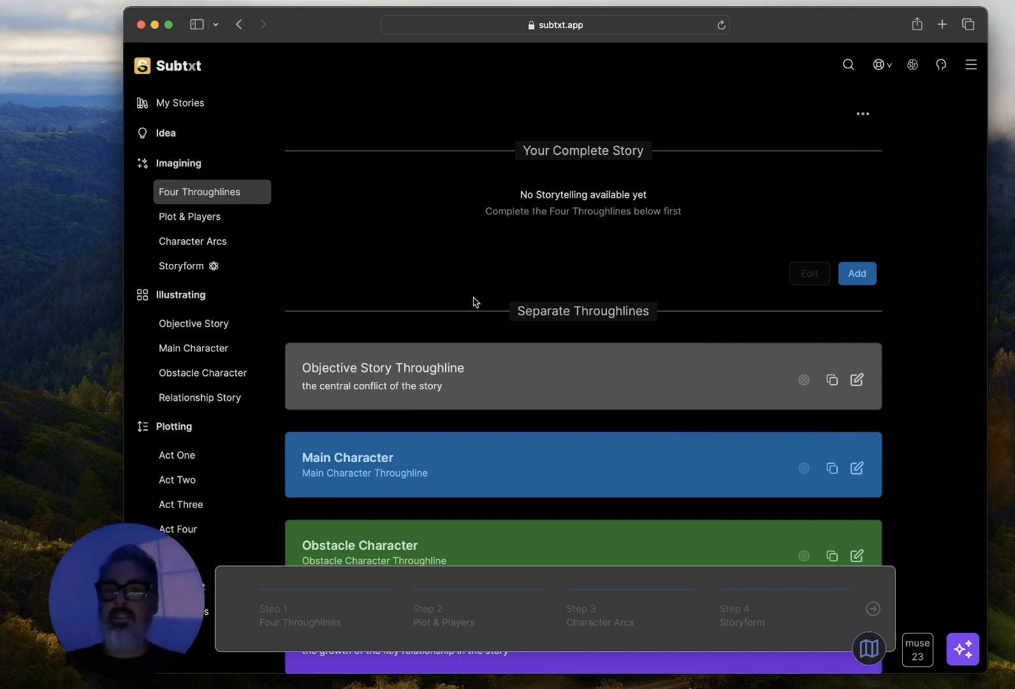
pyautogui.scroll(-3, 473, 302)
pyautogui.click(195, 267)
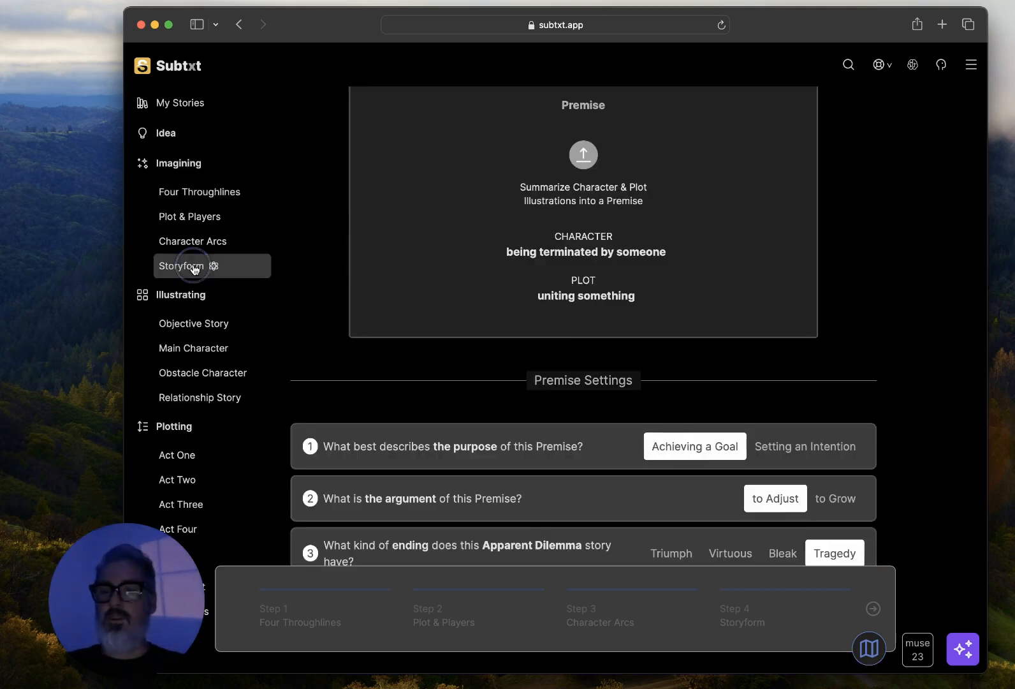
# Step: Check the Storyform's Main Character Dynamics and Plot Dynamics, marking the Resolve, Mental Sex, Outcome and Driver entries
pyautogui.scroll(-5, 564, 338)
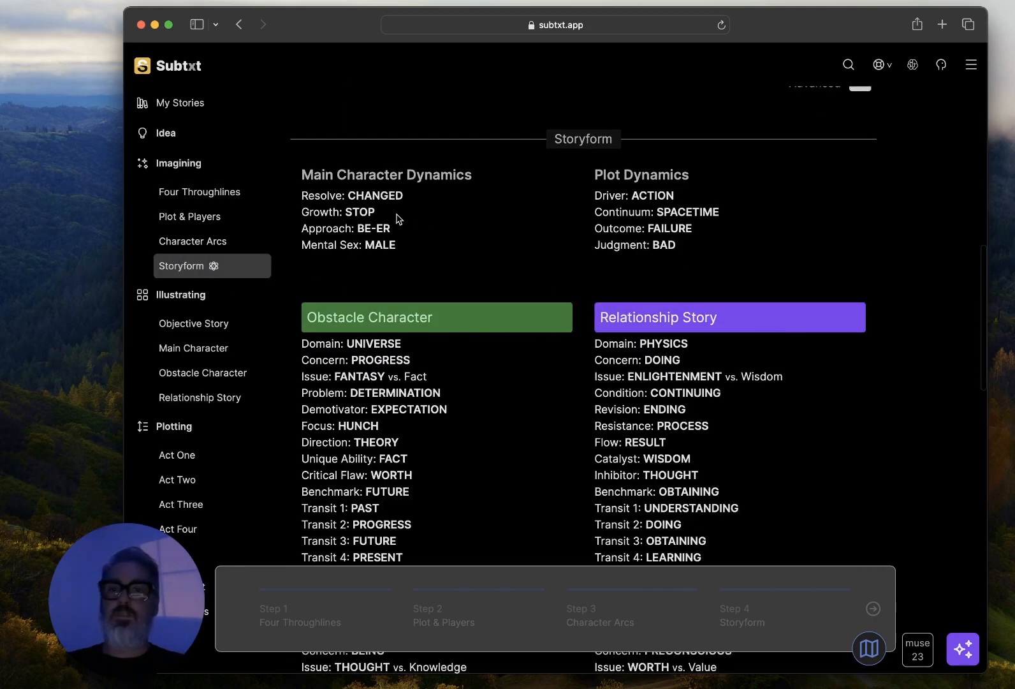
pyautogui.tripleClick(375, 194)
pyautogui.tripleClick(380, 243)
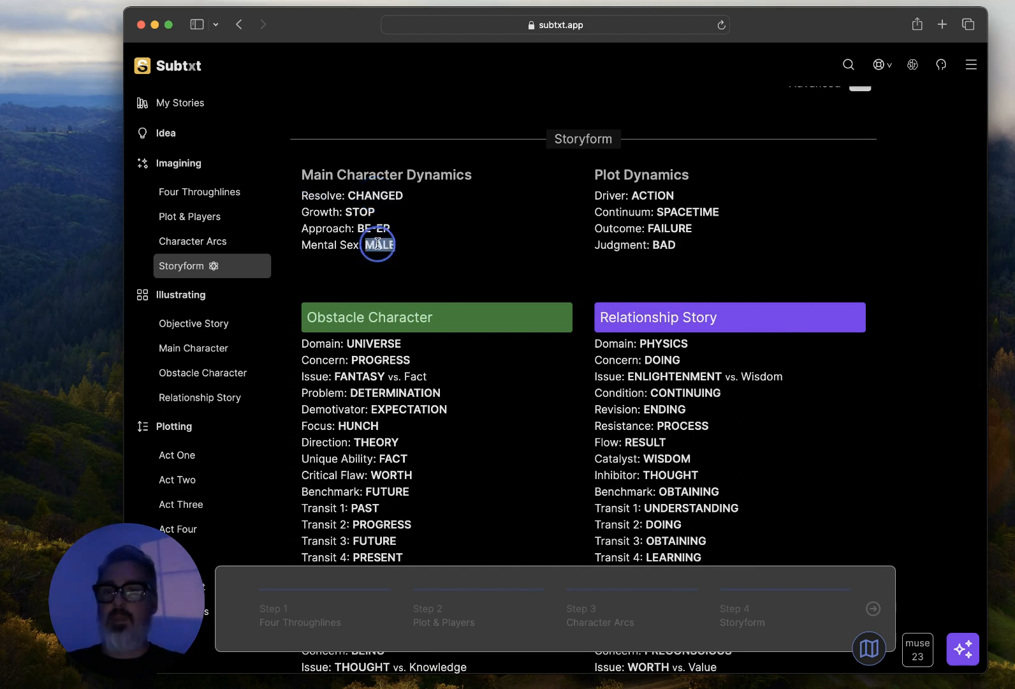
pyautogui.doubleClick(664, 230)
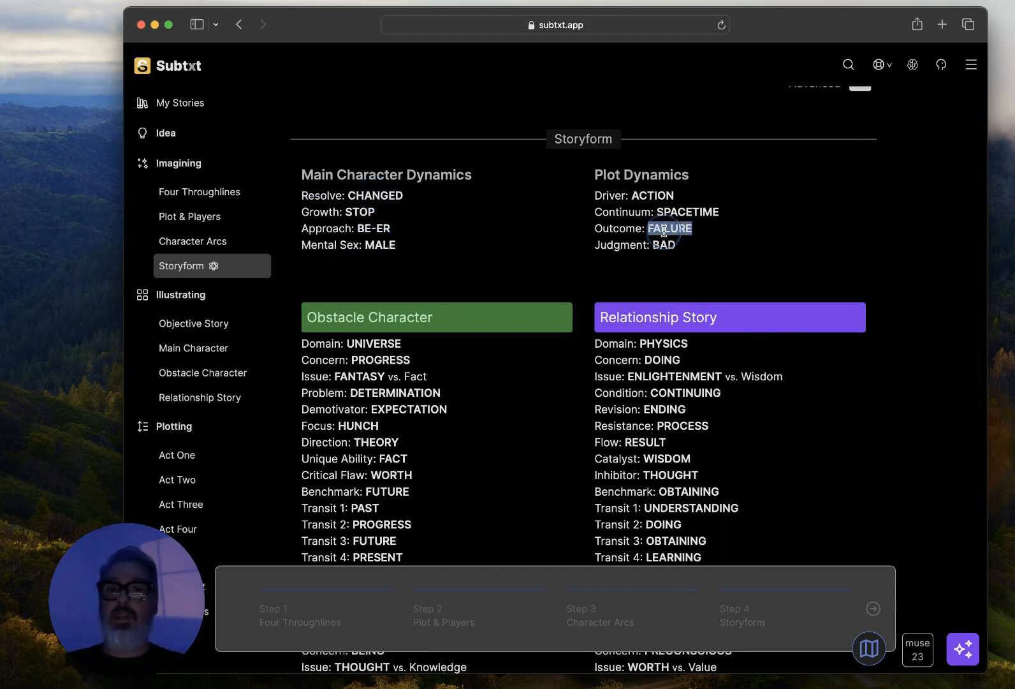
pyautogui.tripleClick(648, 195)
# Step: Examine the four throughlines in the Storyform, marking the Objective Story's Solution and Problem entries
pyautogui.scroll(-2, 686, 328)
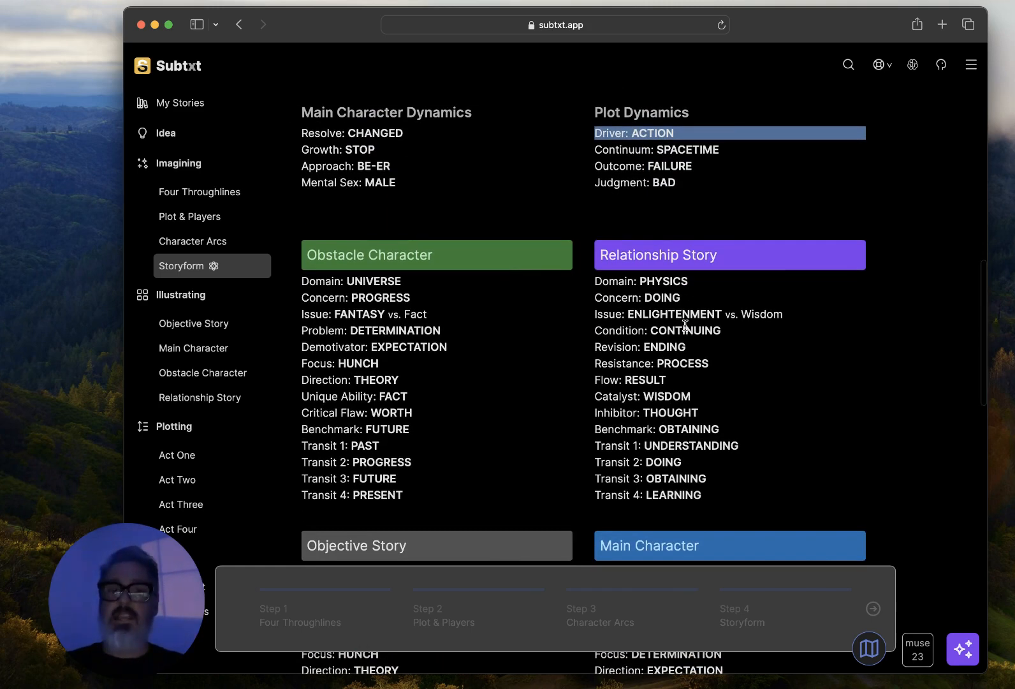
pyautogui.scroll(-4, 686, 325)
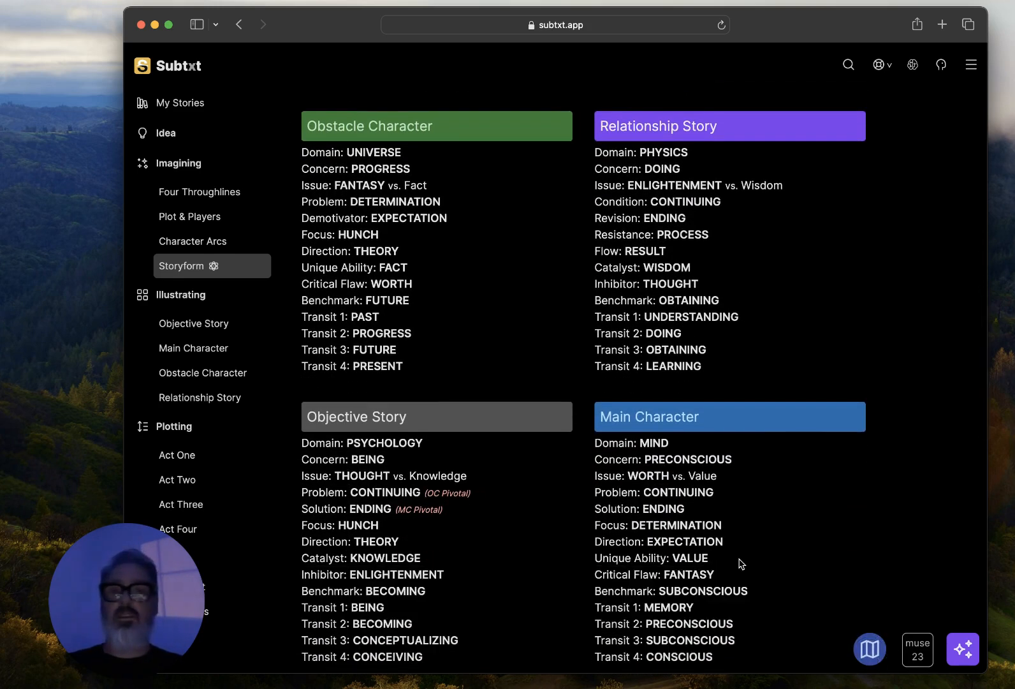
pyautogui.scroll(-1, 739, 564)
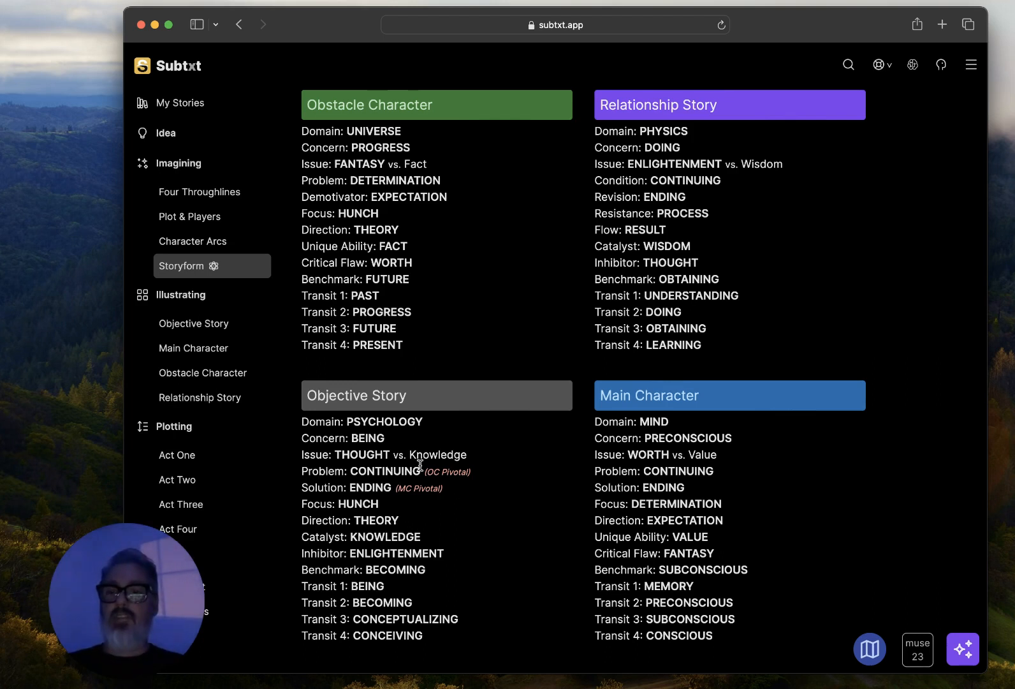
pyautogui.tripleClick(376, 487)
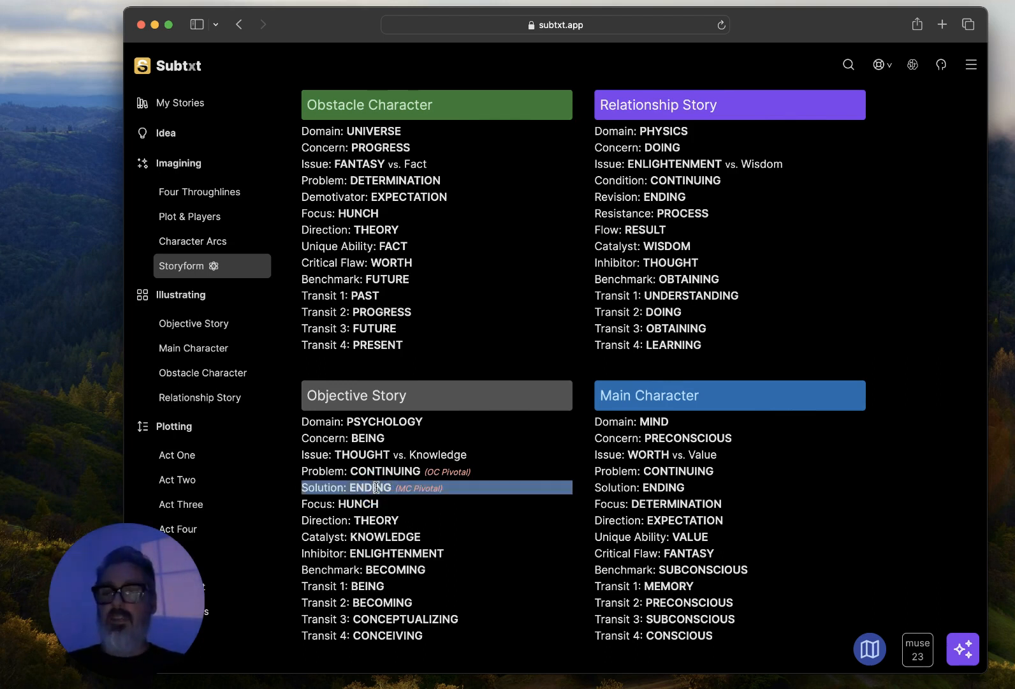
pyautogui.tripleClick(394, 470)
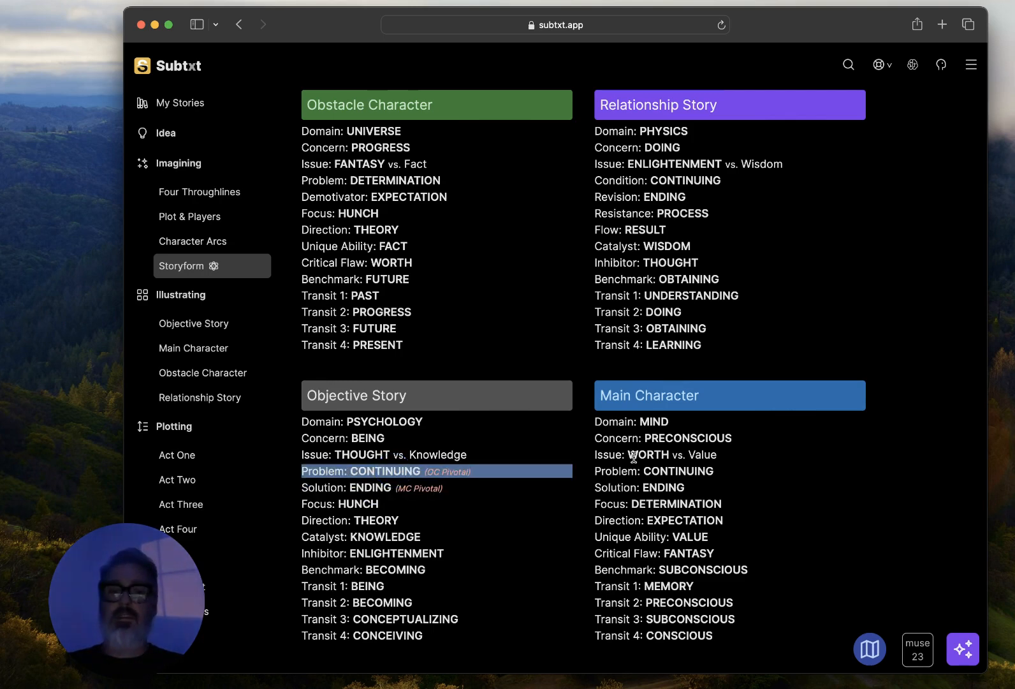
pyautogui.scroll(-5, 629, 405)
pyautogui.scroll(-2, 630, 405)
pyautogui.scroll(7, 910, 570)
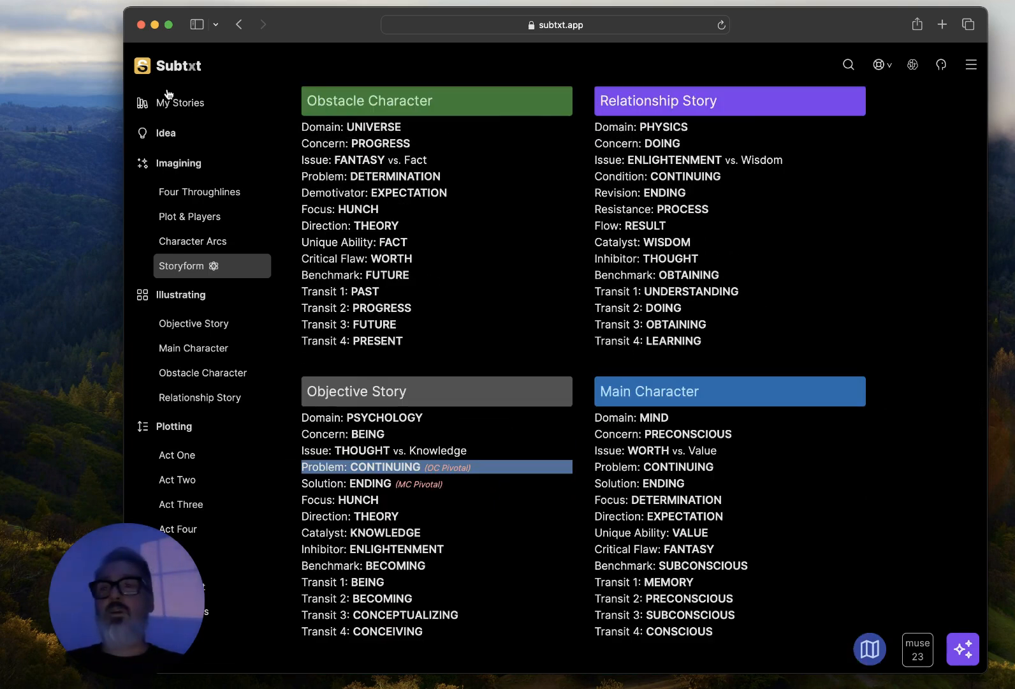
# Step: Open the full Muse page and look back through the conversation "Initiating Storyform Exploration with Premise Builder"
pyautogui.click(971, 65)
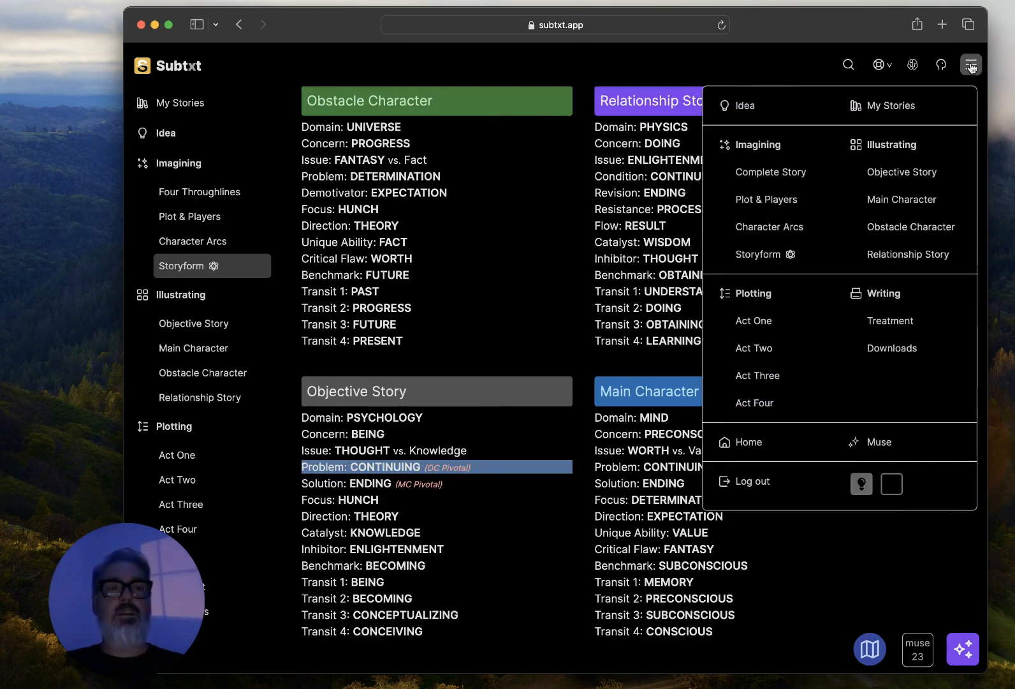
pyautogui.click(881, 442)
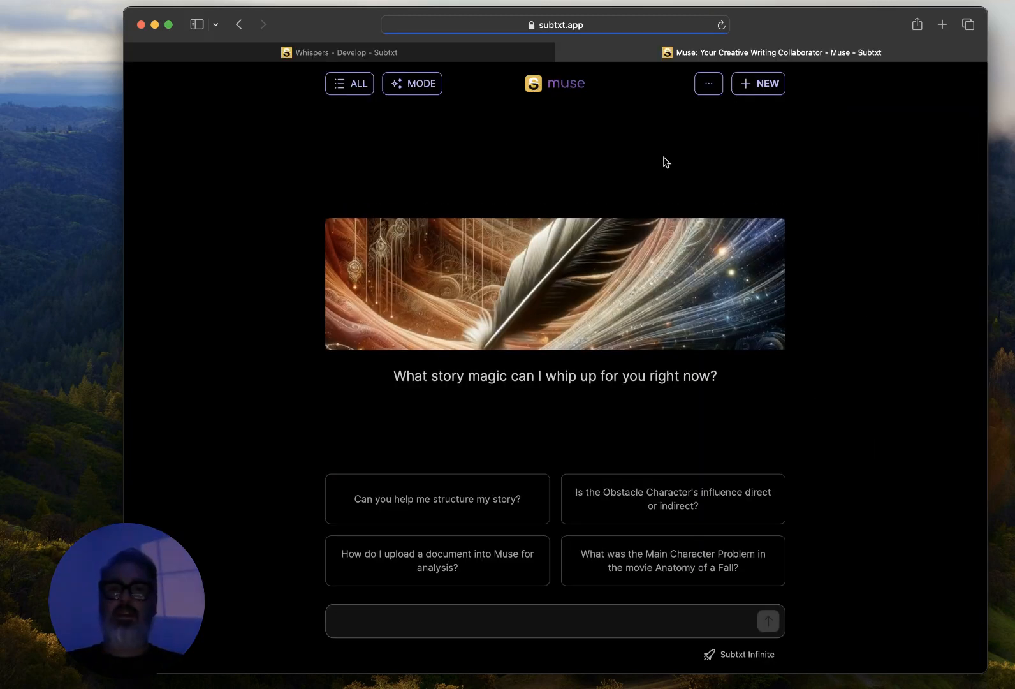
pyautogui.click(348, 85)
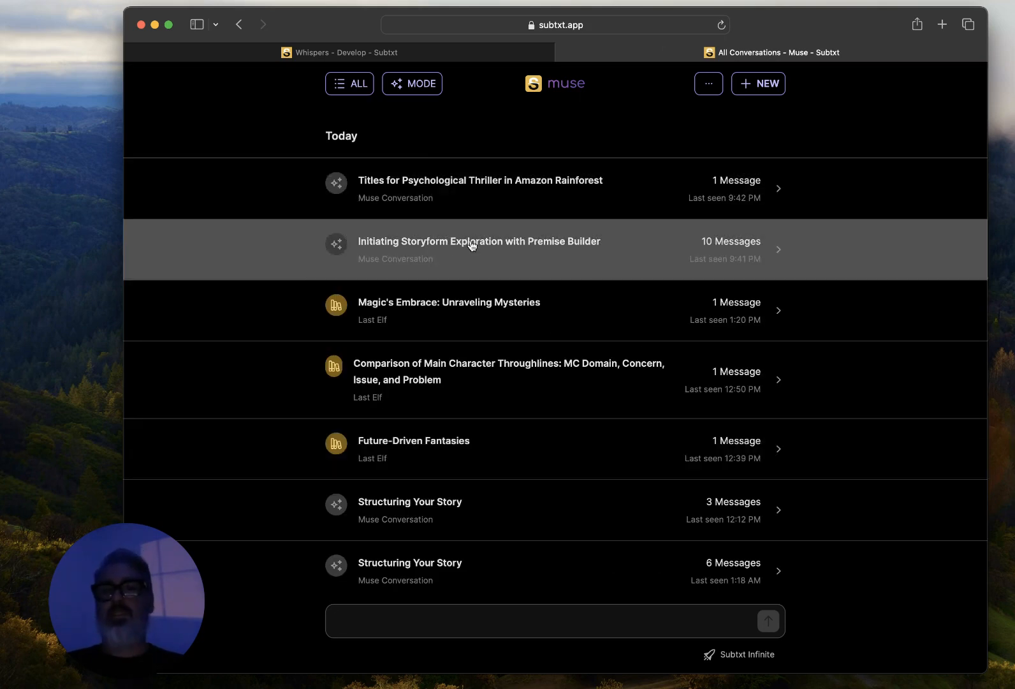
pyautogui.click(625, 260)
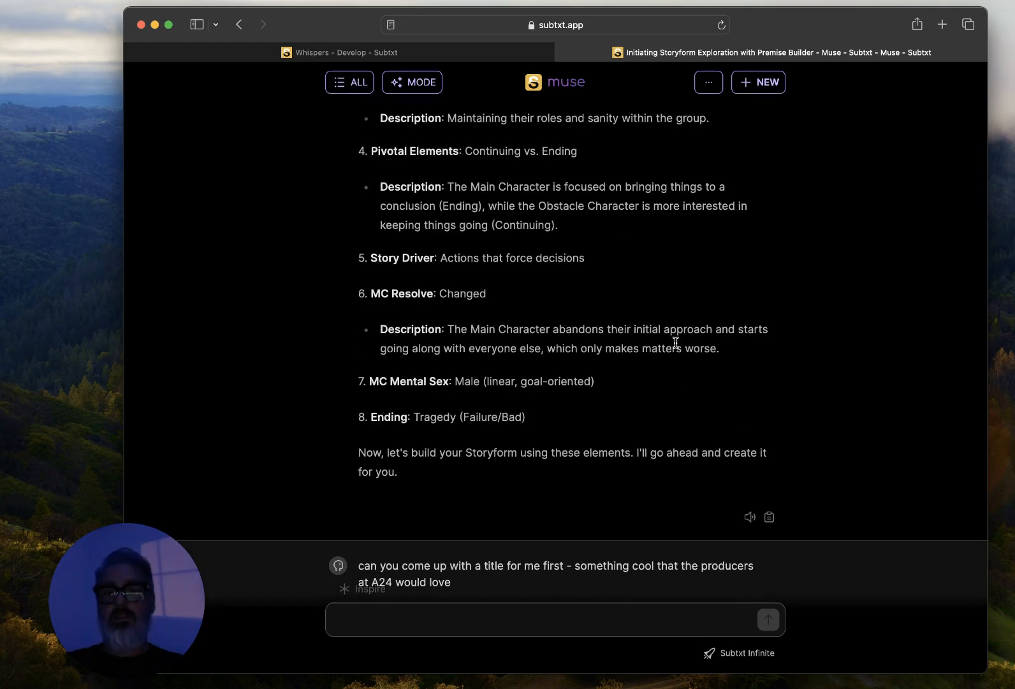
pyautogui.scroll(20, 676, 342)
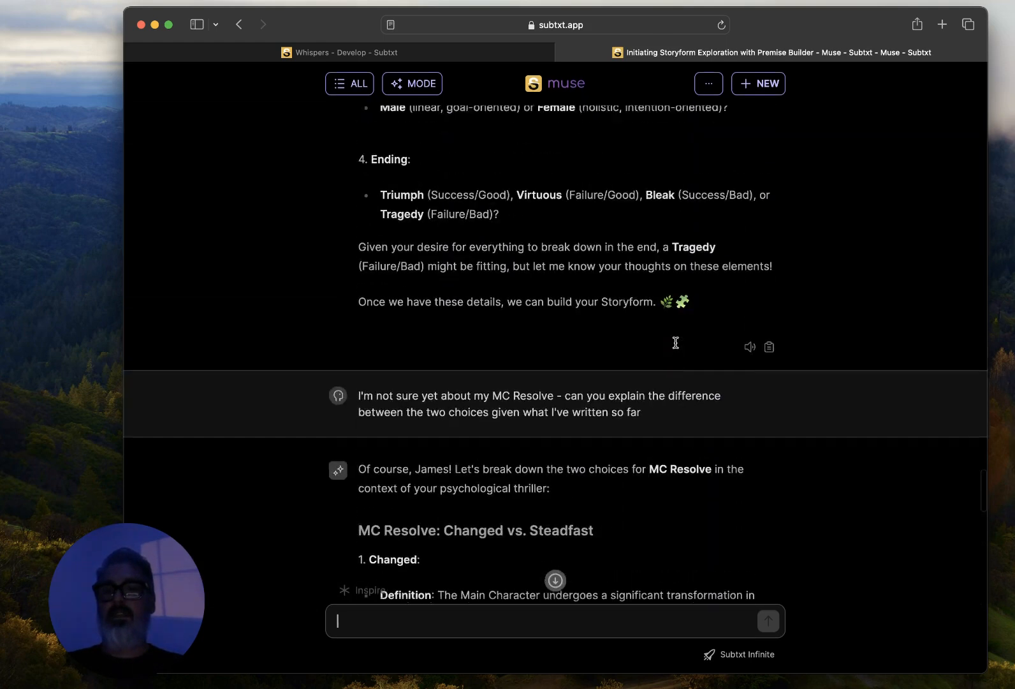
# Step: Review the Muse conversation's explanation of MC Resolve, Changed vs. Steadfast, and its closing list of story elements for the Storyform
pyautogui.scroll(3, 676, 343)
pyautogui.scroll(-20, 676, 342)
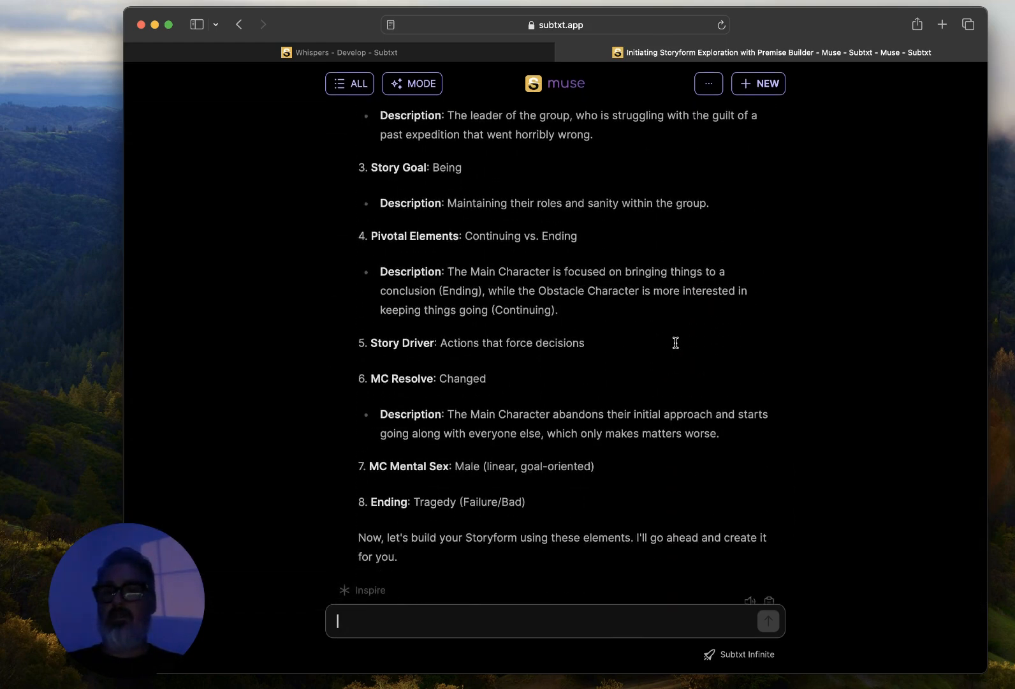
pyautogui.scroll(5, 677, 347)
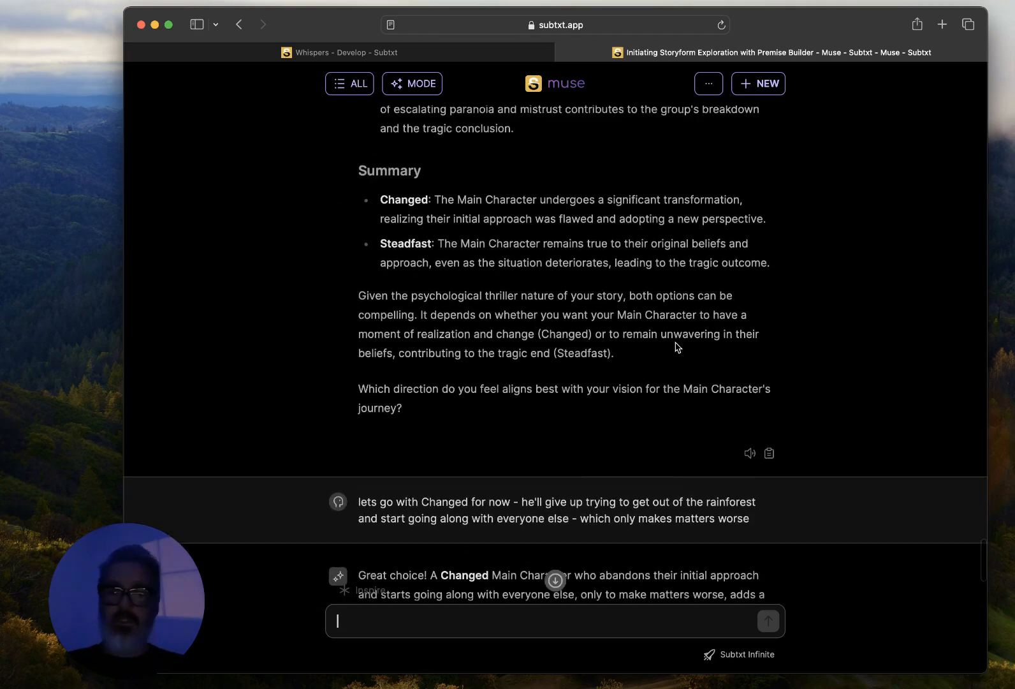
pyautogui.scroll(-20, 678, 347)
pyautogui.scroll(-20, 677, 347)
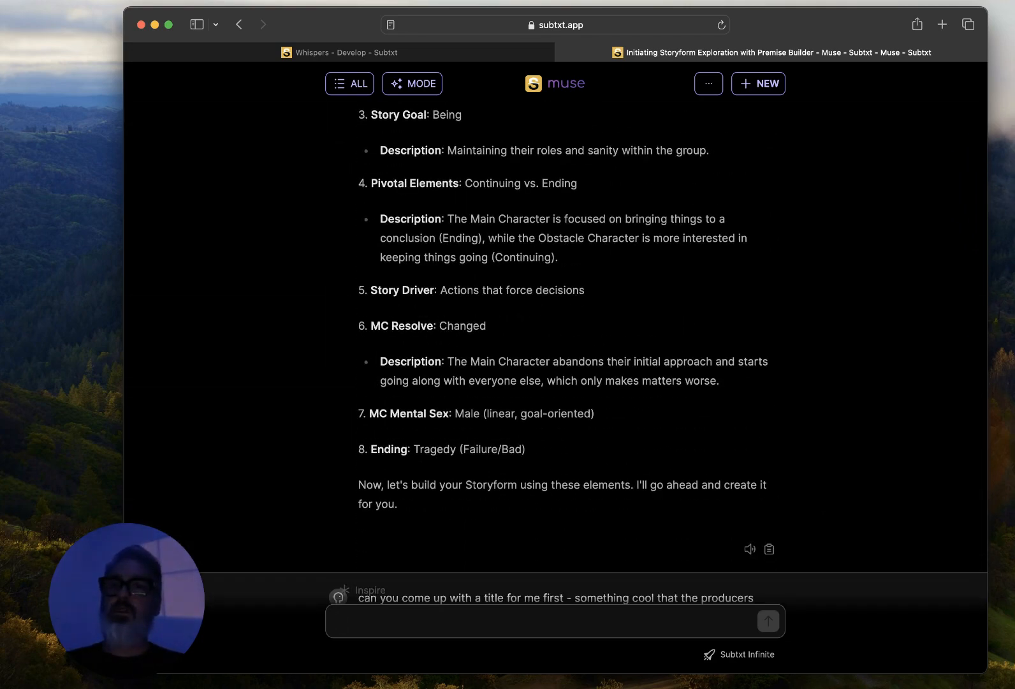
# Step: Return to the Whispers Storyform to review its Main Character and Plot Dynamics, and briefly view the story's Muse assistant before closing it
pyautogui.click(434, 59)
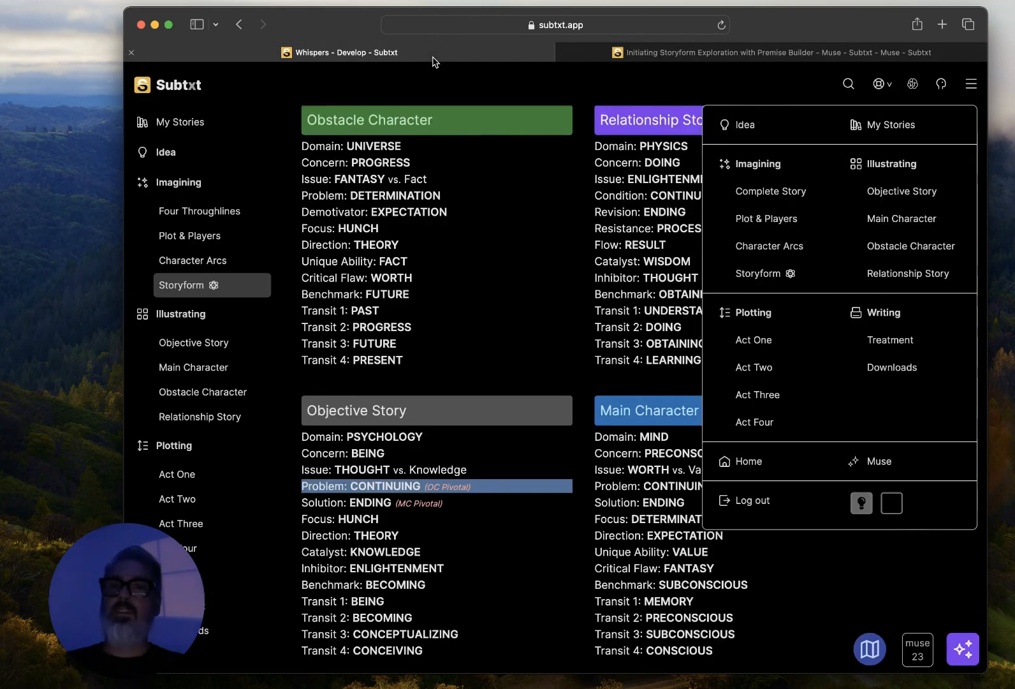
pyautogui.click(971, 84)
pyautogui.scroll(-5, 572, 387)
pyautogui.scroll(10, 571, 386)
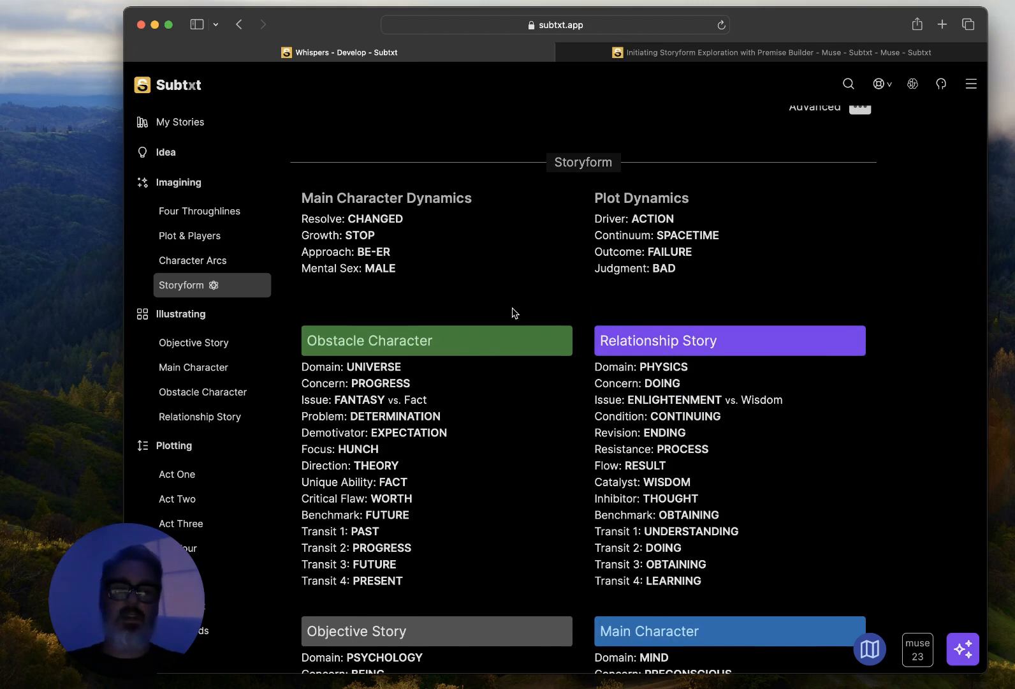
pyautogui.click(962, 655)
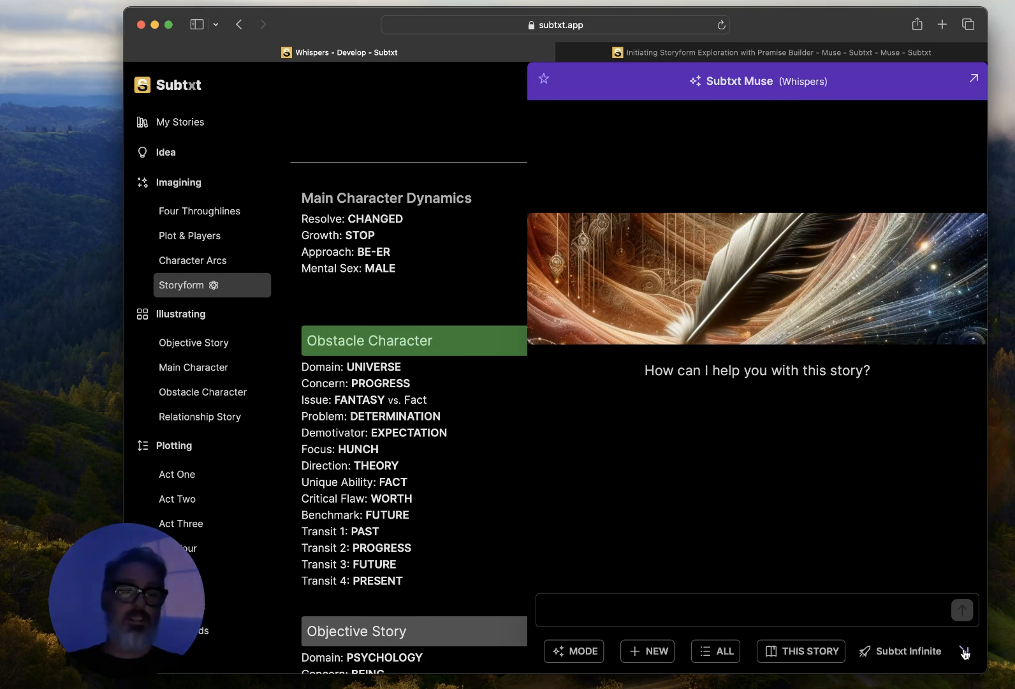
pyautogui.click(964, 652)
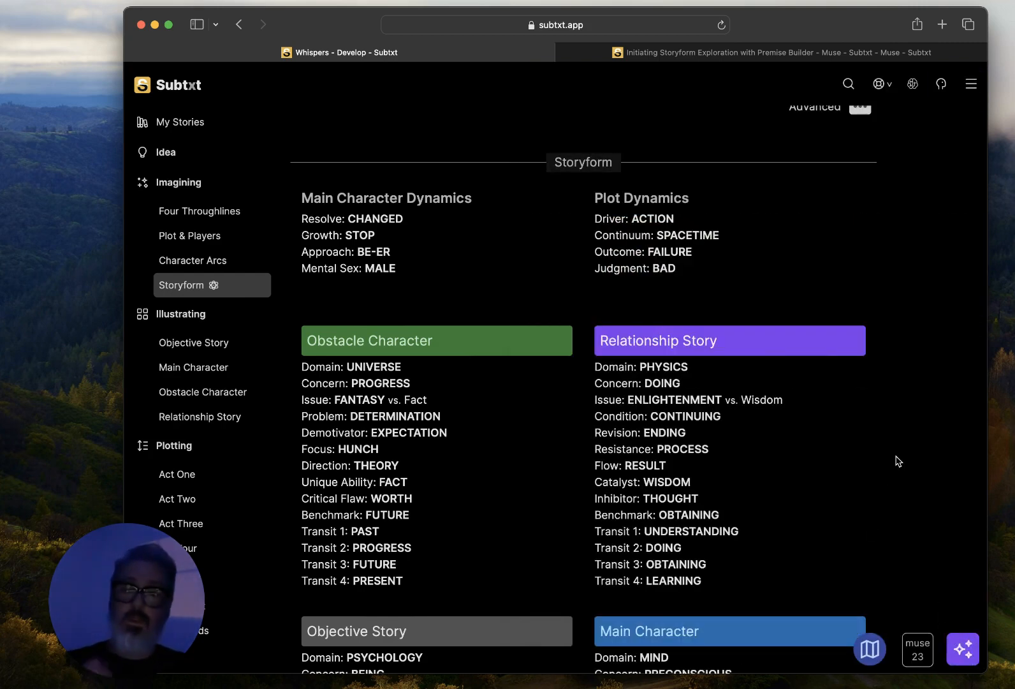